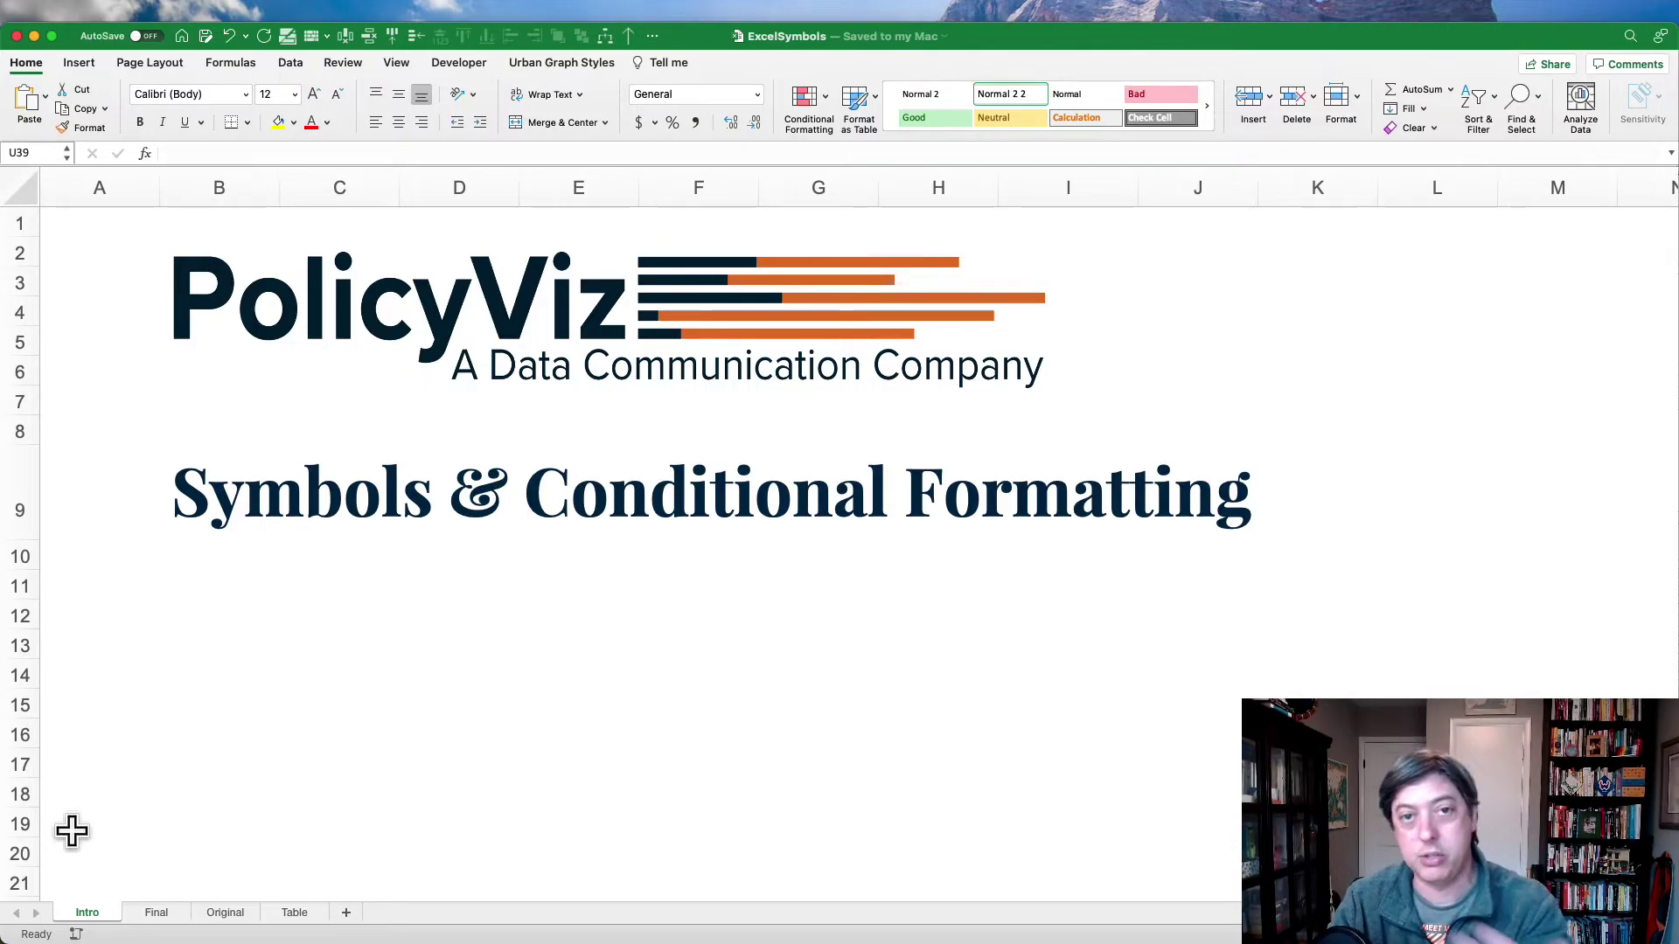
Step: Switch to the Final sheet to view the finished table with blue and red triangles
{"action": "left_click", "coordinate": [160, 914]}
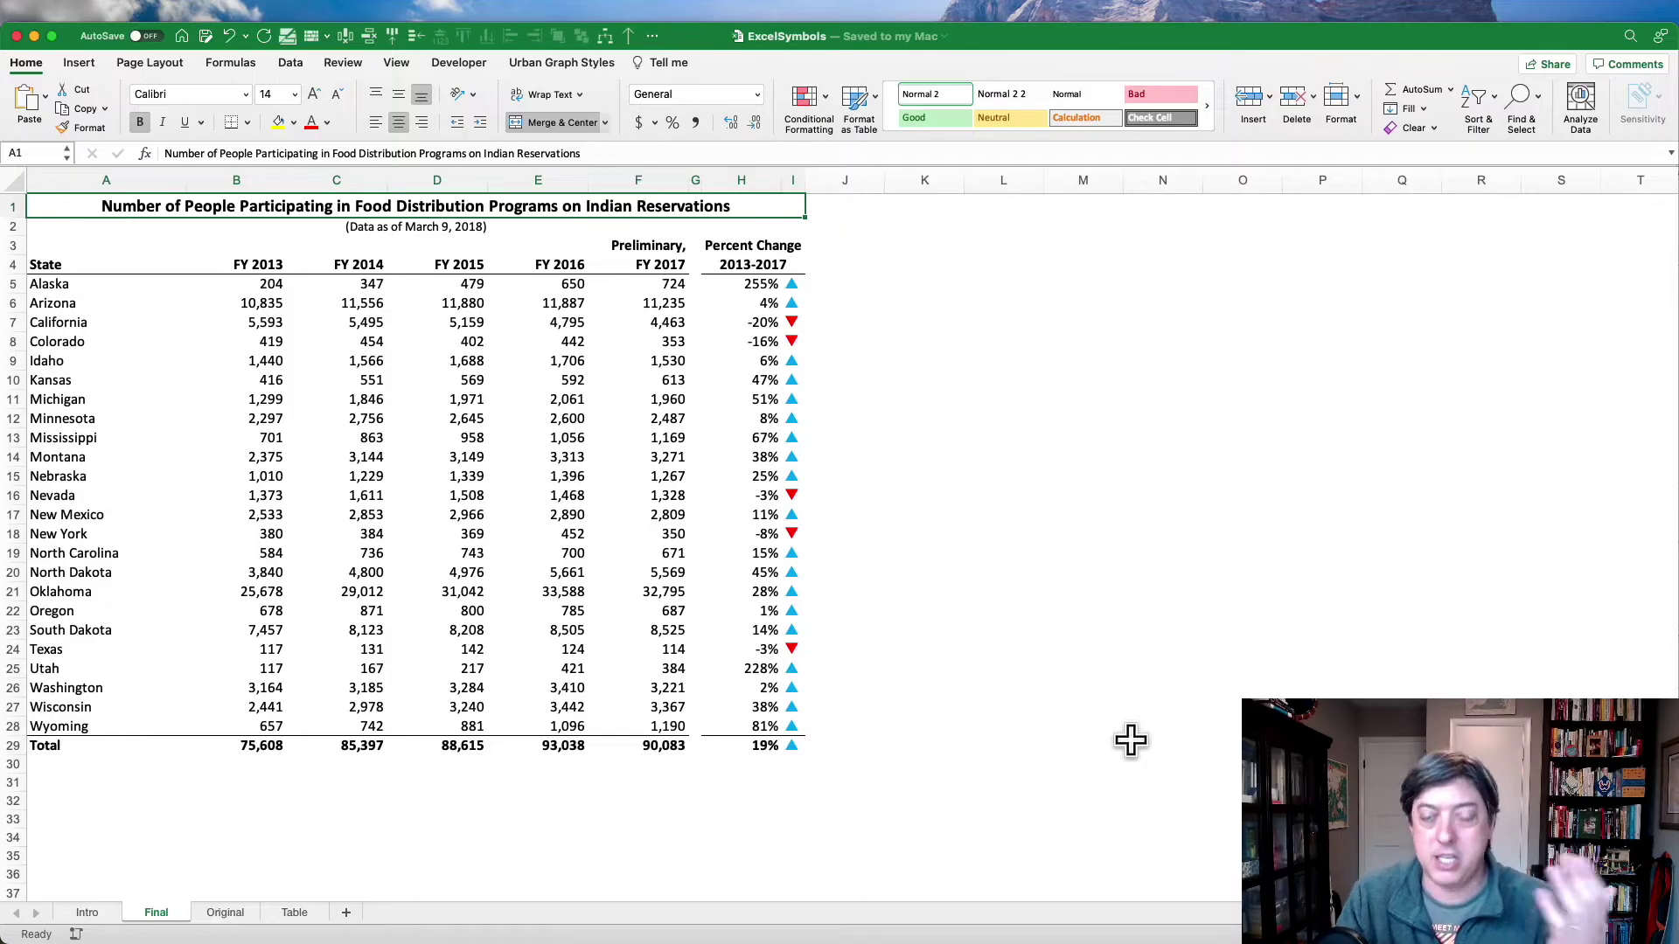
{"action": "left_click", "coordinate": [226, 914]}
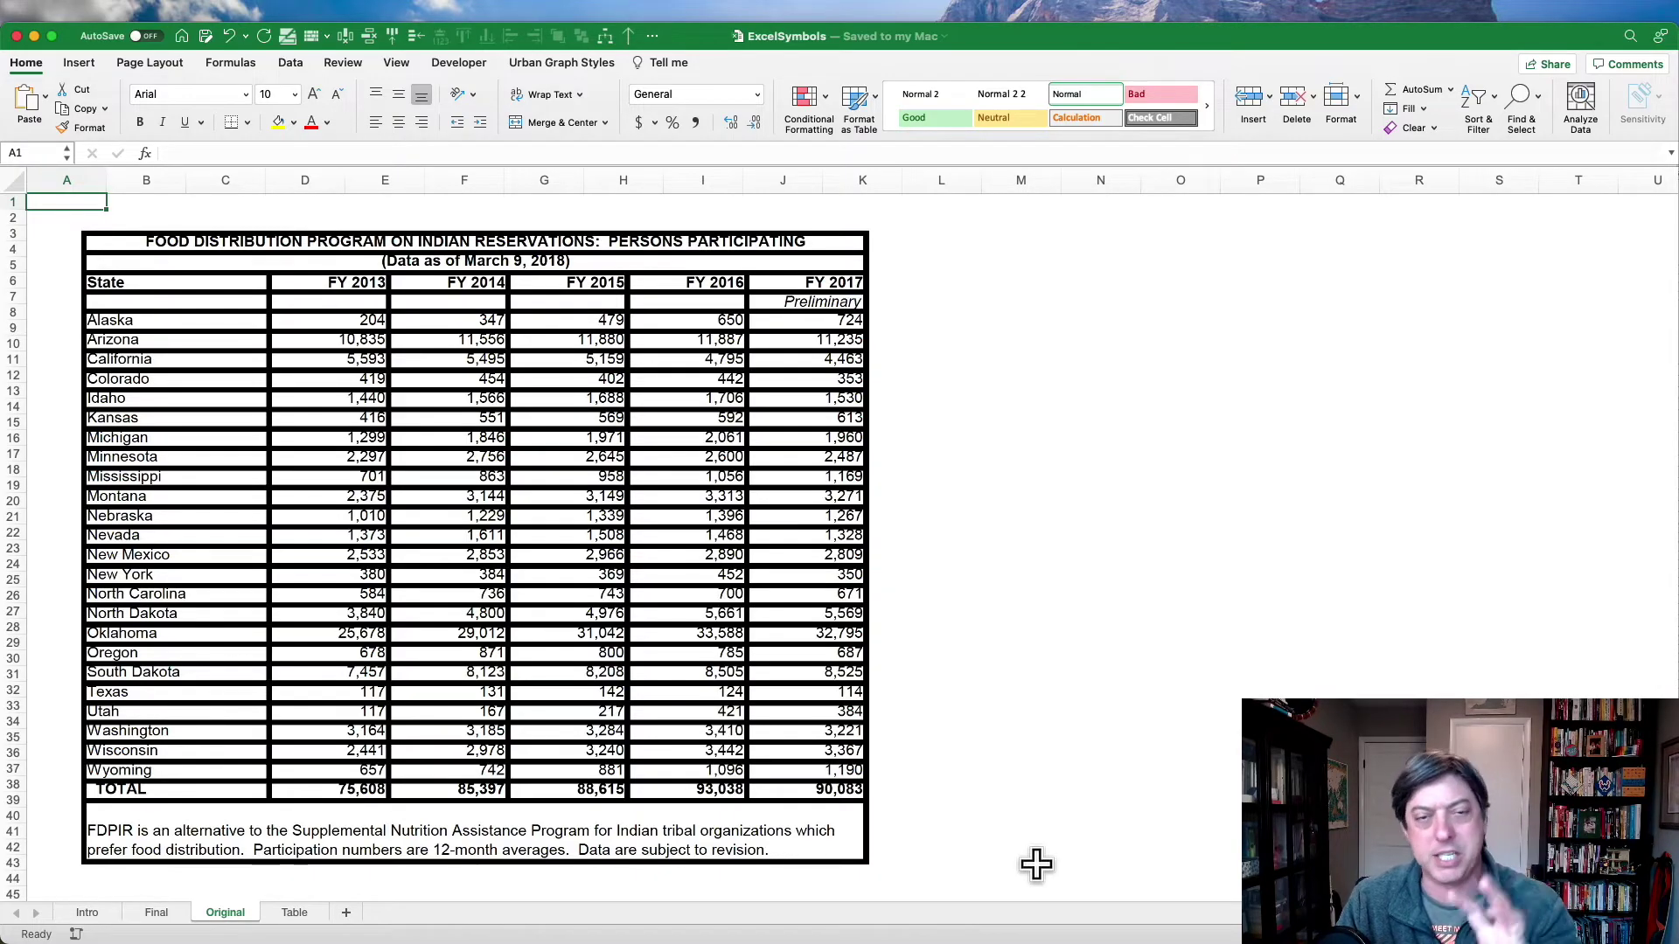
Step: On the Table sheet, check H5's formula =F5/B5-1, then begin an IF formula in I5
{"action": "left_click", "coordinate": [300, 912]}
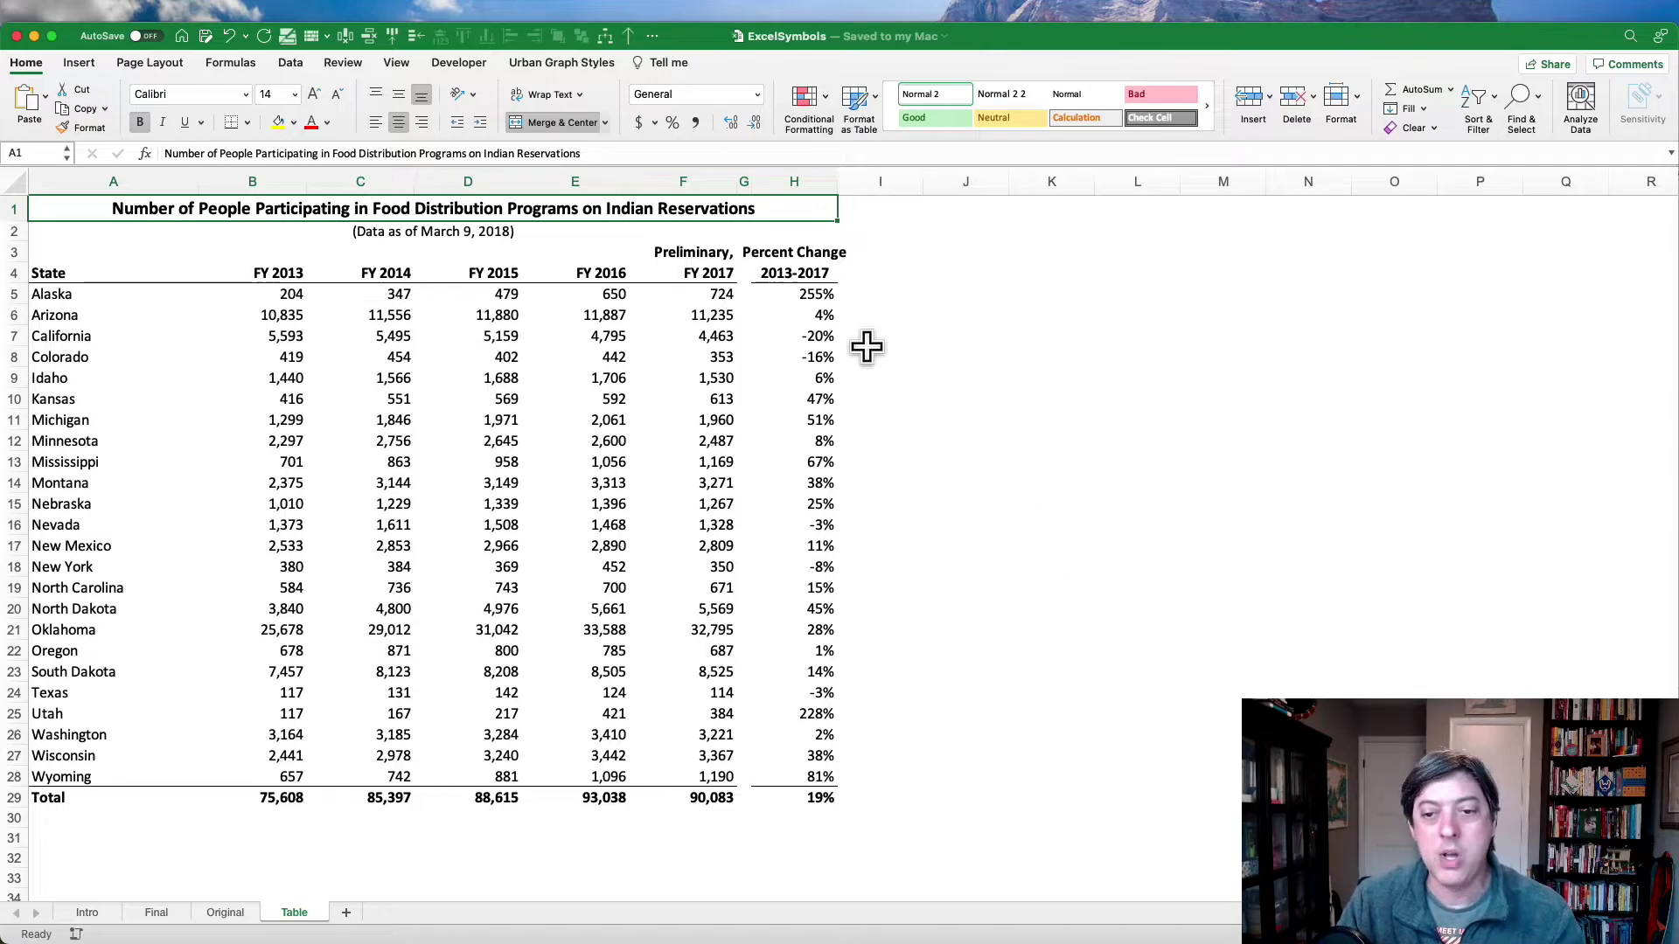
{"action": "left_click", "coordinate": [805, 182]}
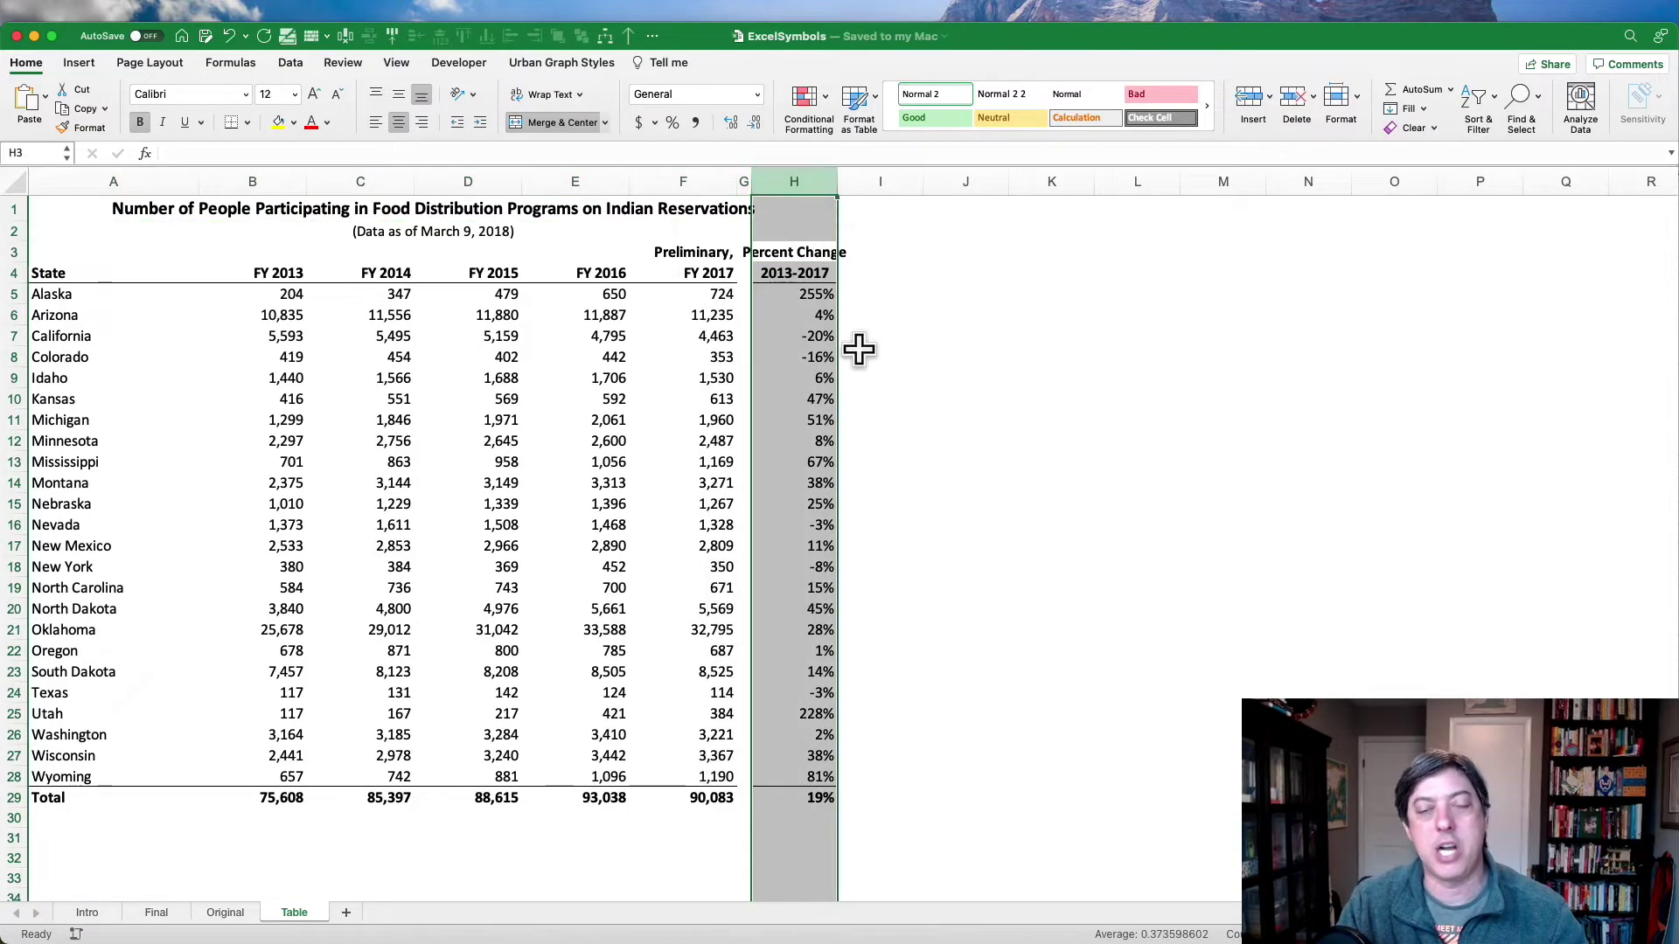
{"action": "left_click", "coordinate": [805, 293]}
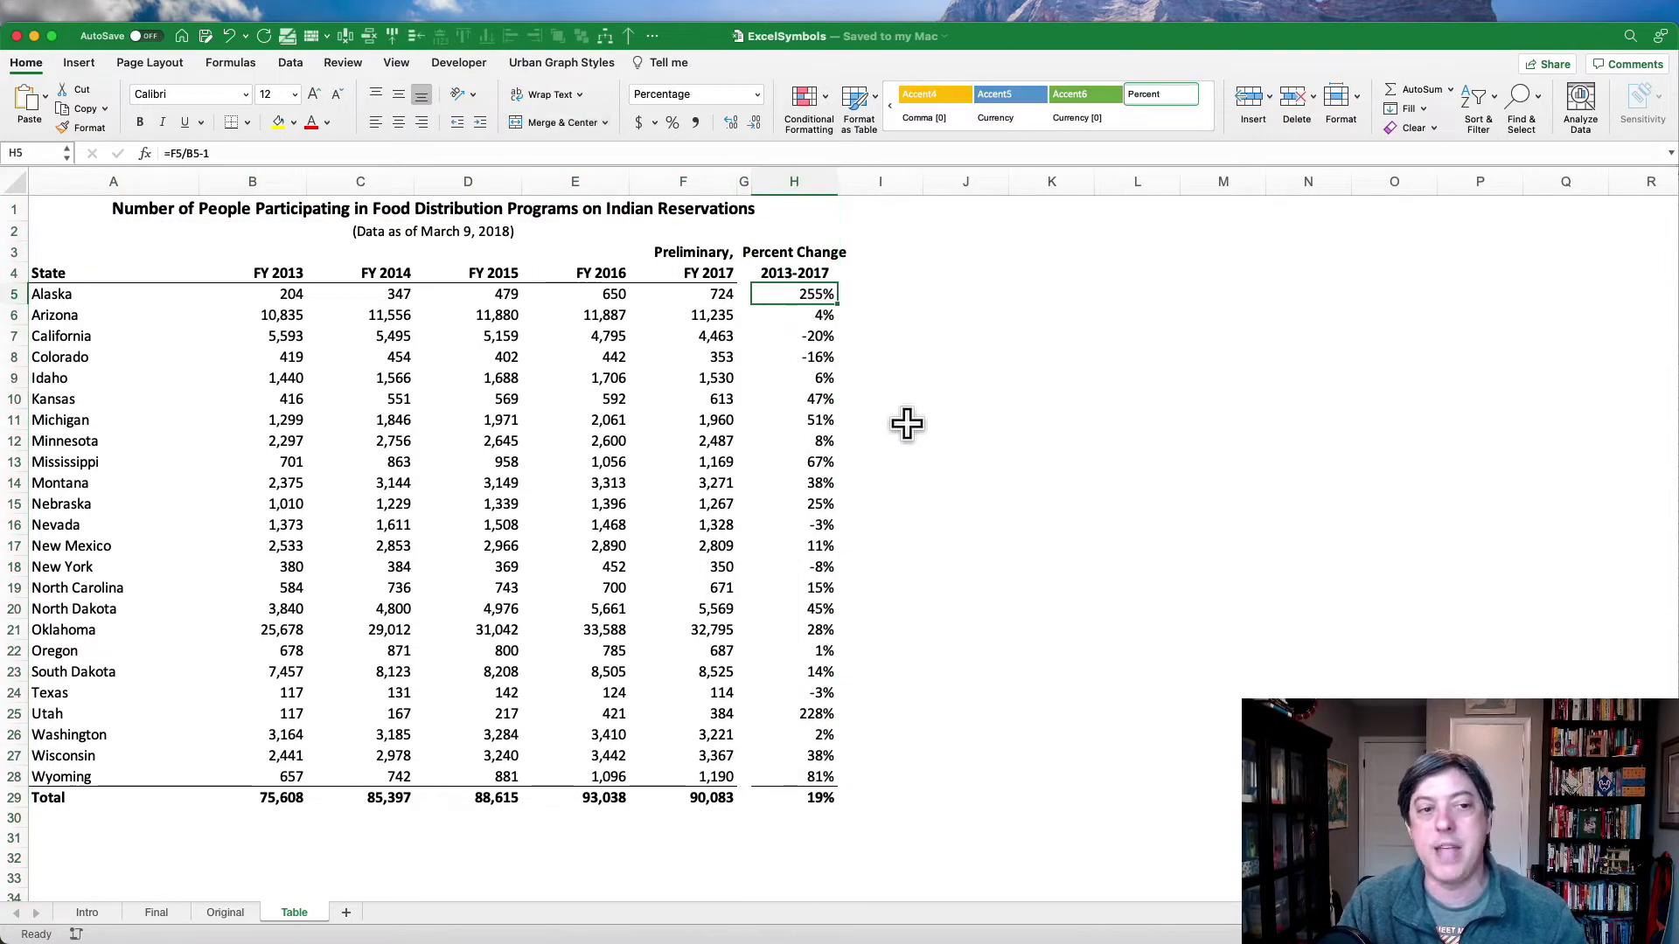
{"action": "left_click", "coordinate": [331, 154]}
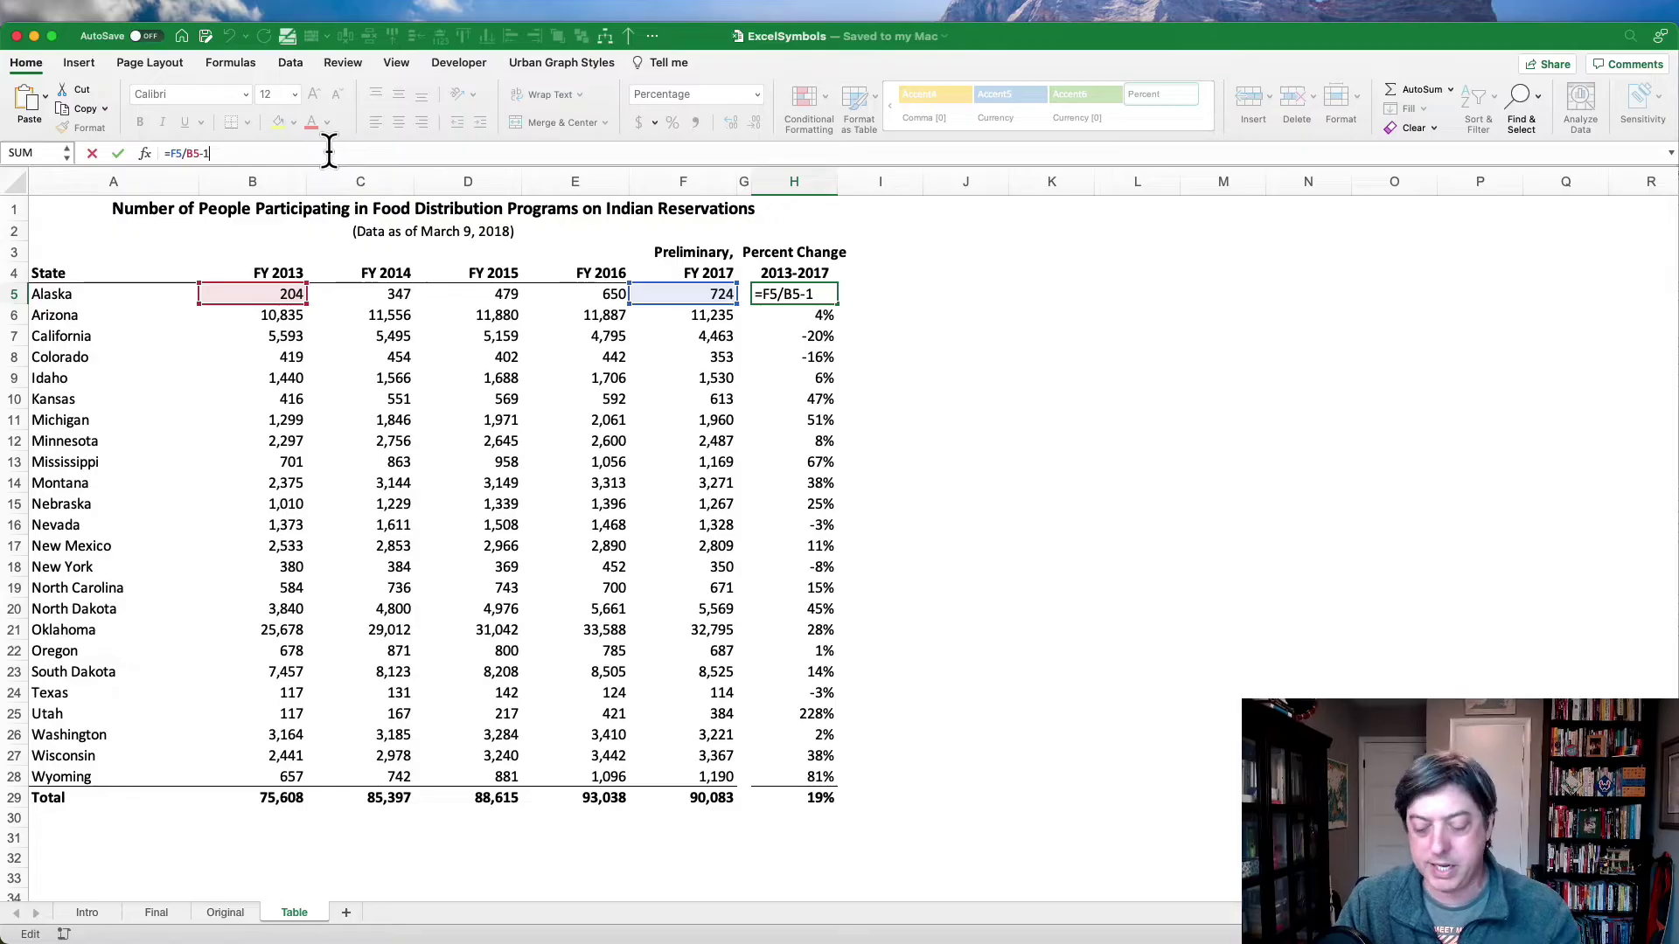
{"action": "key", "text": "Return"}
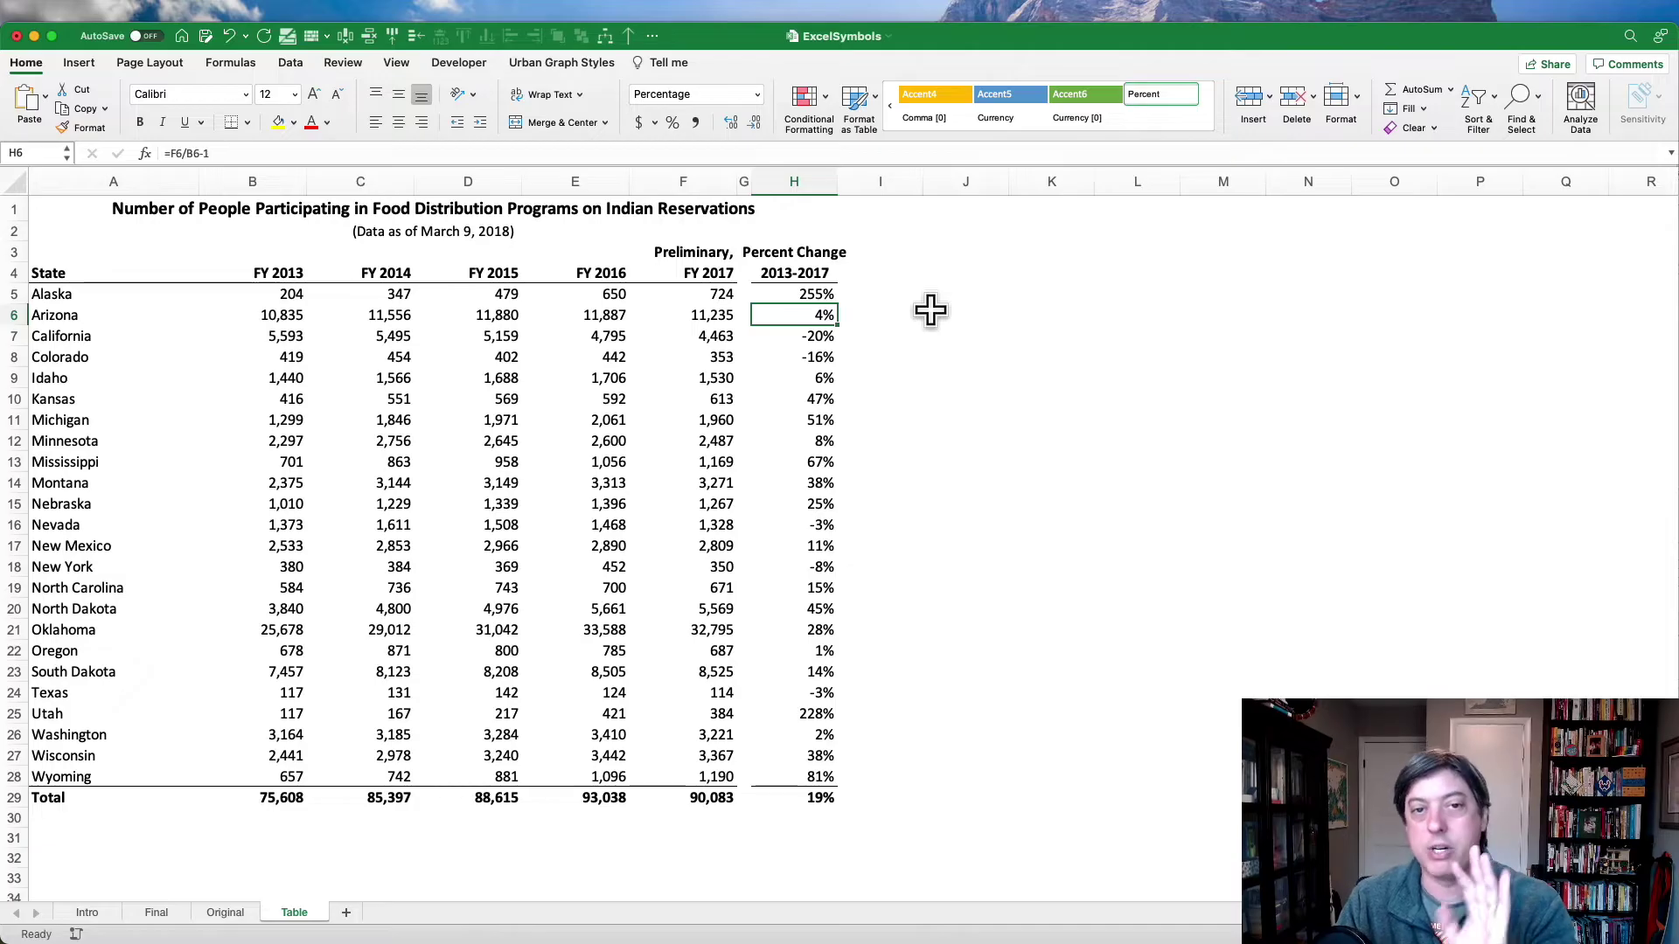
{"action": "left_click", "coordinate": [874, 292]}
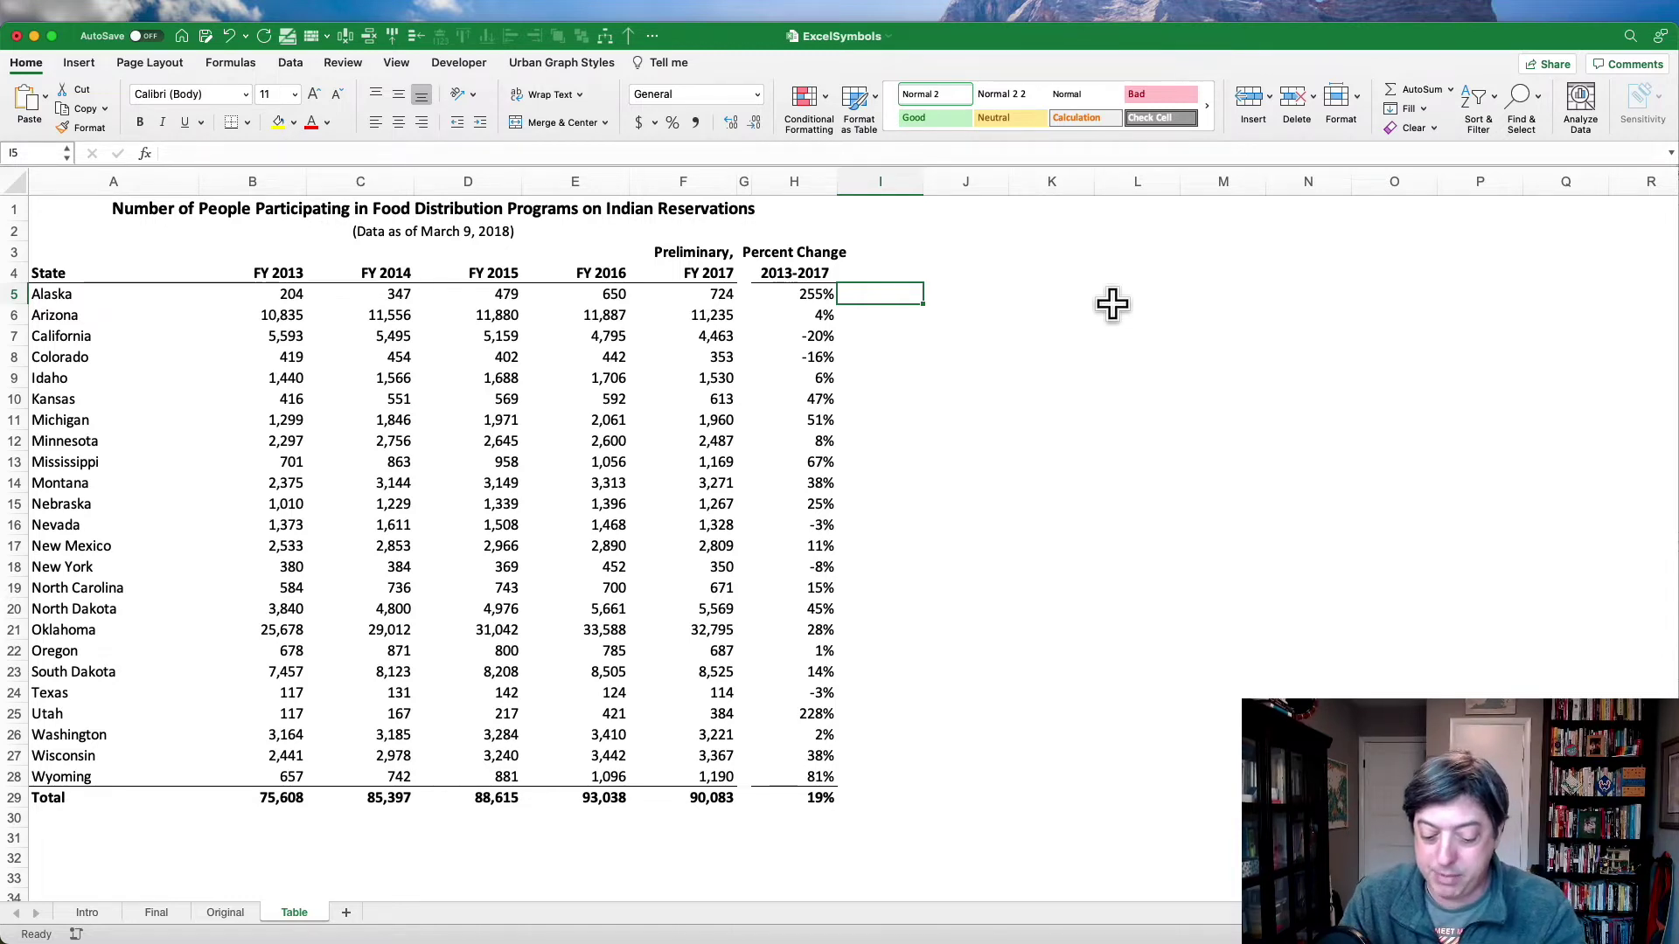
{"action": "type", "text": "=if("}
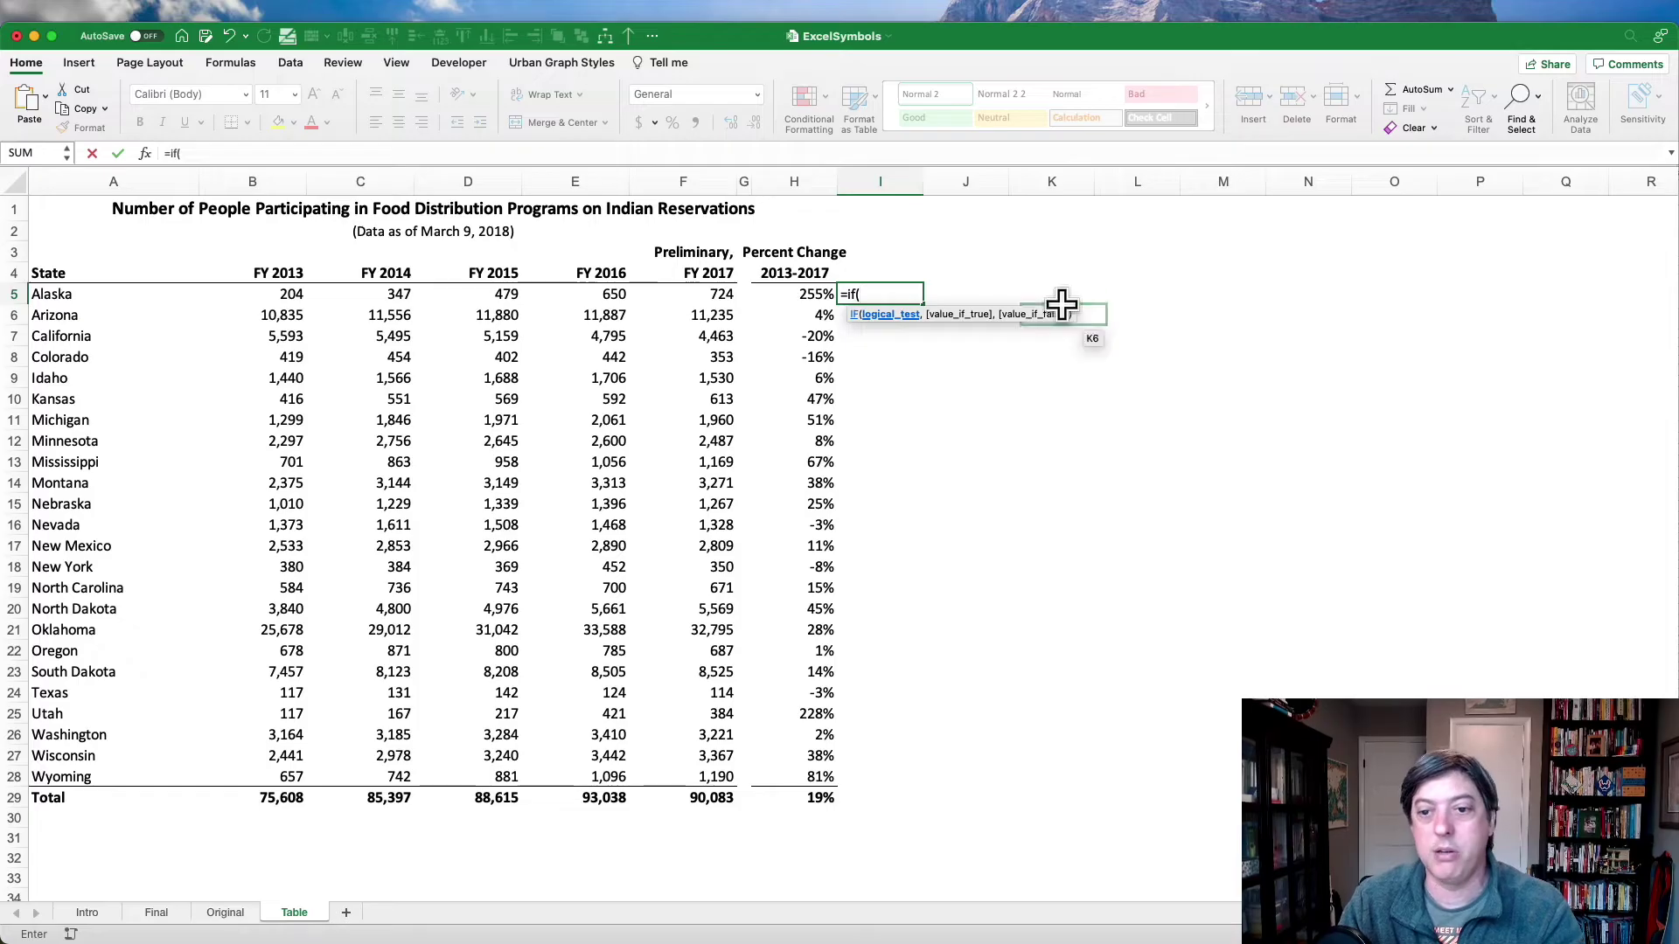
Step: Complete I5 as =IF(H5>=0,"p","q") for Alaska's percent change
{"action": "left_click", "coordinate": [806, 295]}
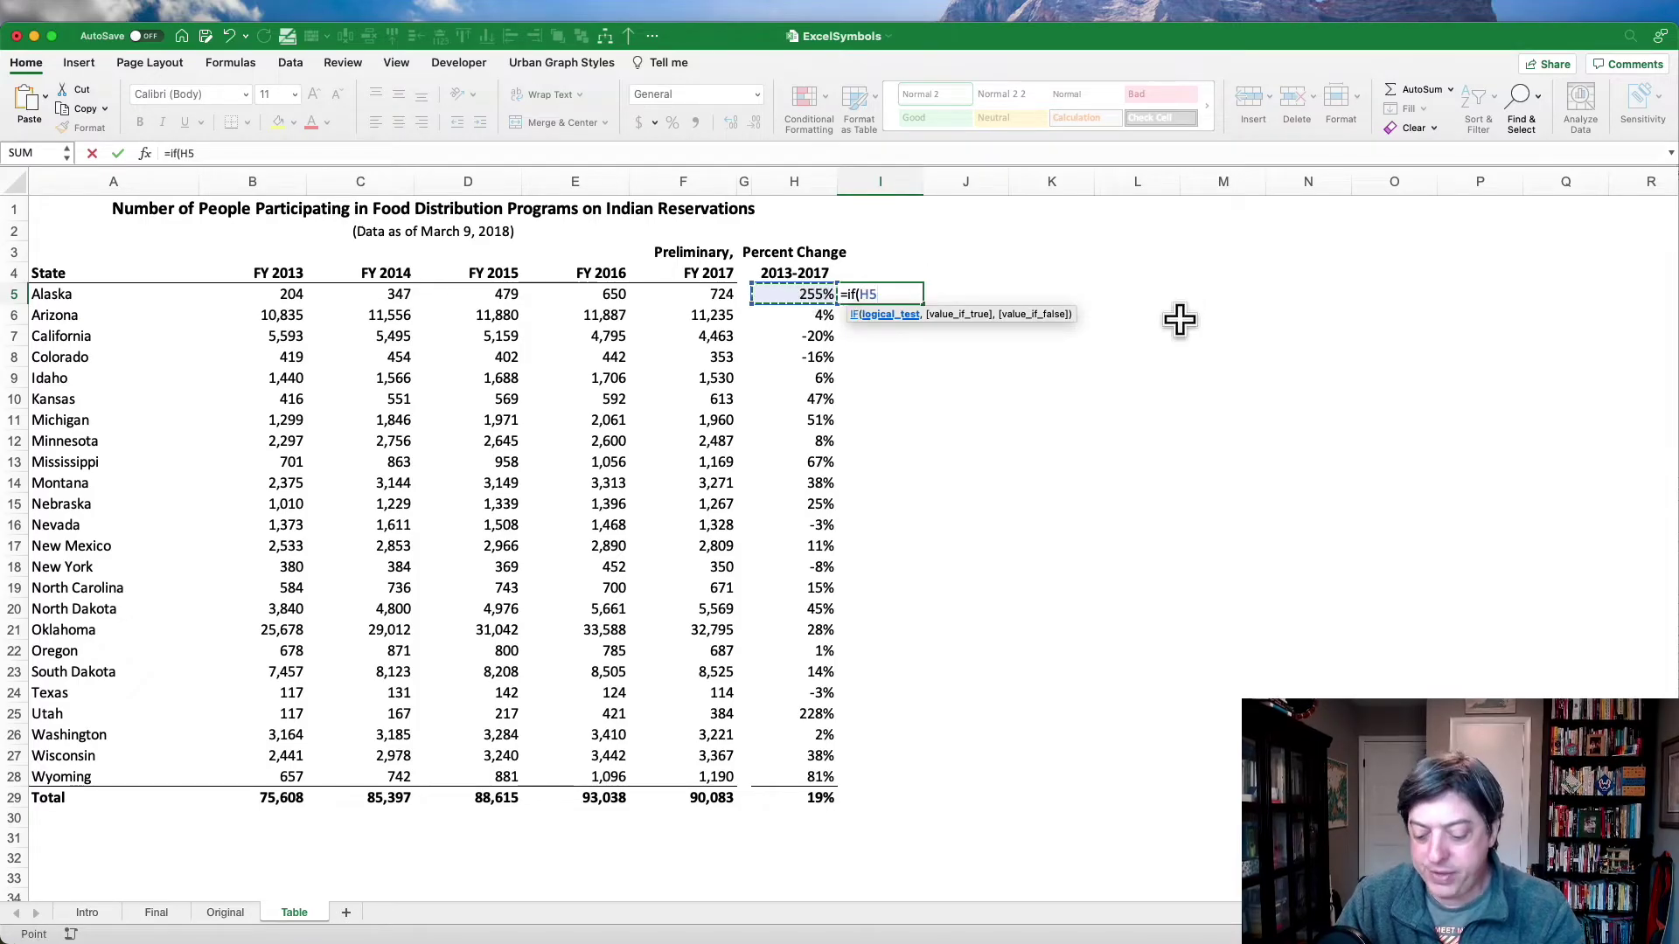
{"action": "type", "text": ">="}
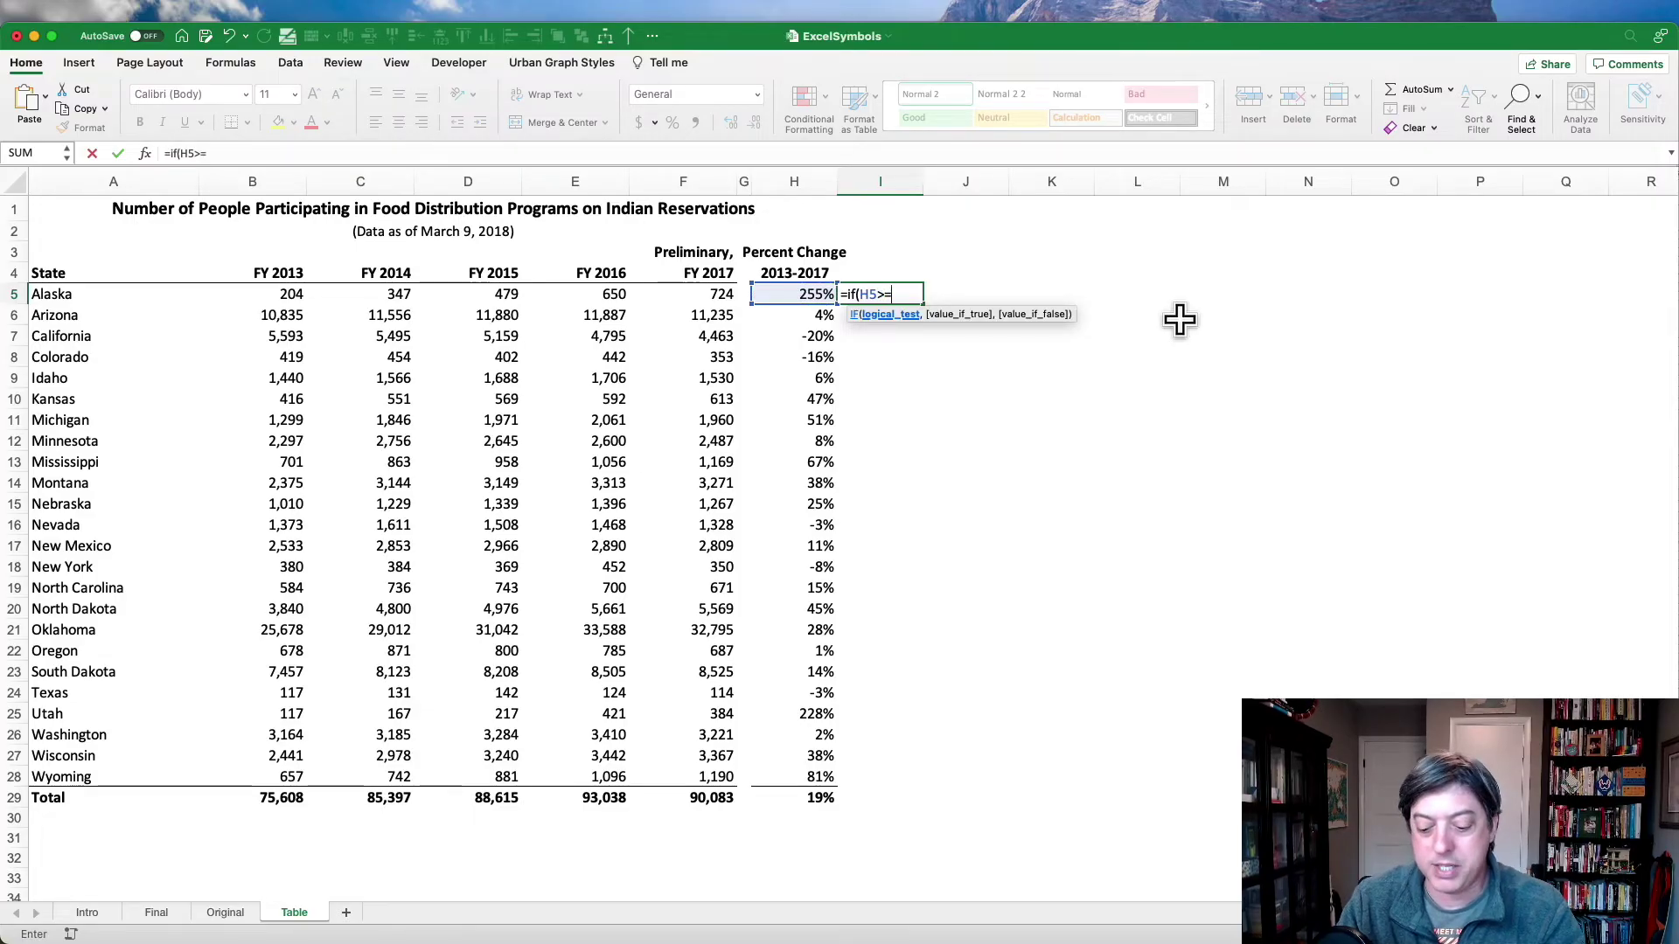
{"action": "type", "text": "0"}
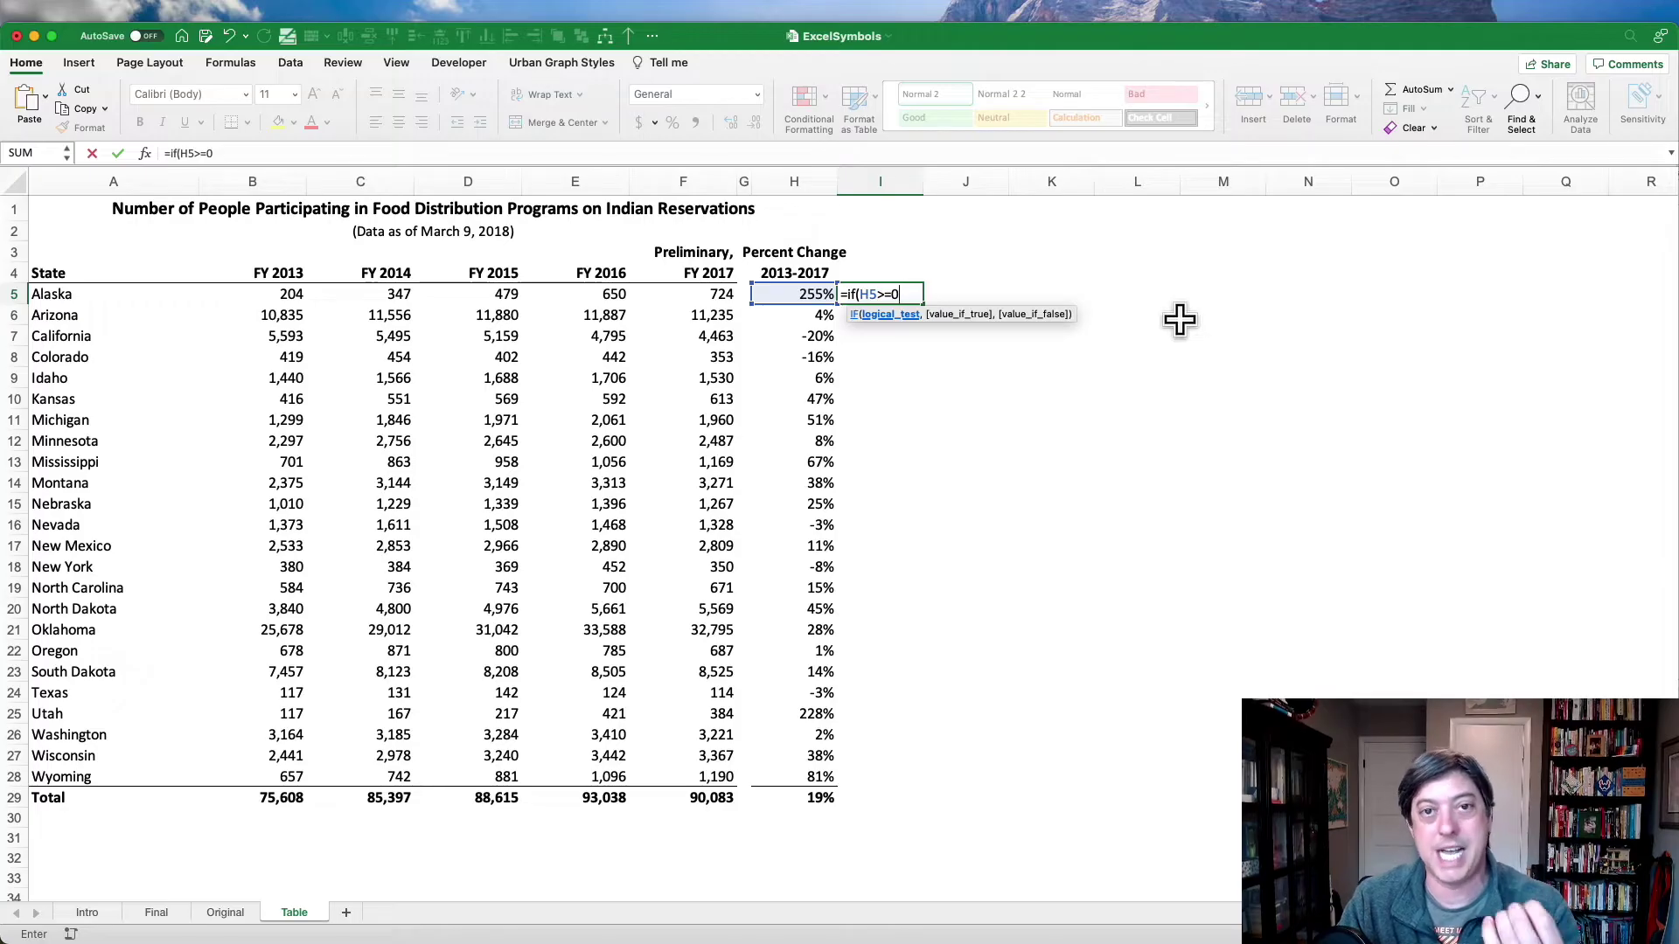
{"action": "type", "text": ","}
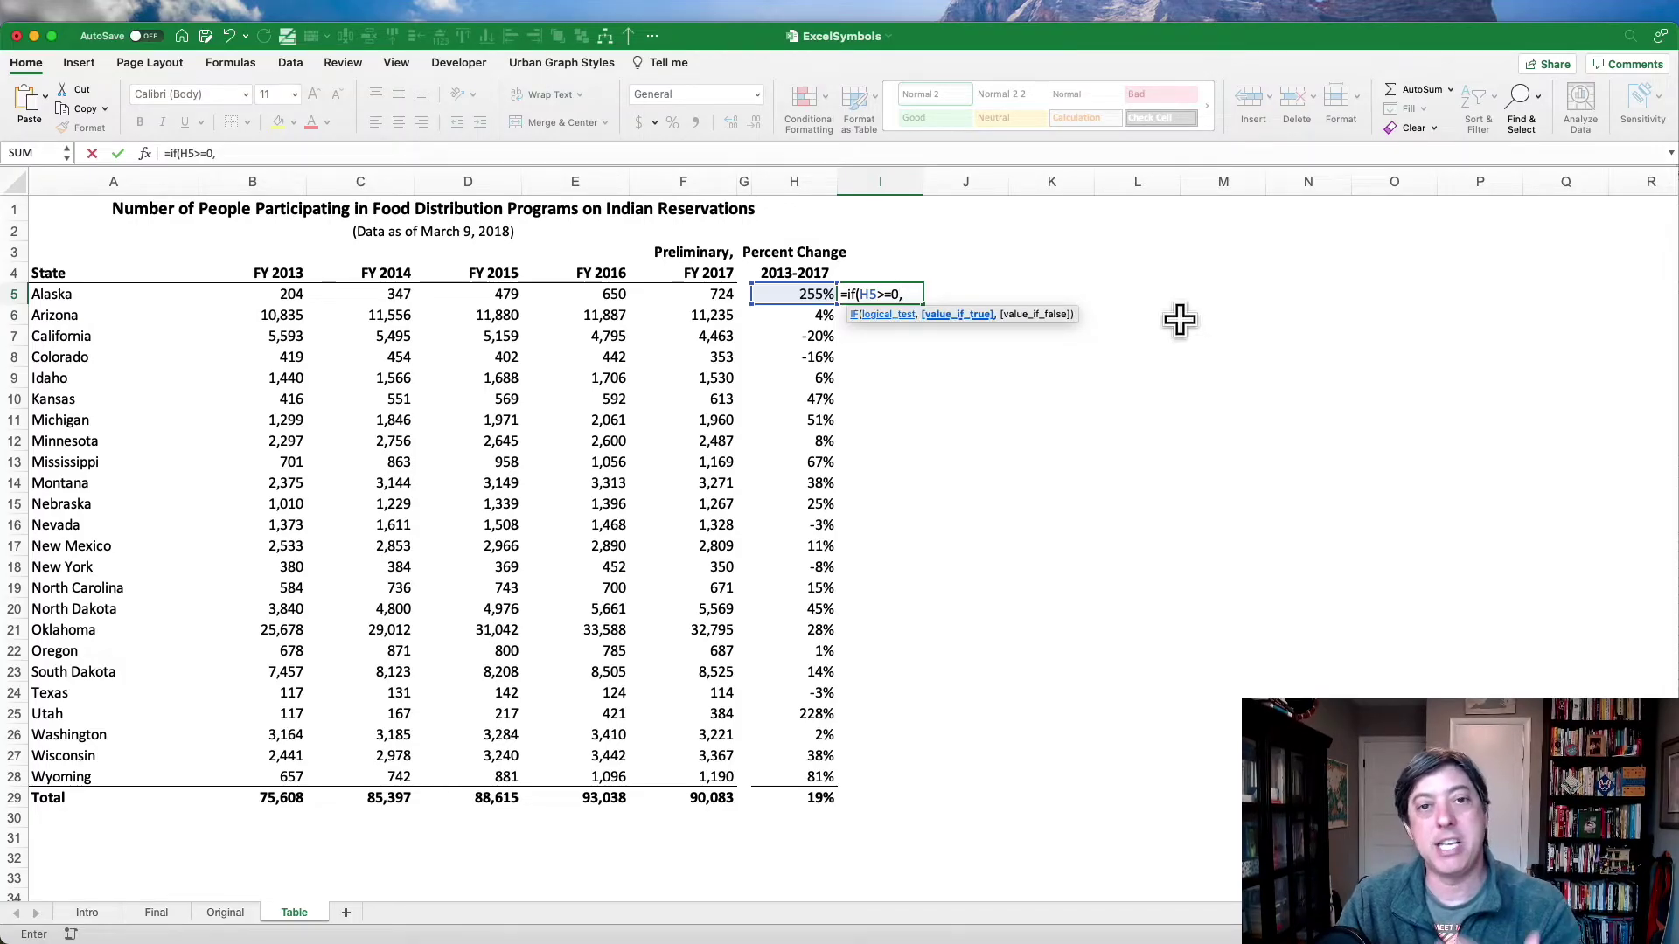
{"action": "type", "text": "\""}
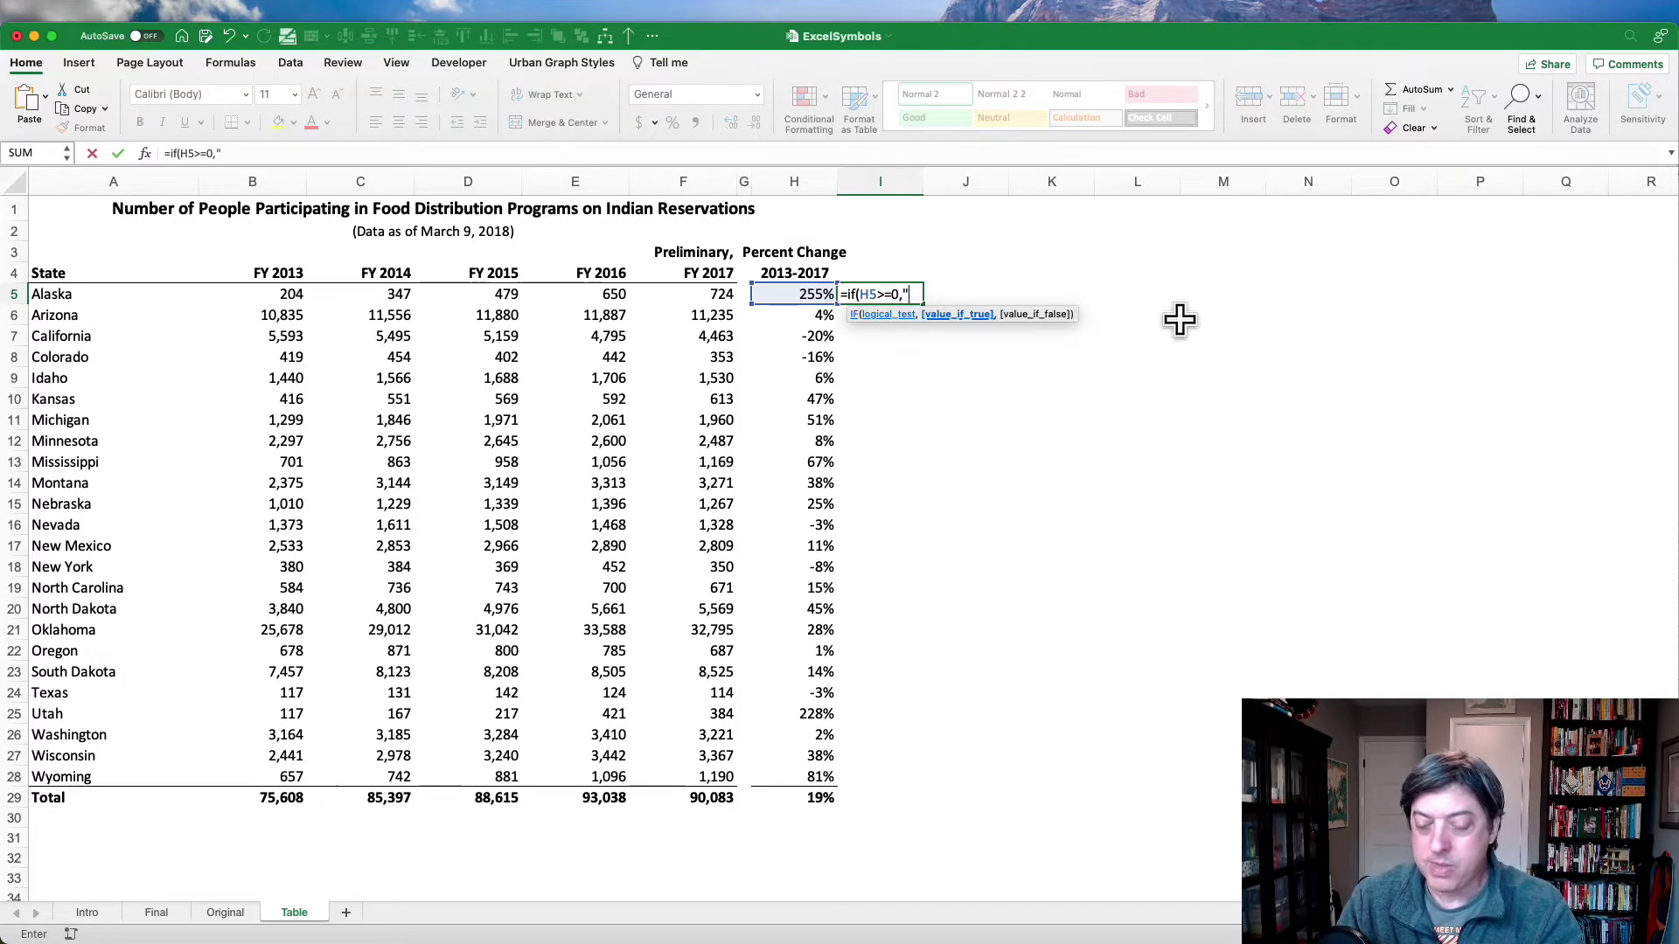
{"action": "type", "text": "p\""}
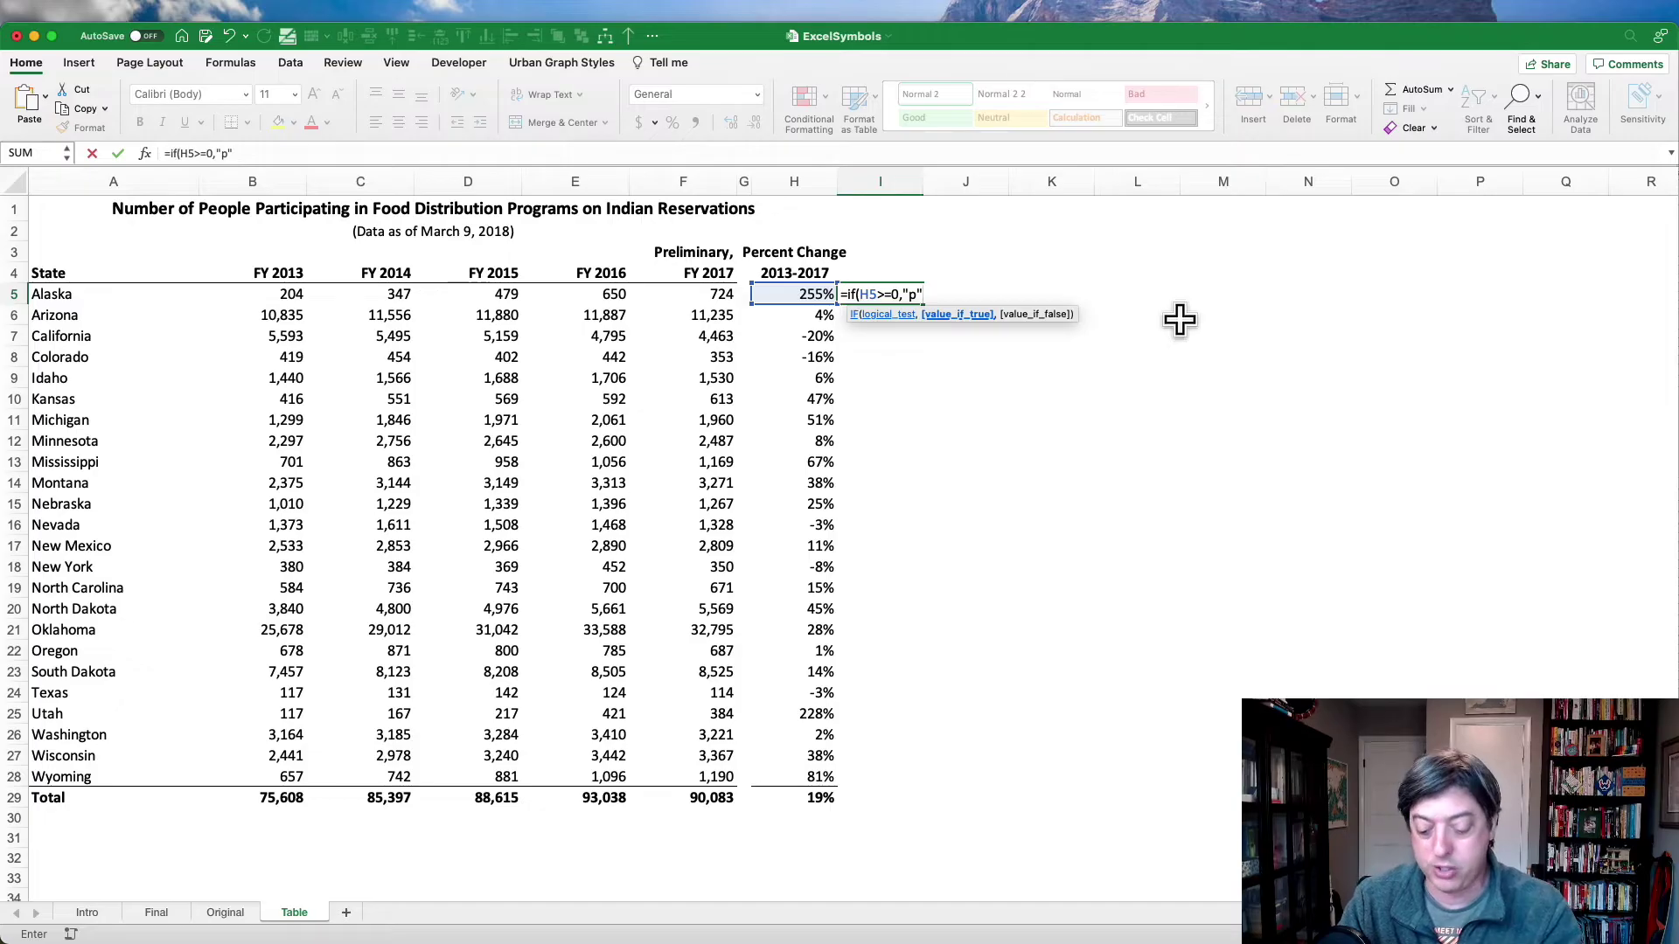
{"action": "type", "text": ","}
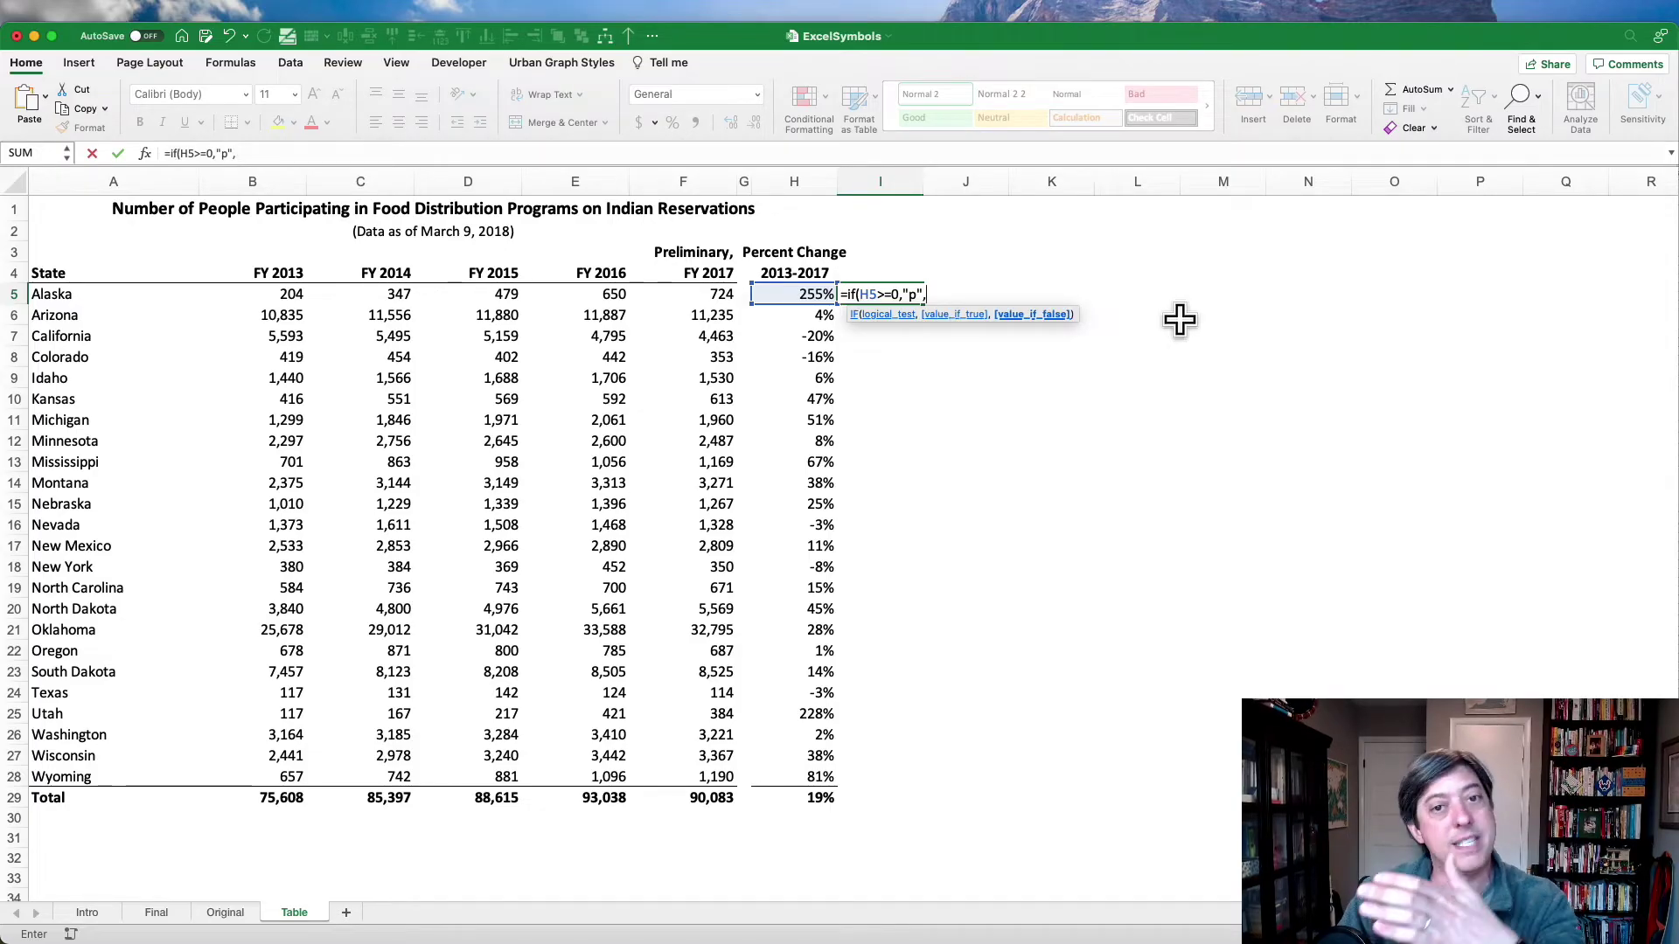
{"action": "type", "text": "\""}
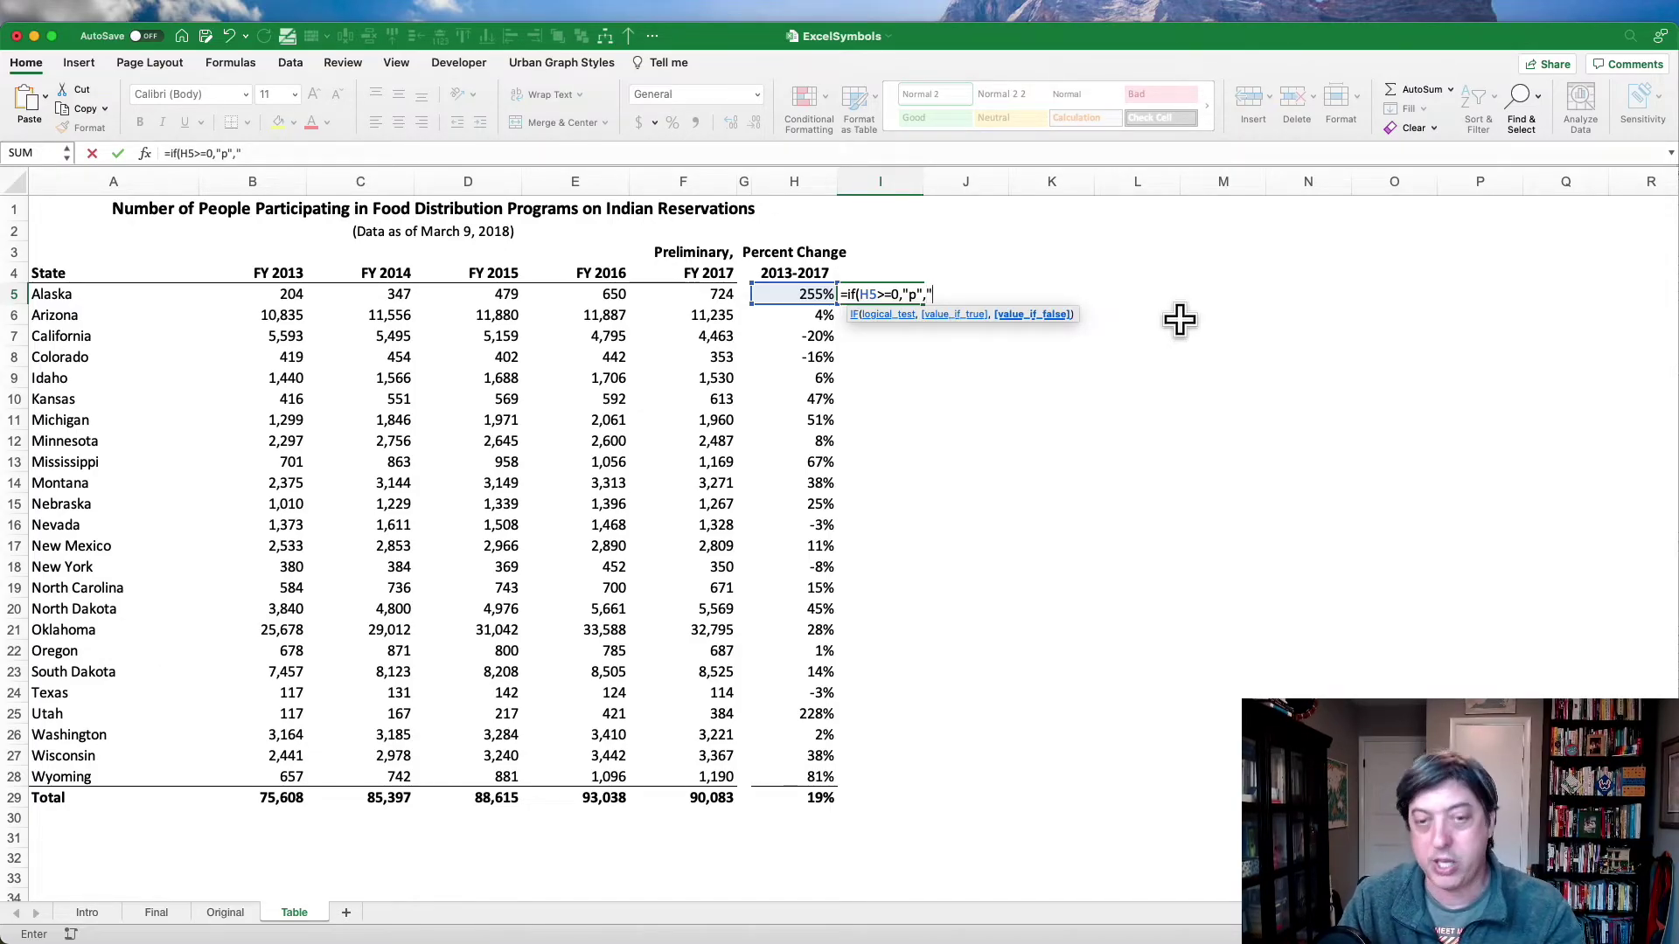
{"action": "type", "text": "q\""}
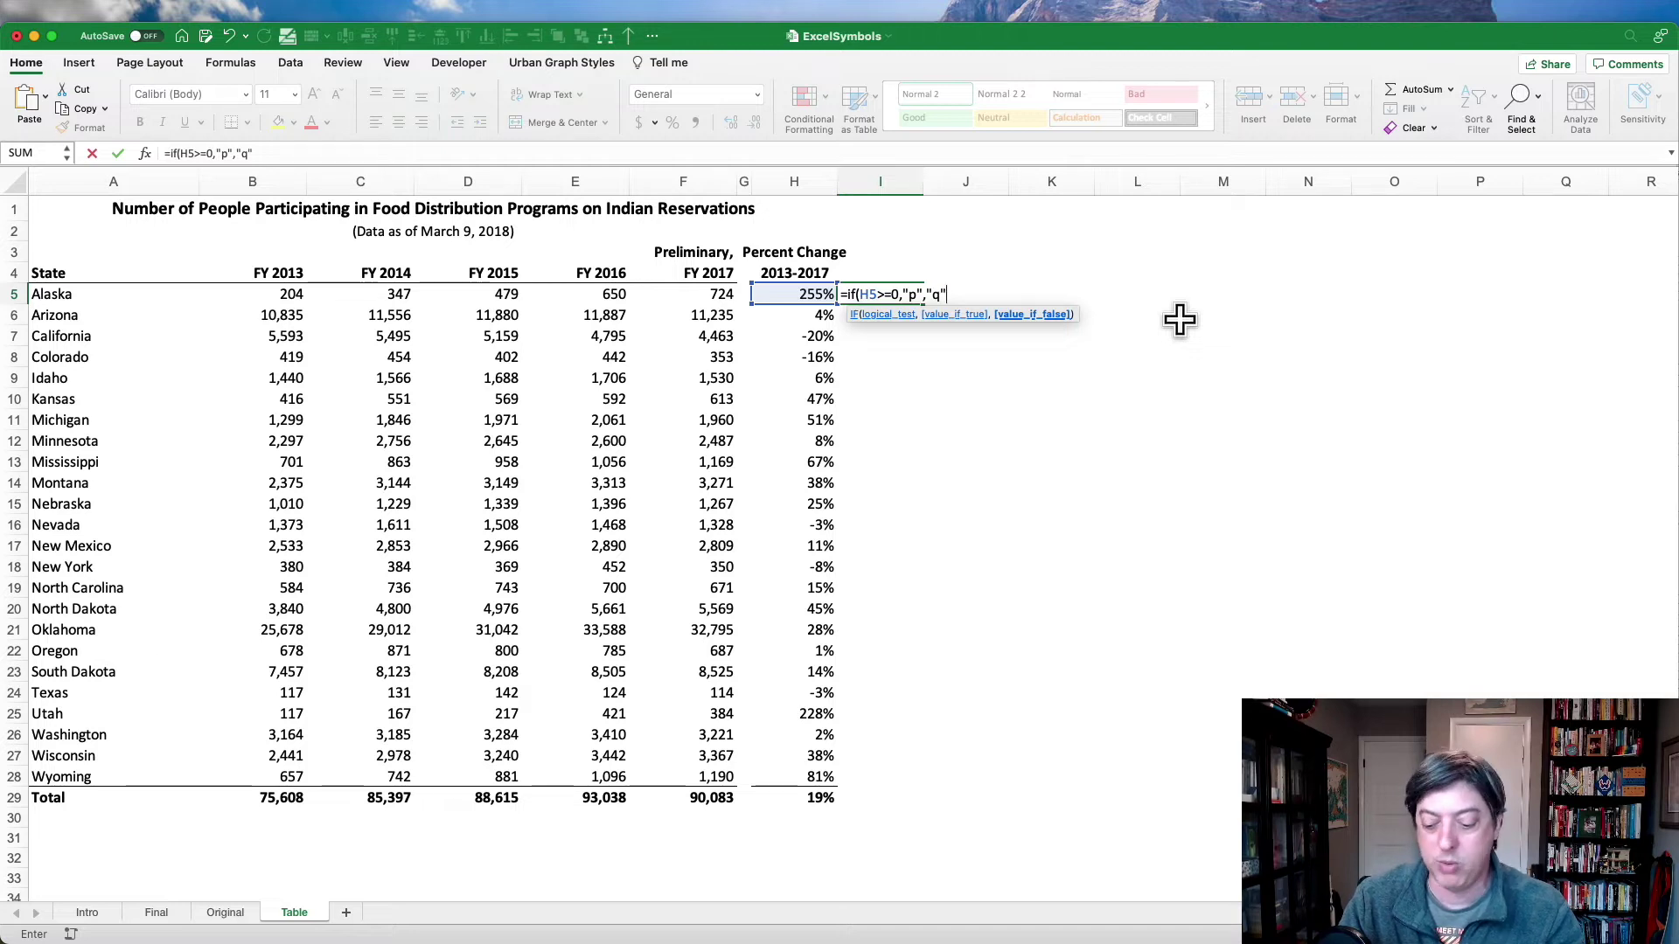
{"action": "type", "text": ")"}
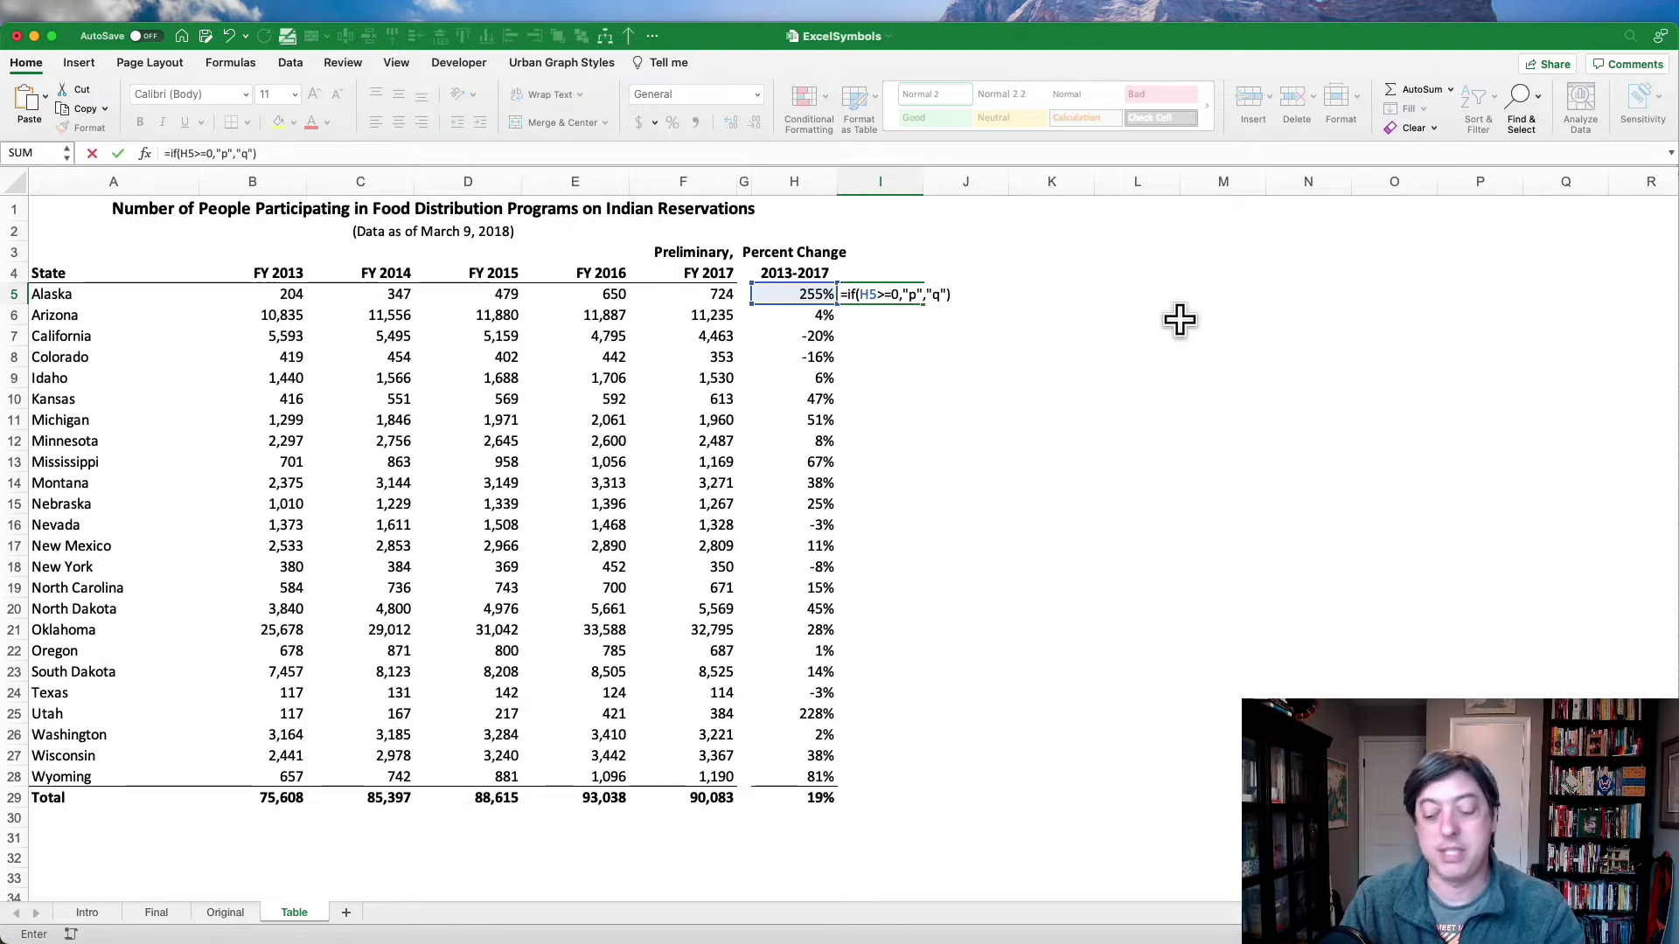
{"action": "key", "text": "Return"}
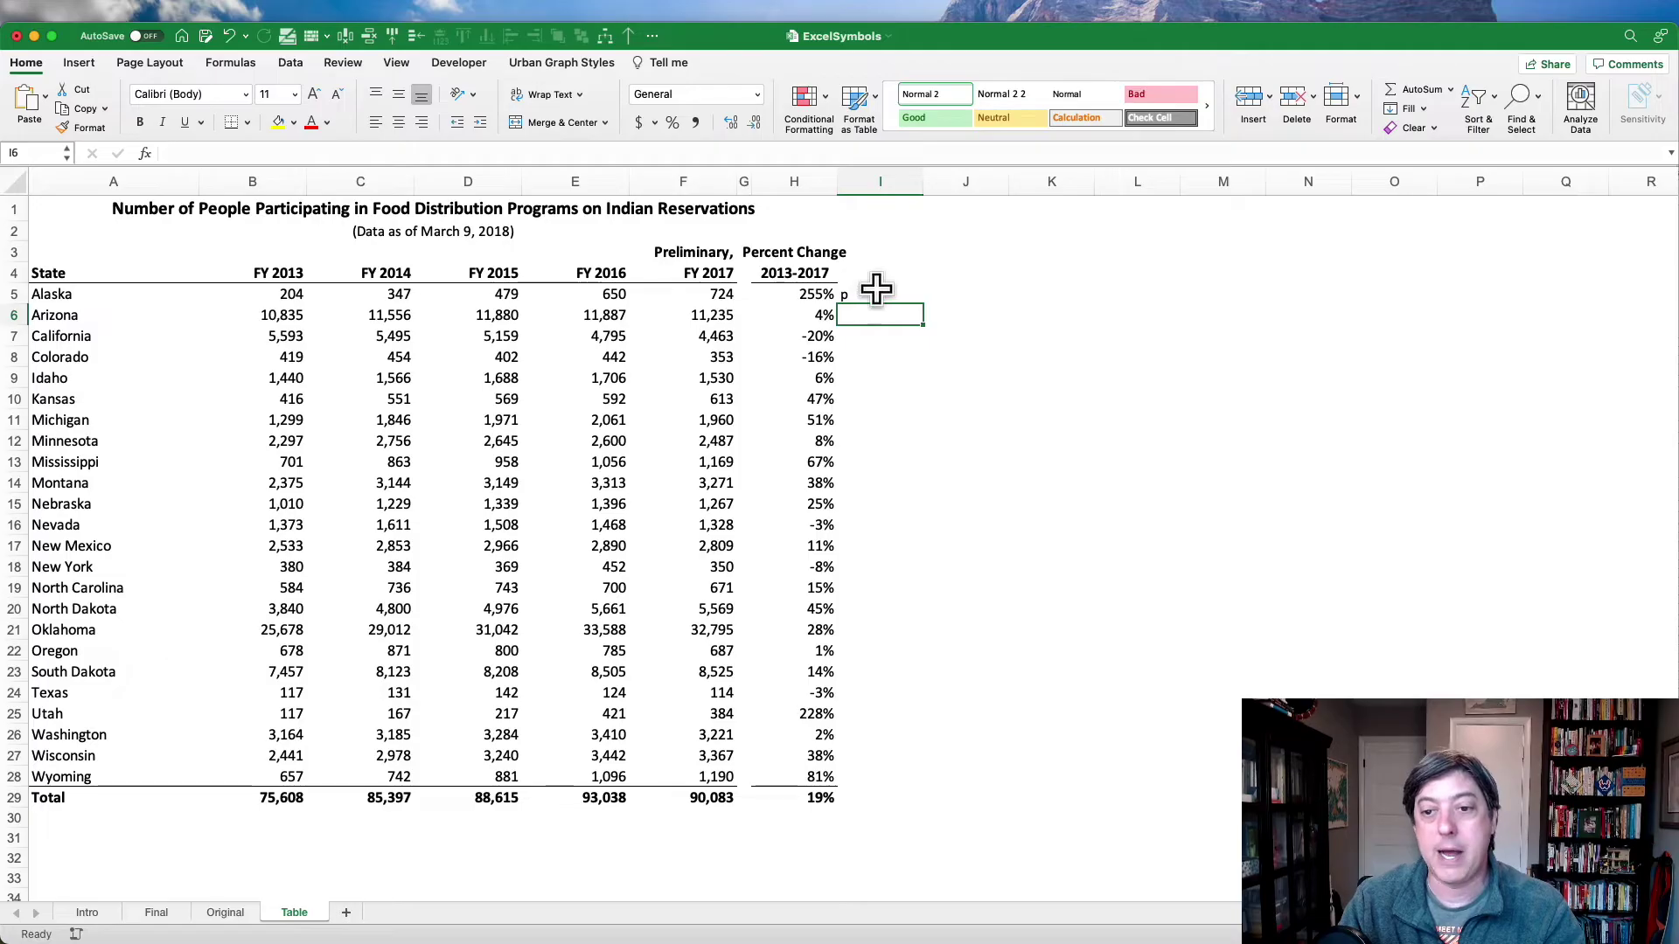
{"action": "left_click", "coordinate": [876, 290]}
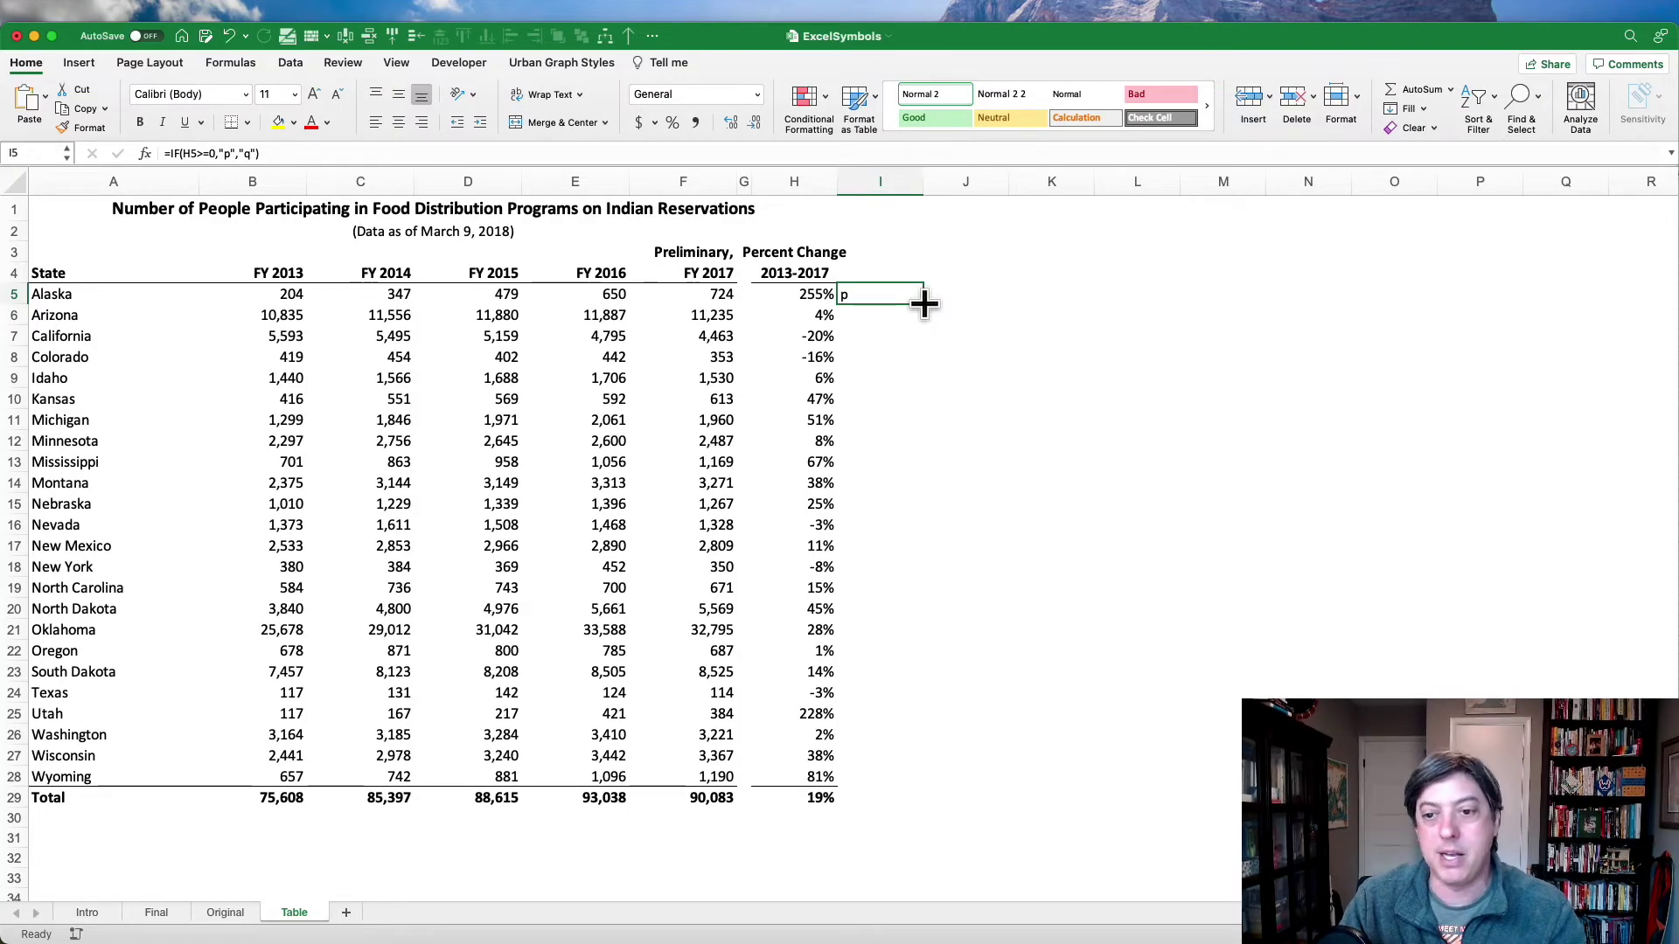
Step: Fill the I5 formula down to row 29 and set those cells to the Wingdings 3 font
{"action": "double_click", "coordinate": [924, 303]}
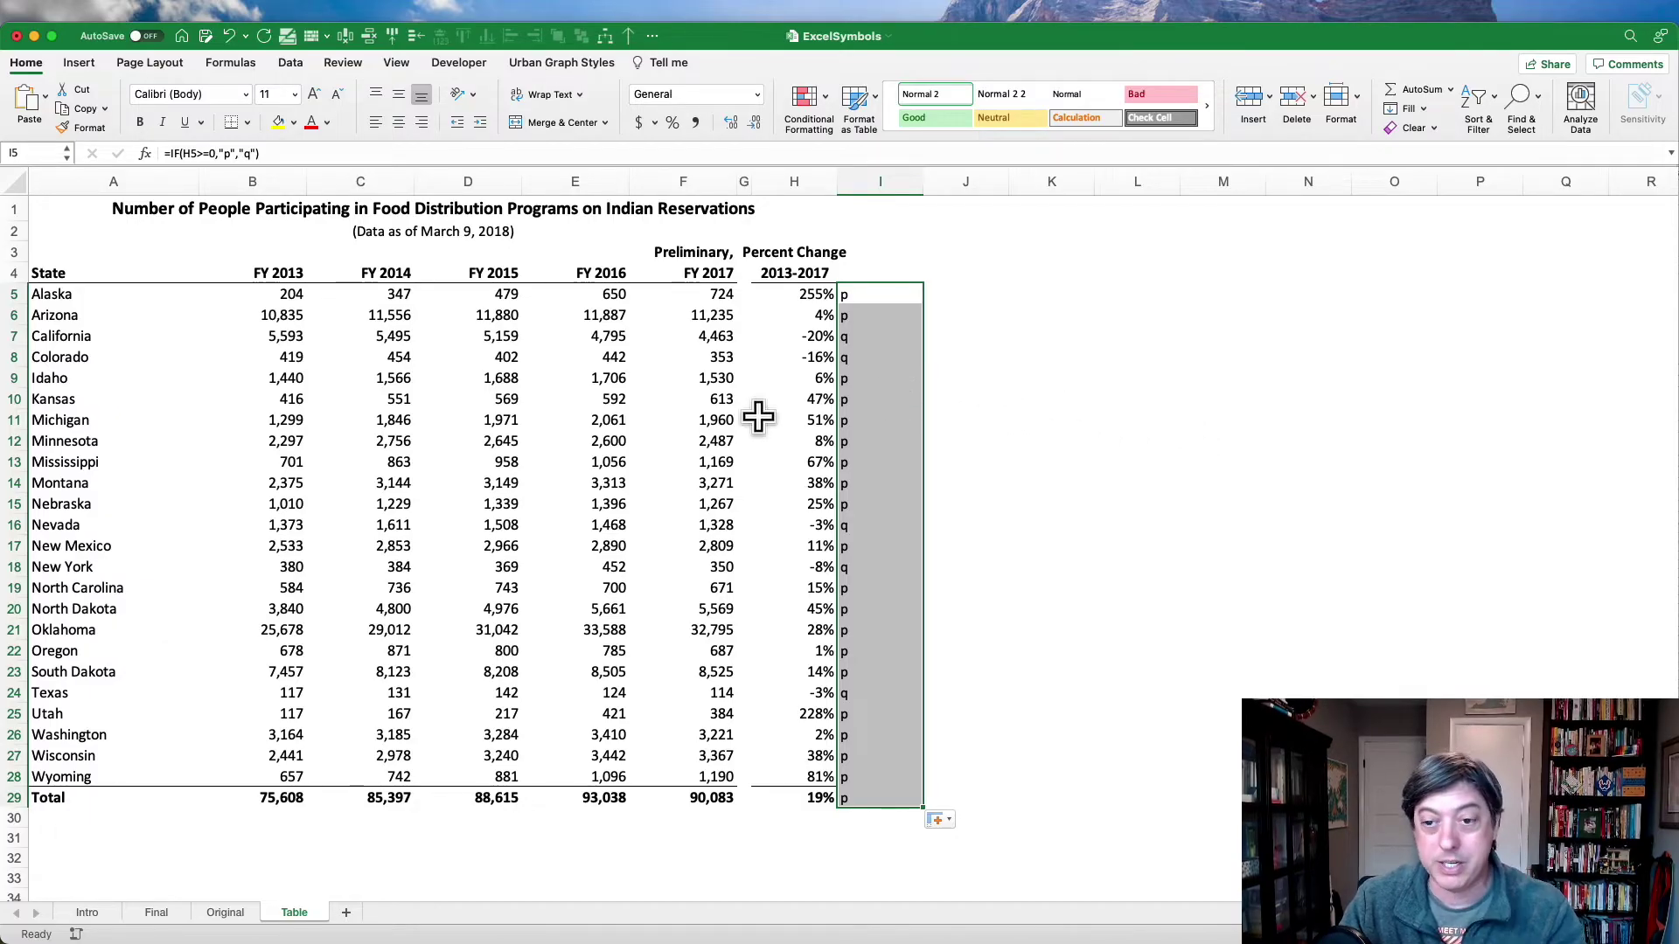
{"action": "left_click", "coordinate": [230, 93]}
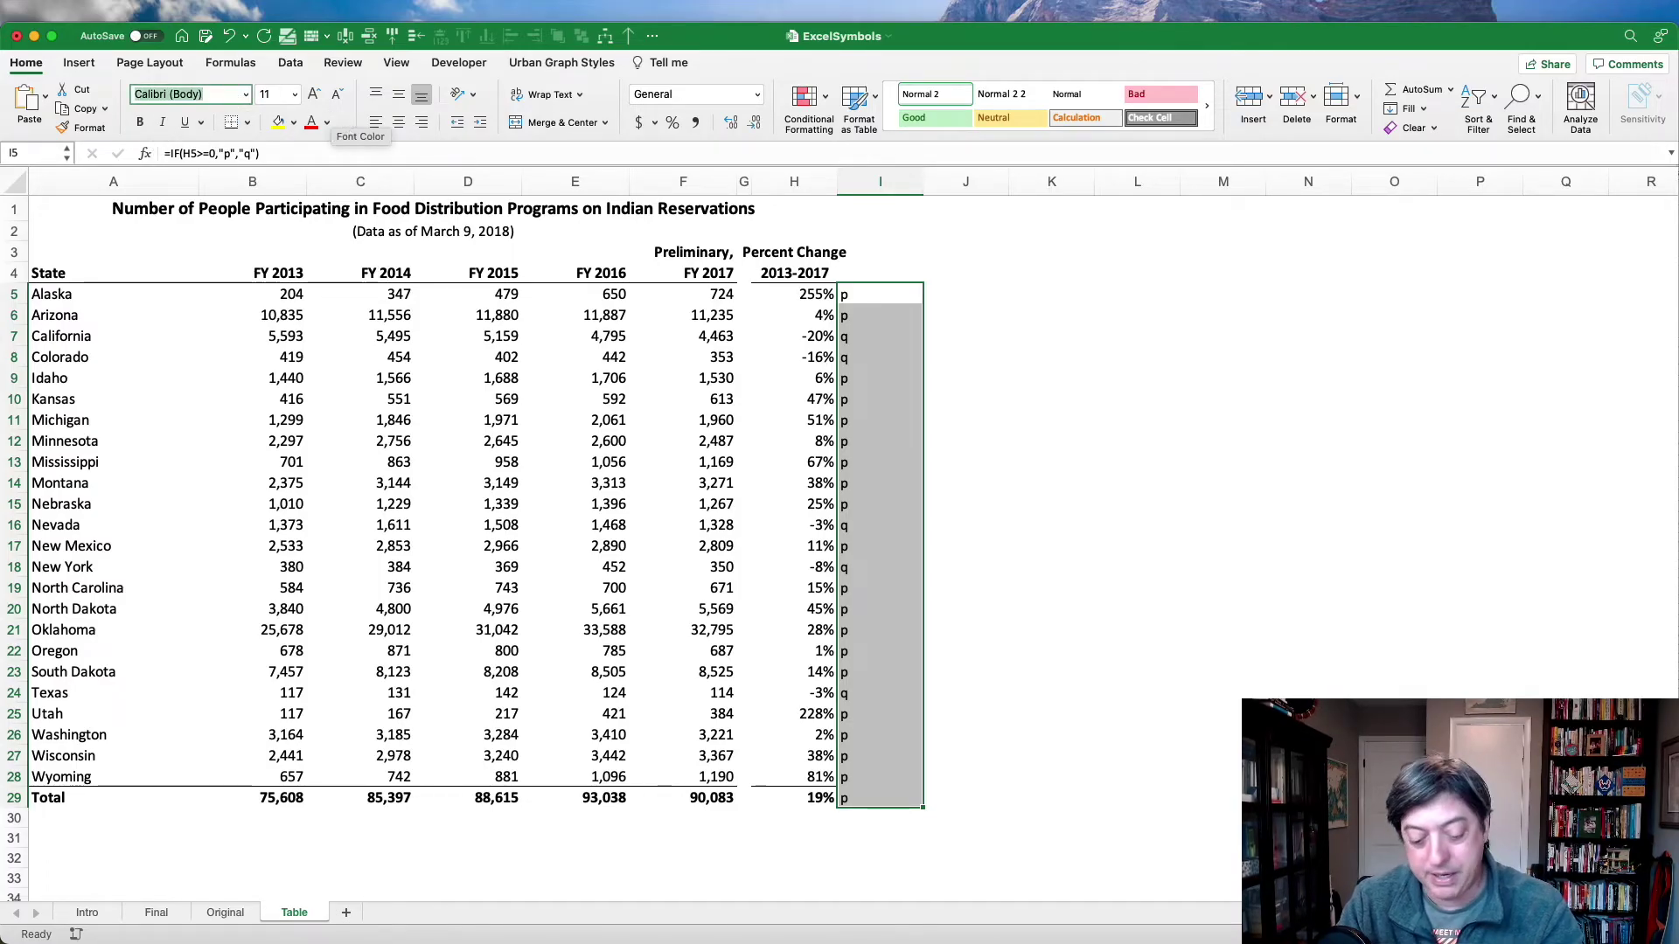
{"action": "type", "text": "Wingdings 3"}
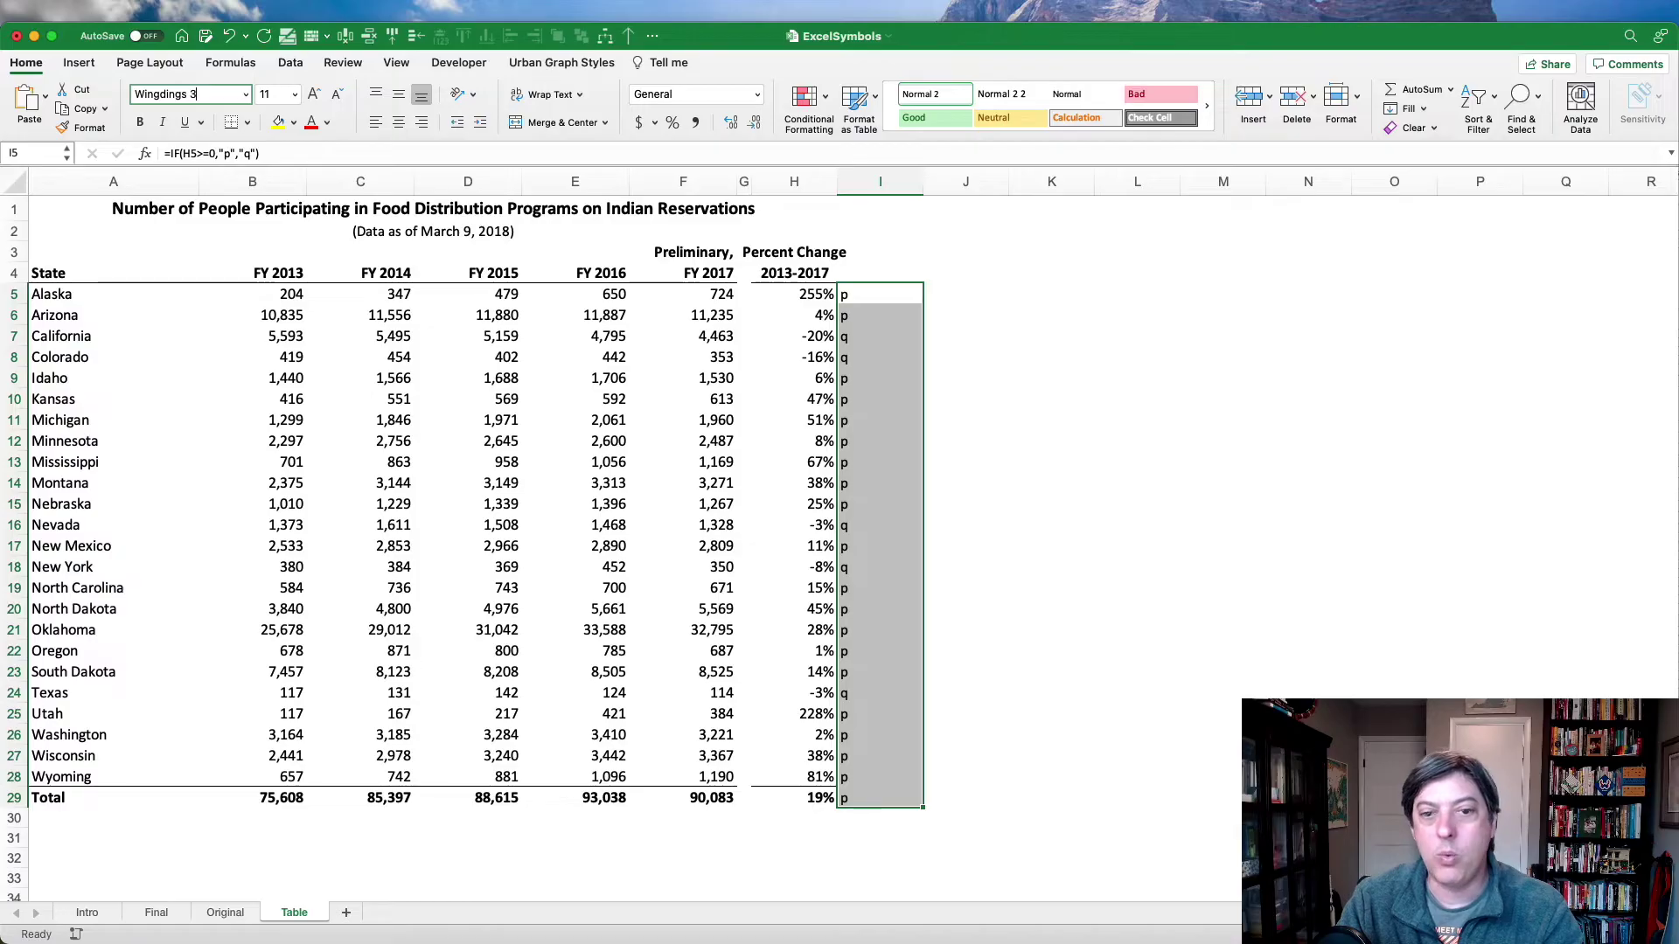
{"action": "key", "text": "Return"}
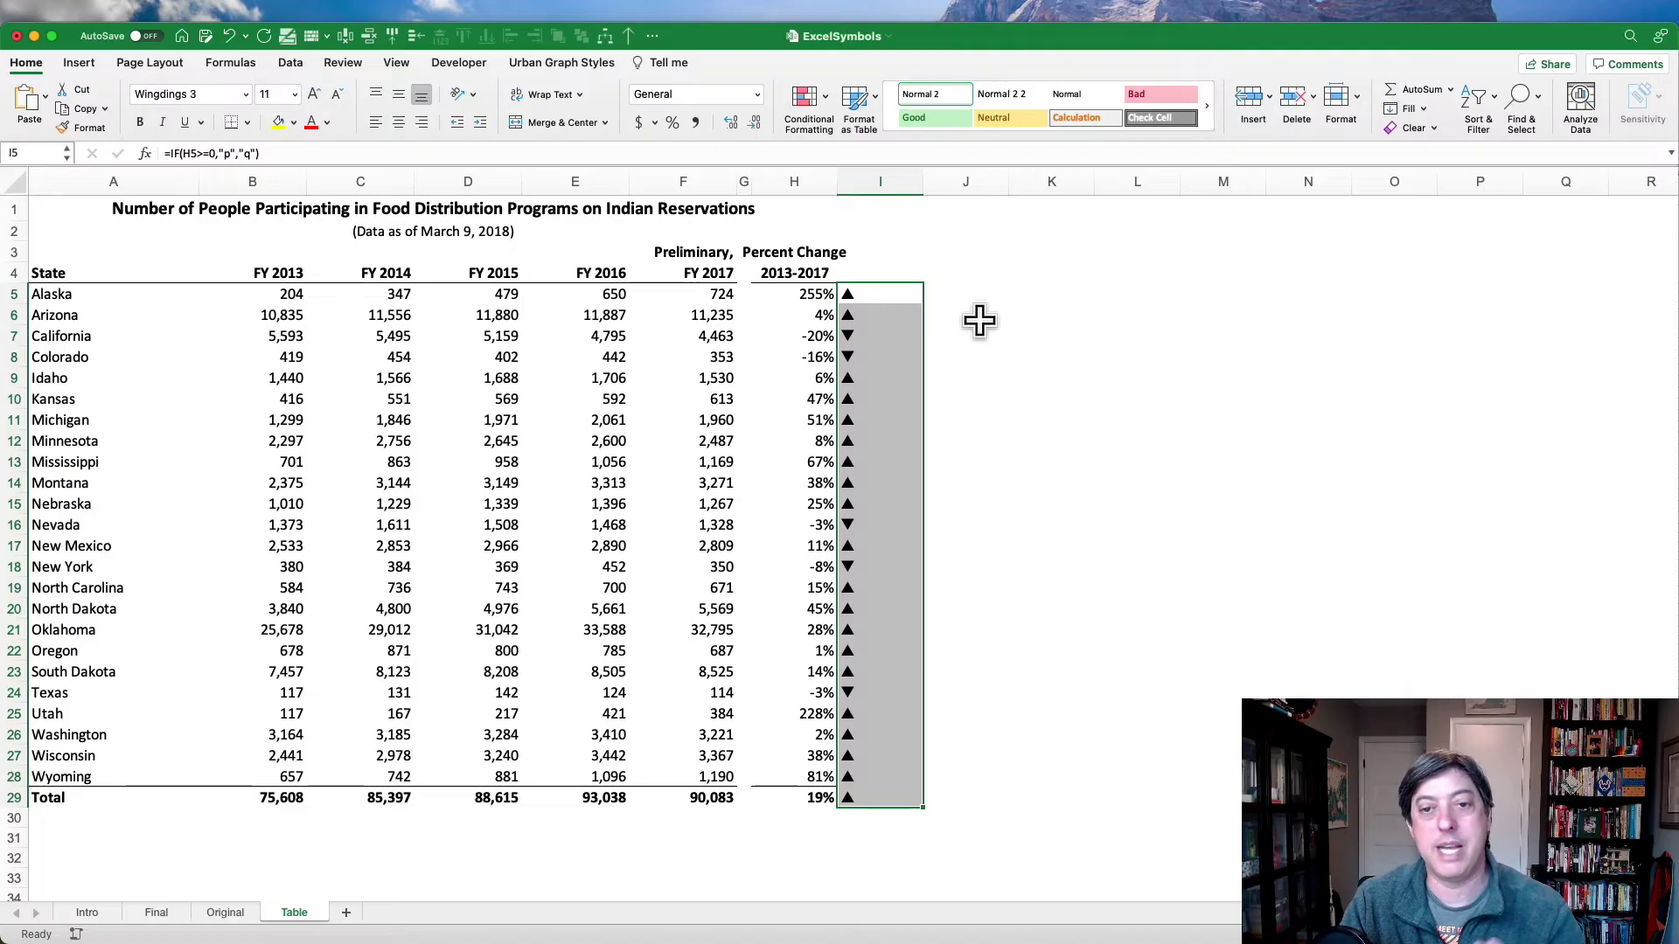
{"action": "left_click", "coordinate": [979, 321]}
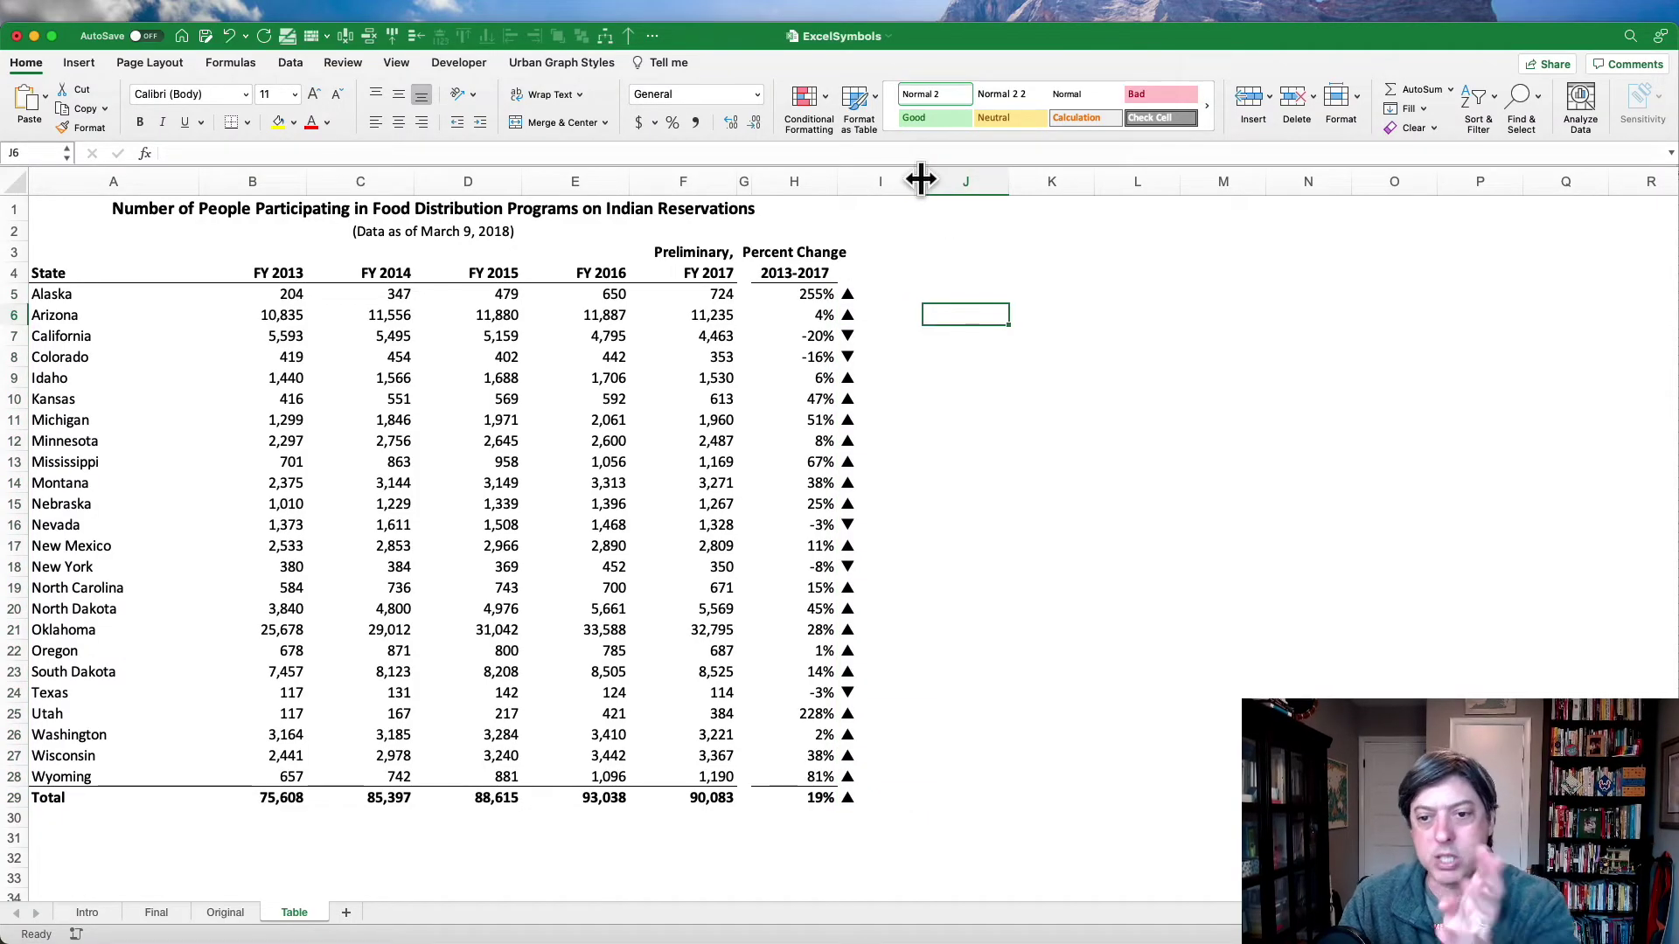
Step: Narrow column I and merge-center the 2013-2017 and Percent Change headings across H:I
{"action": "left_click_drag", "start_coordinate": [921, 178], "coordinate": [864, 179]}
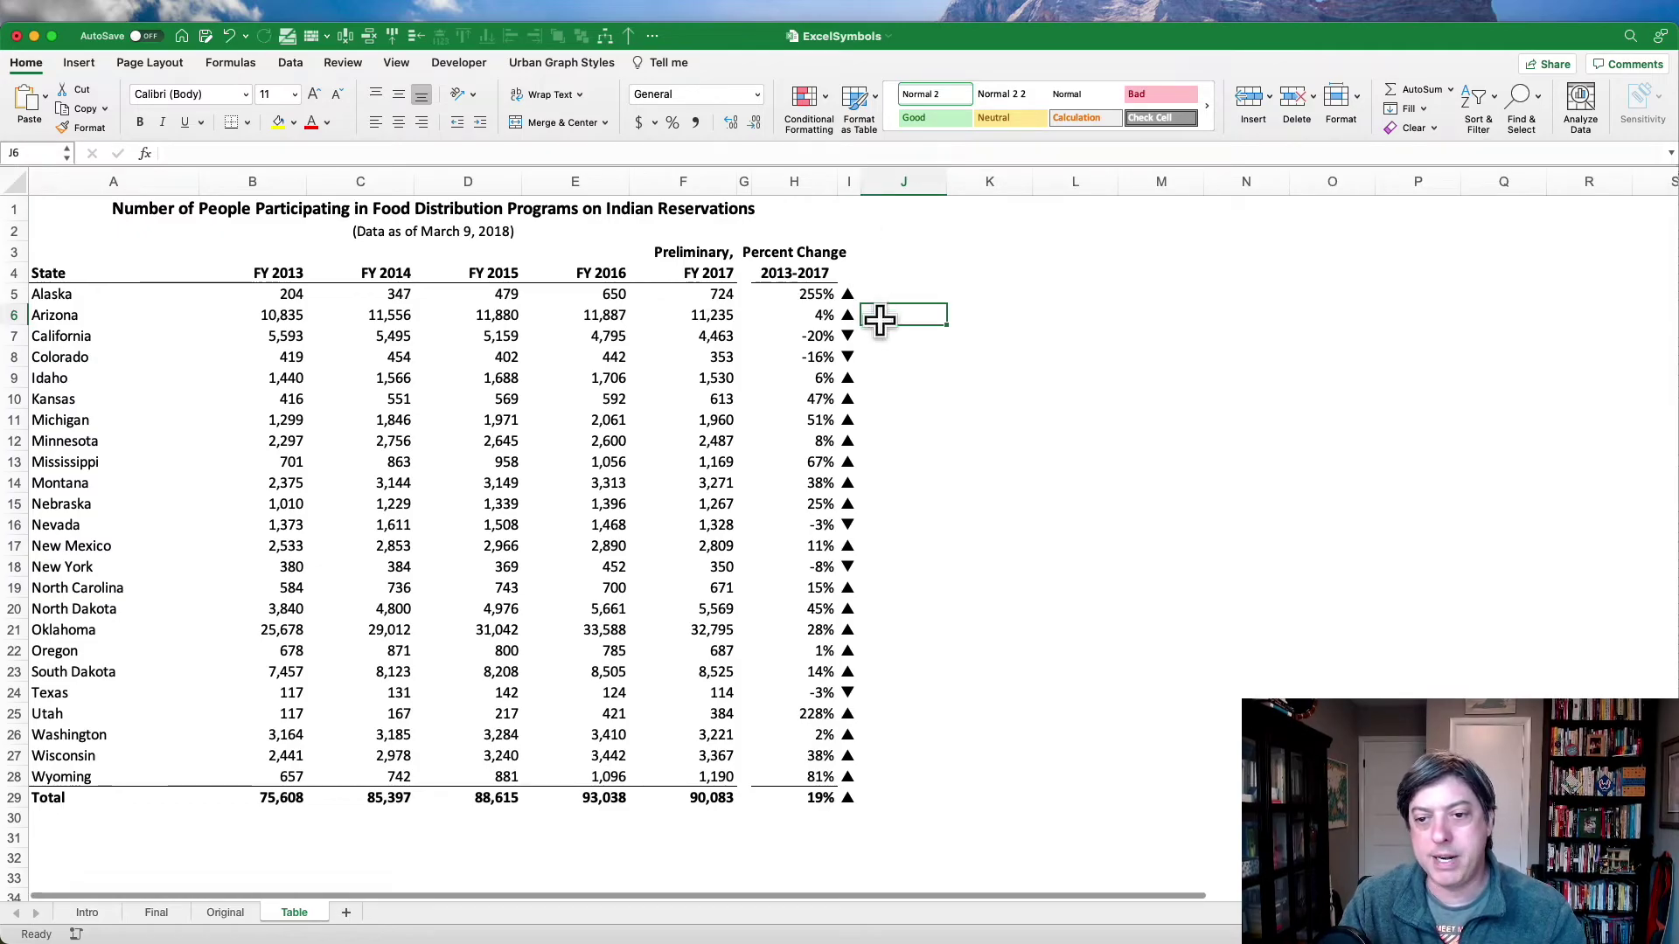
{"action": "left_click_drag", "start_coordinate": [806, 278], "coordinate": [850, 273]}
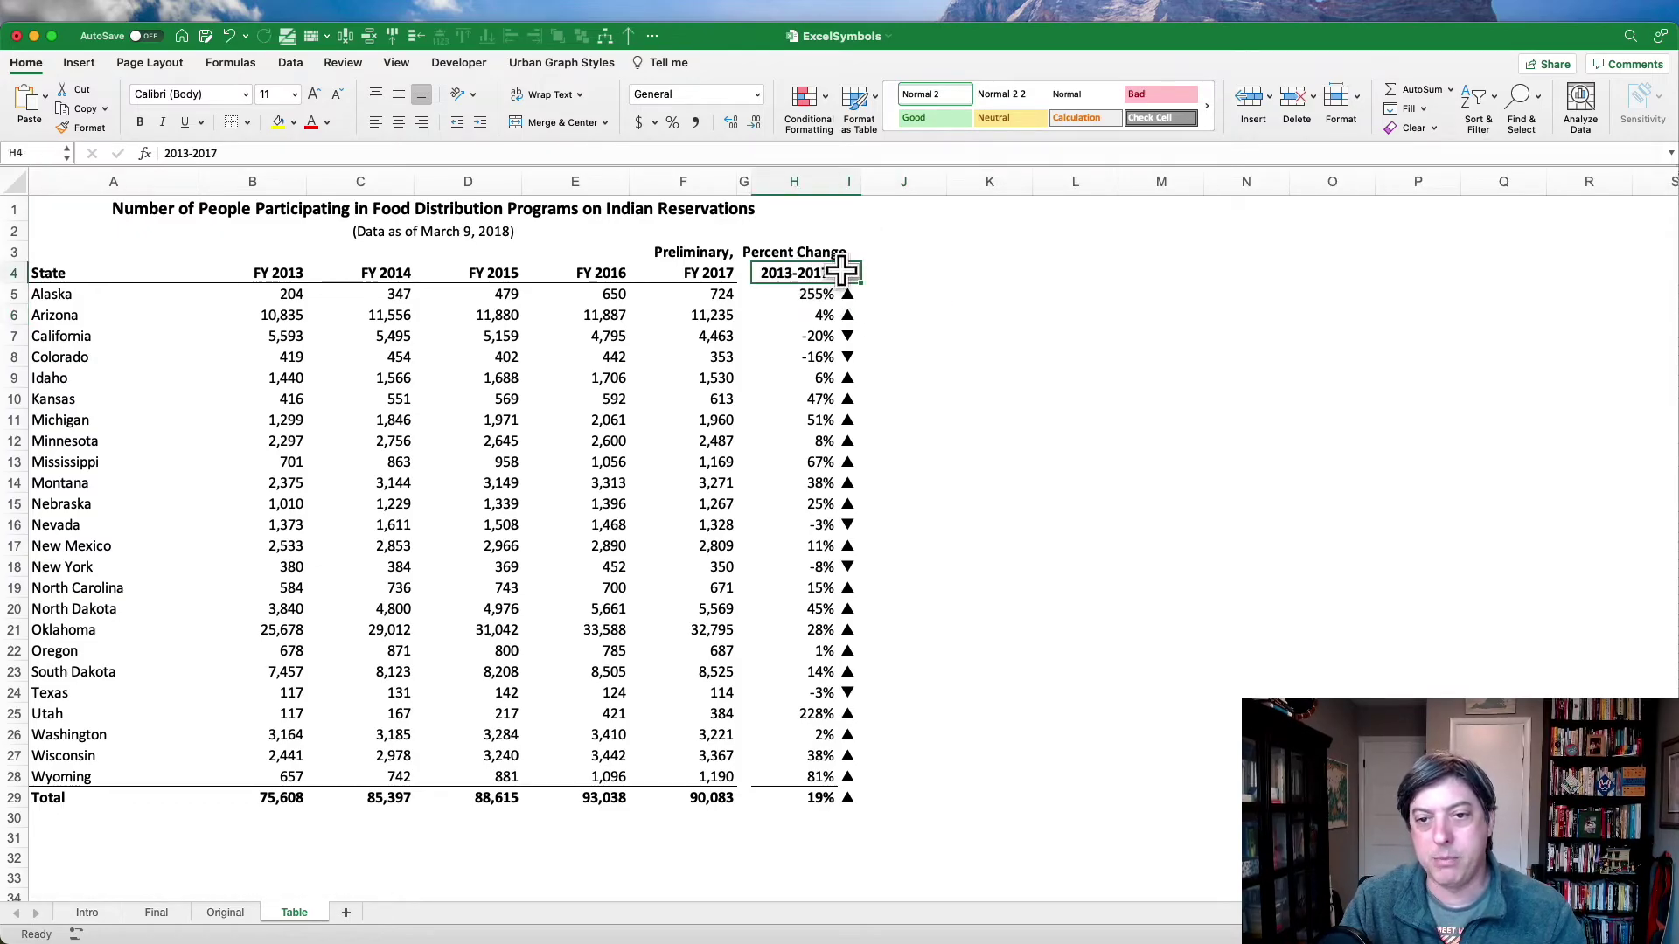
{"action": "left_click", "coordinate": [530, 122]}
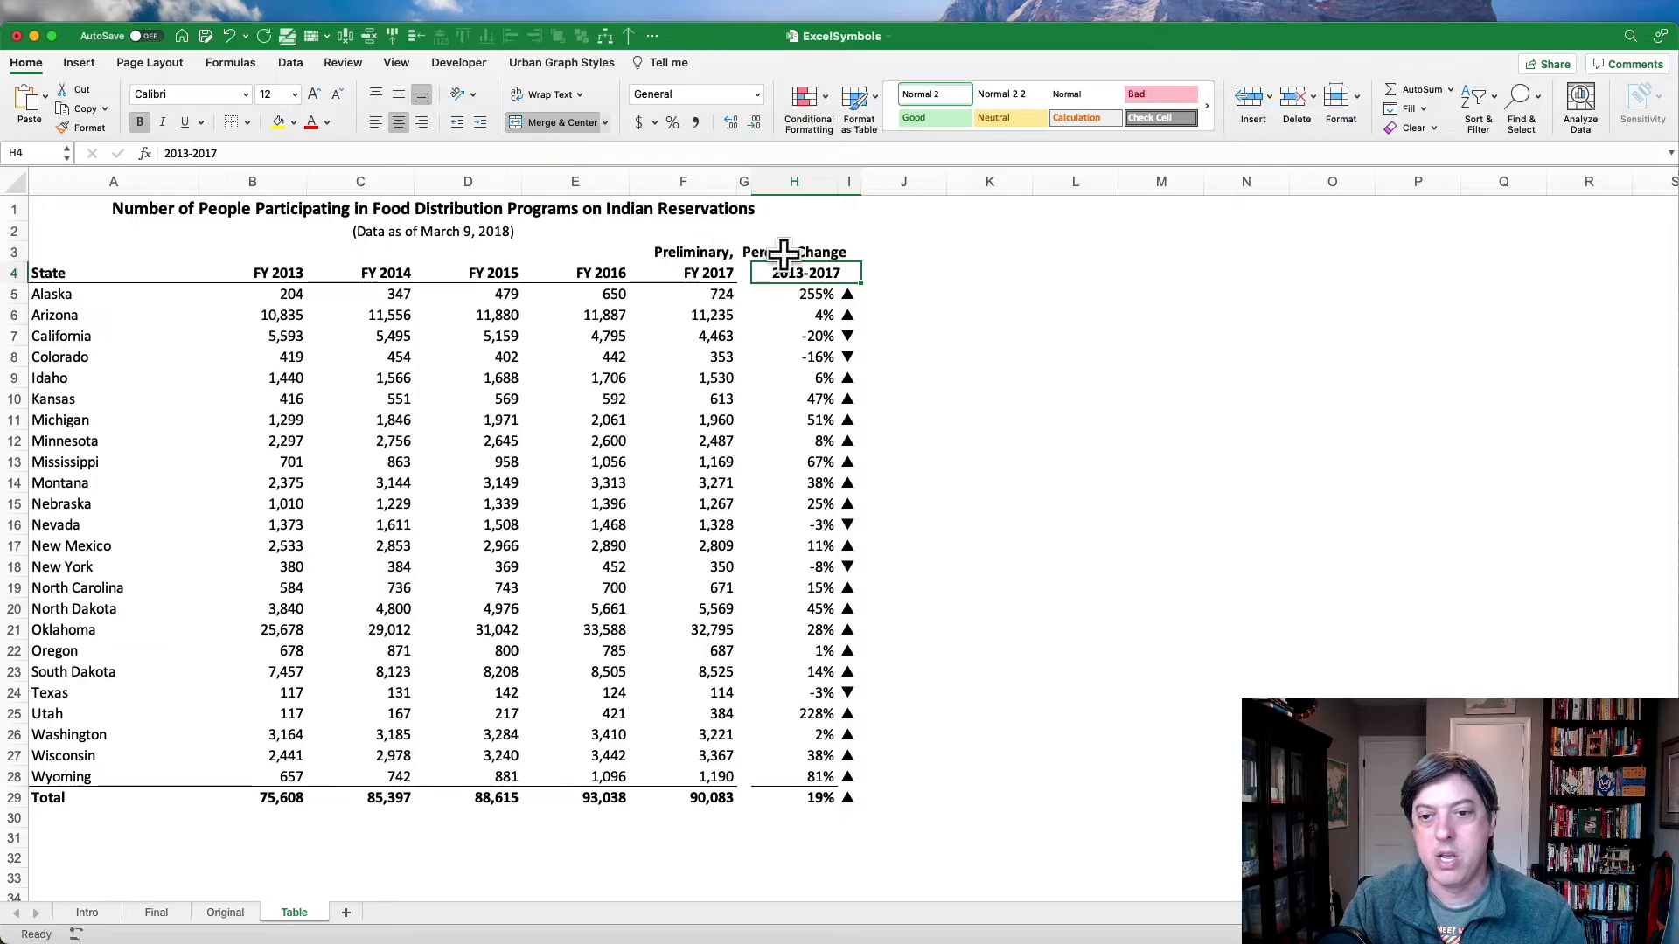
{"action": "left_click_drag", "start_coordinate": [792, 252], "coordinate": [839, 251]}
{"action": "left_click", "coordinate": [565, 120]}
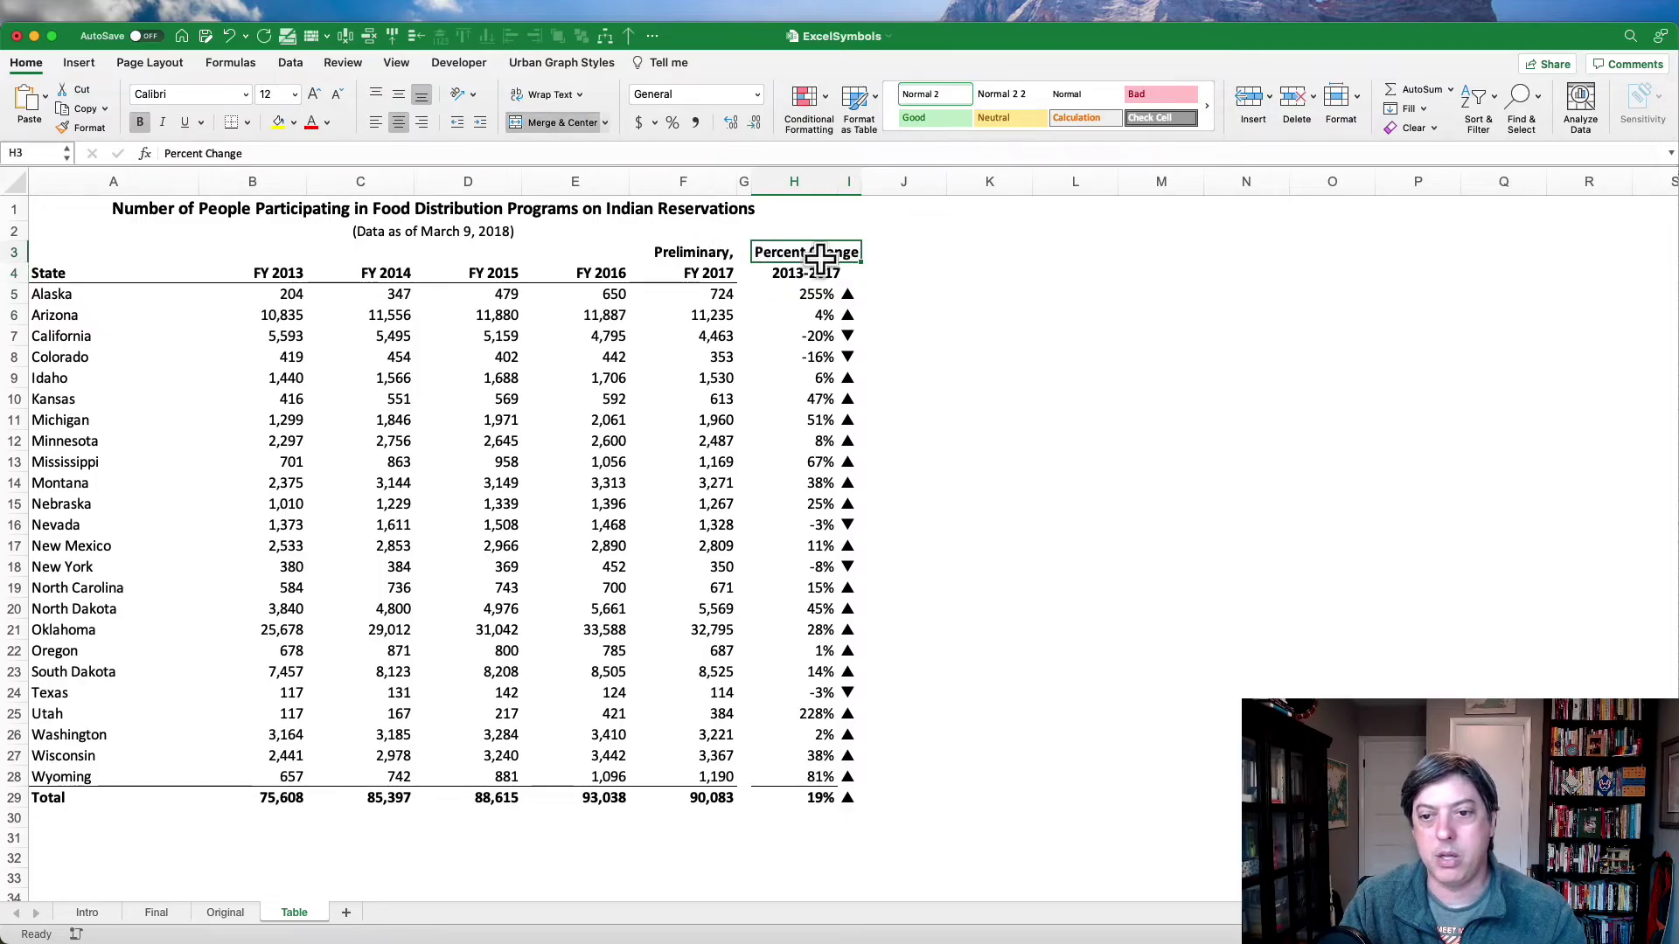
Step: Review the merged headings and the IF formula behind the triangle in I28
{"action": "left_click", "coordinate": [814, 272]}
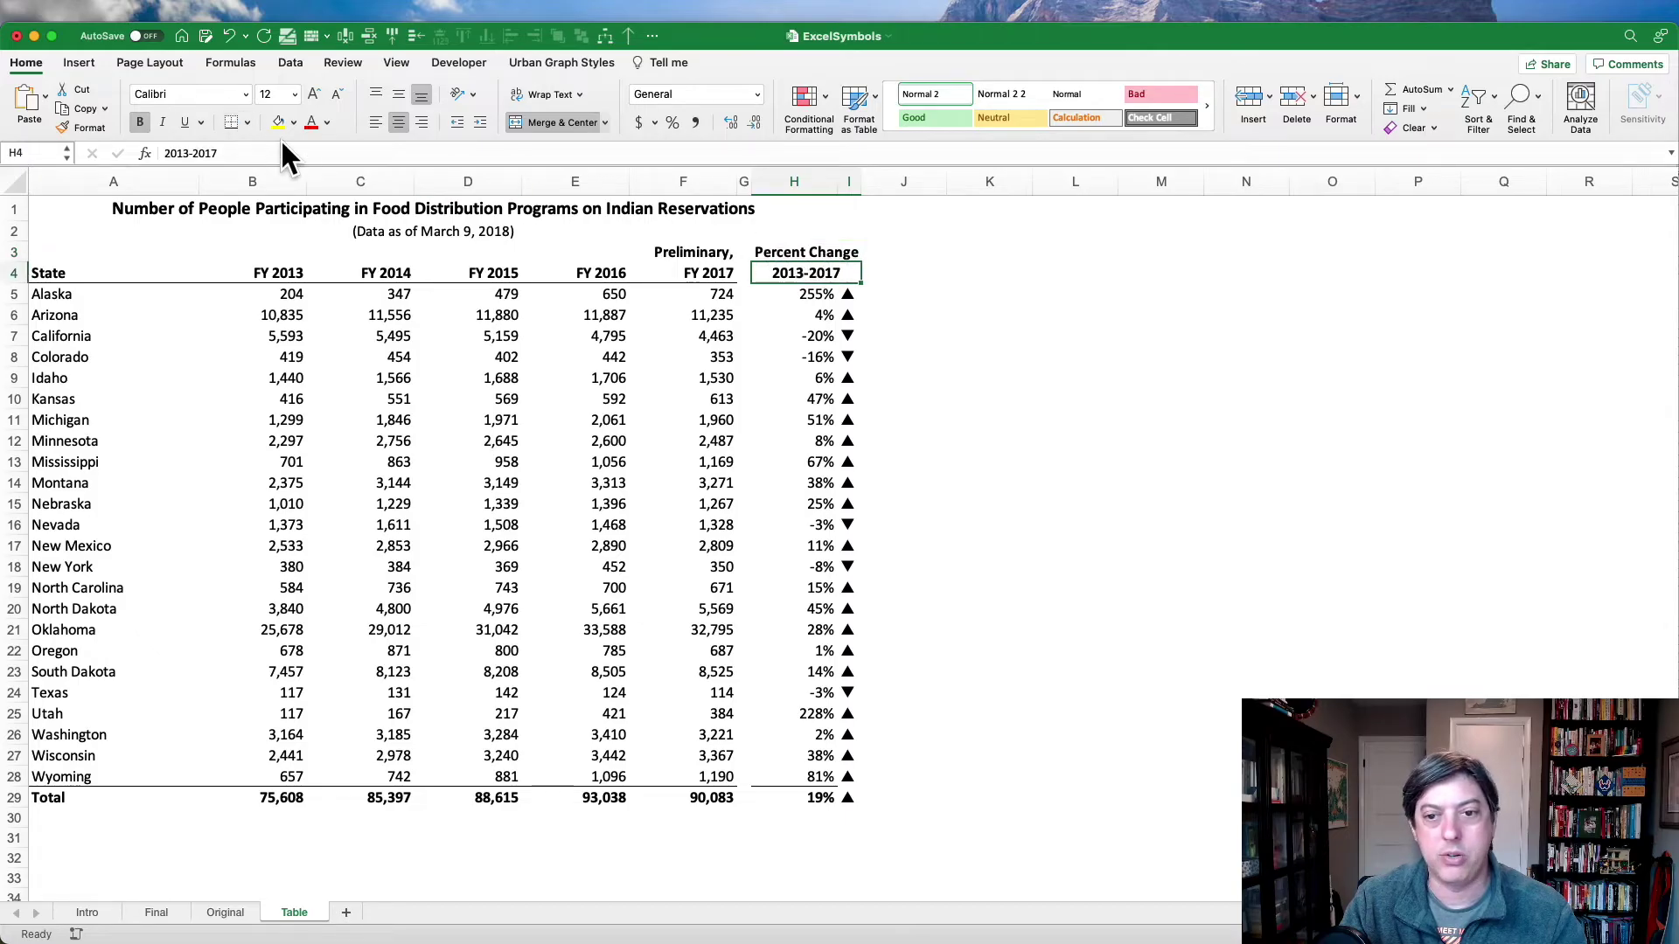
{"action": "left_click", "coordinate": [909, 273]}
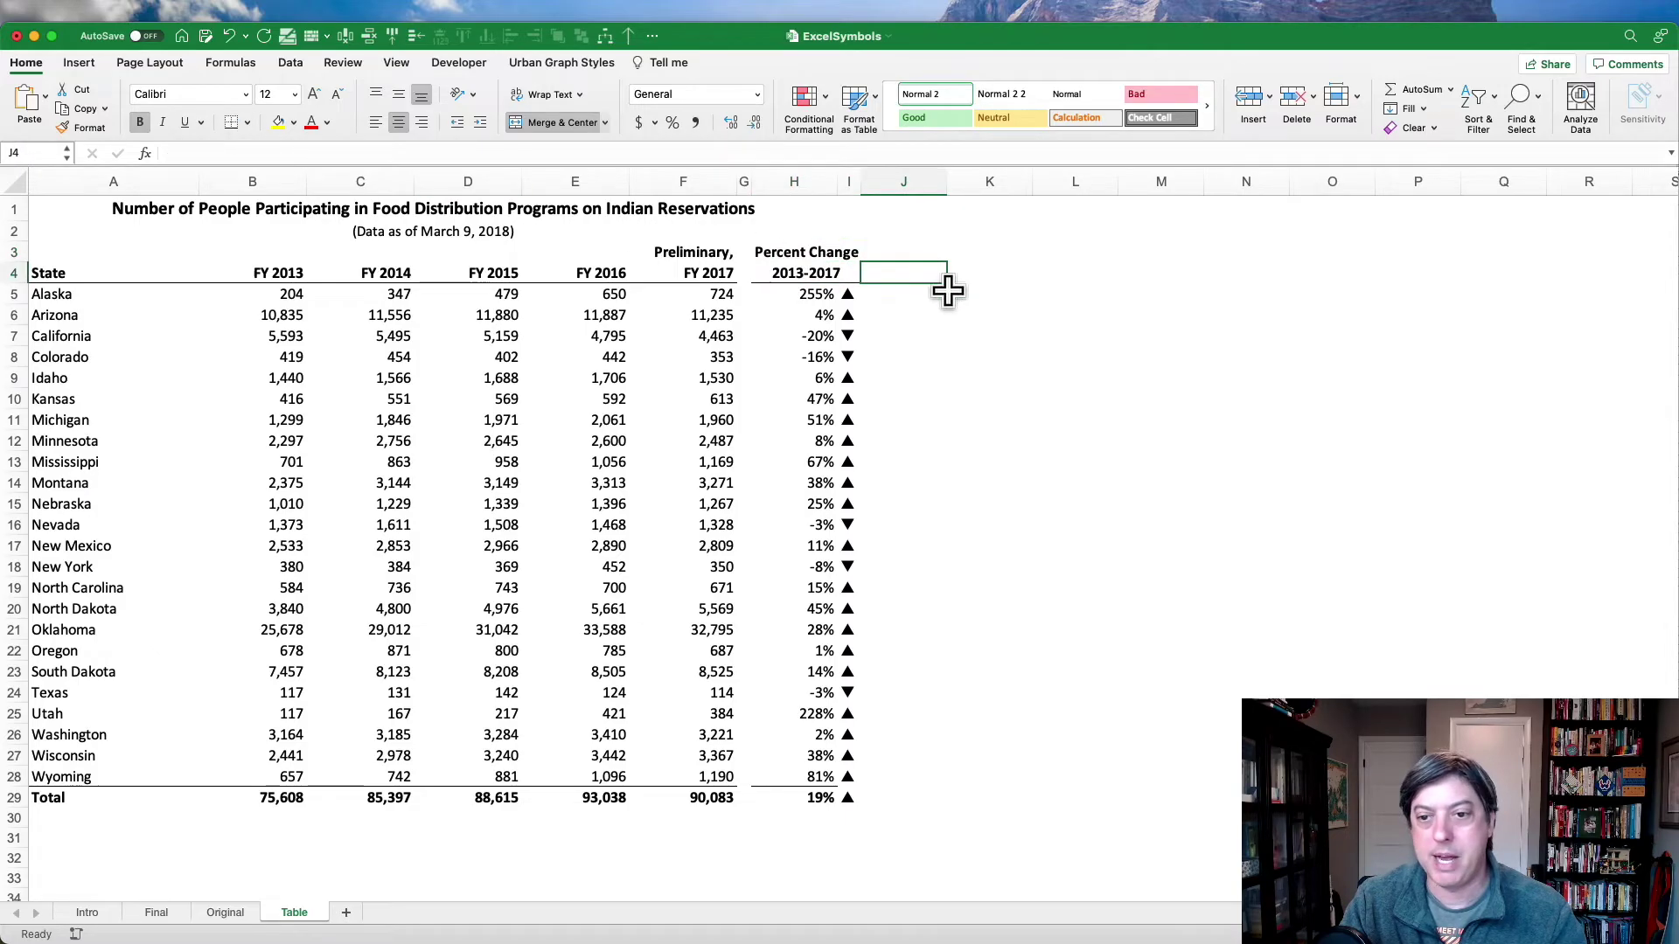
{"action": "left_click", "coordinate": [849, 774]}
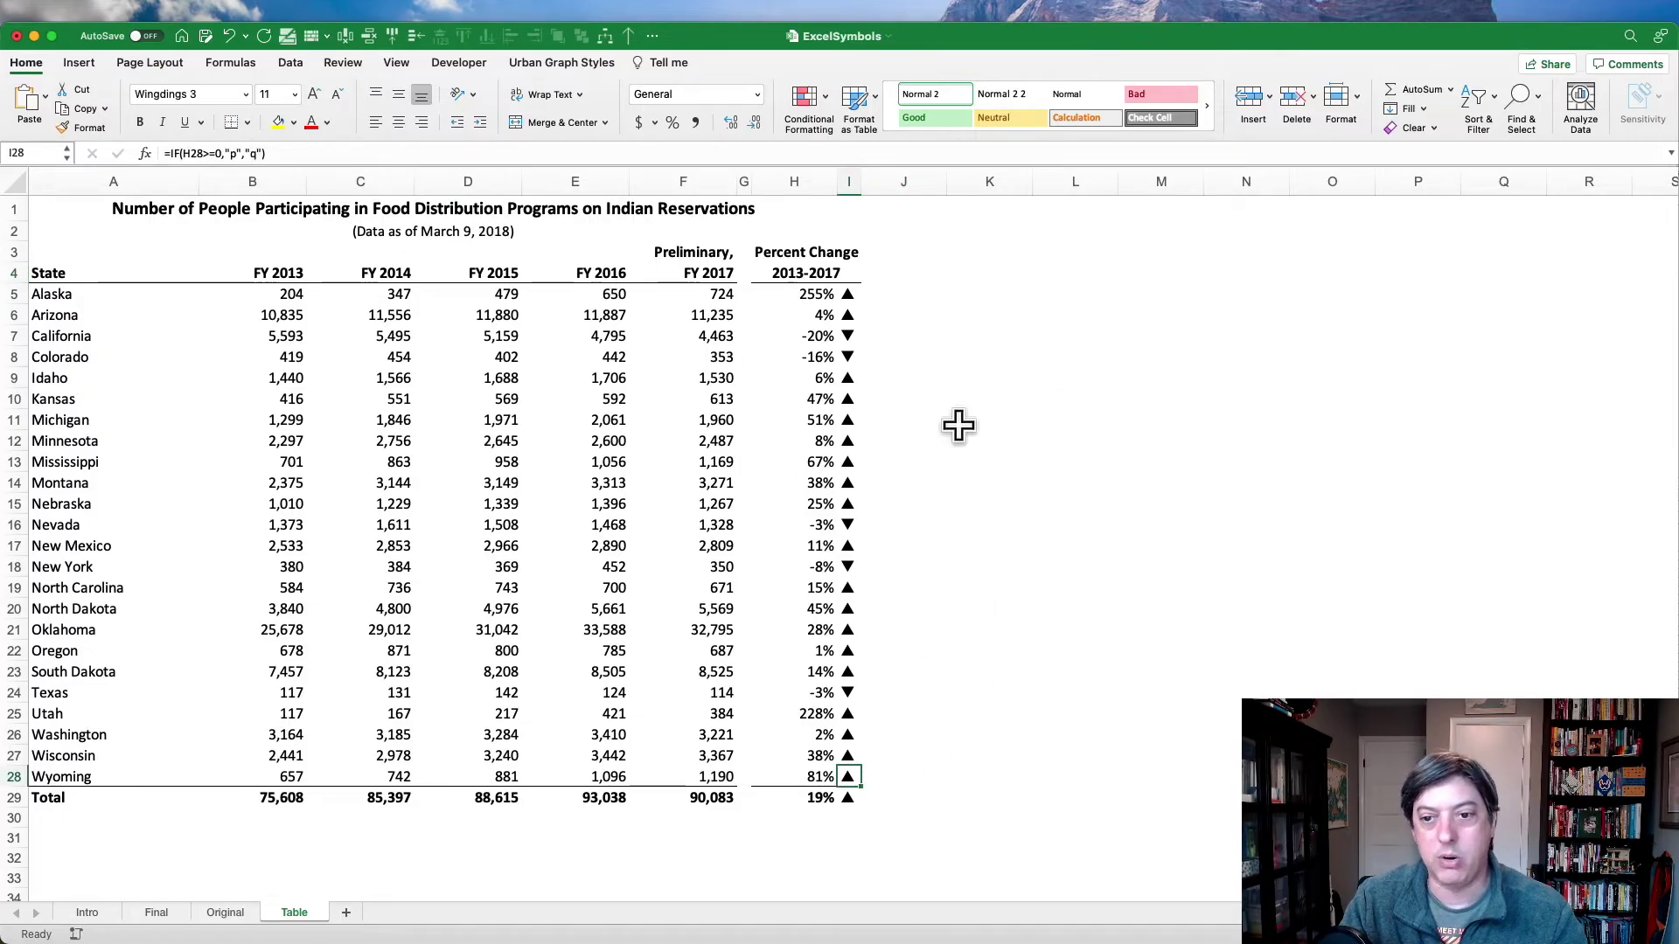
{"action": "left_click", "coordinate": [1087, 421]}
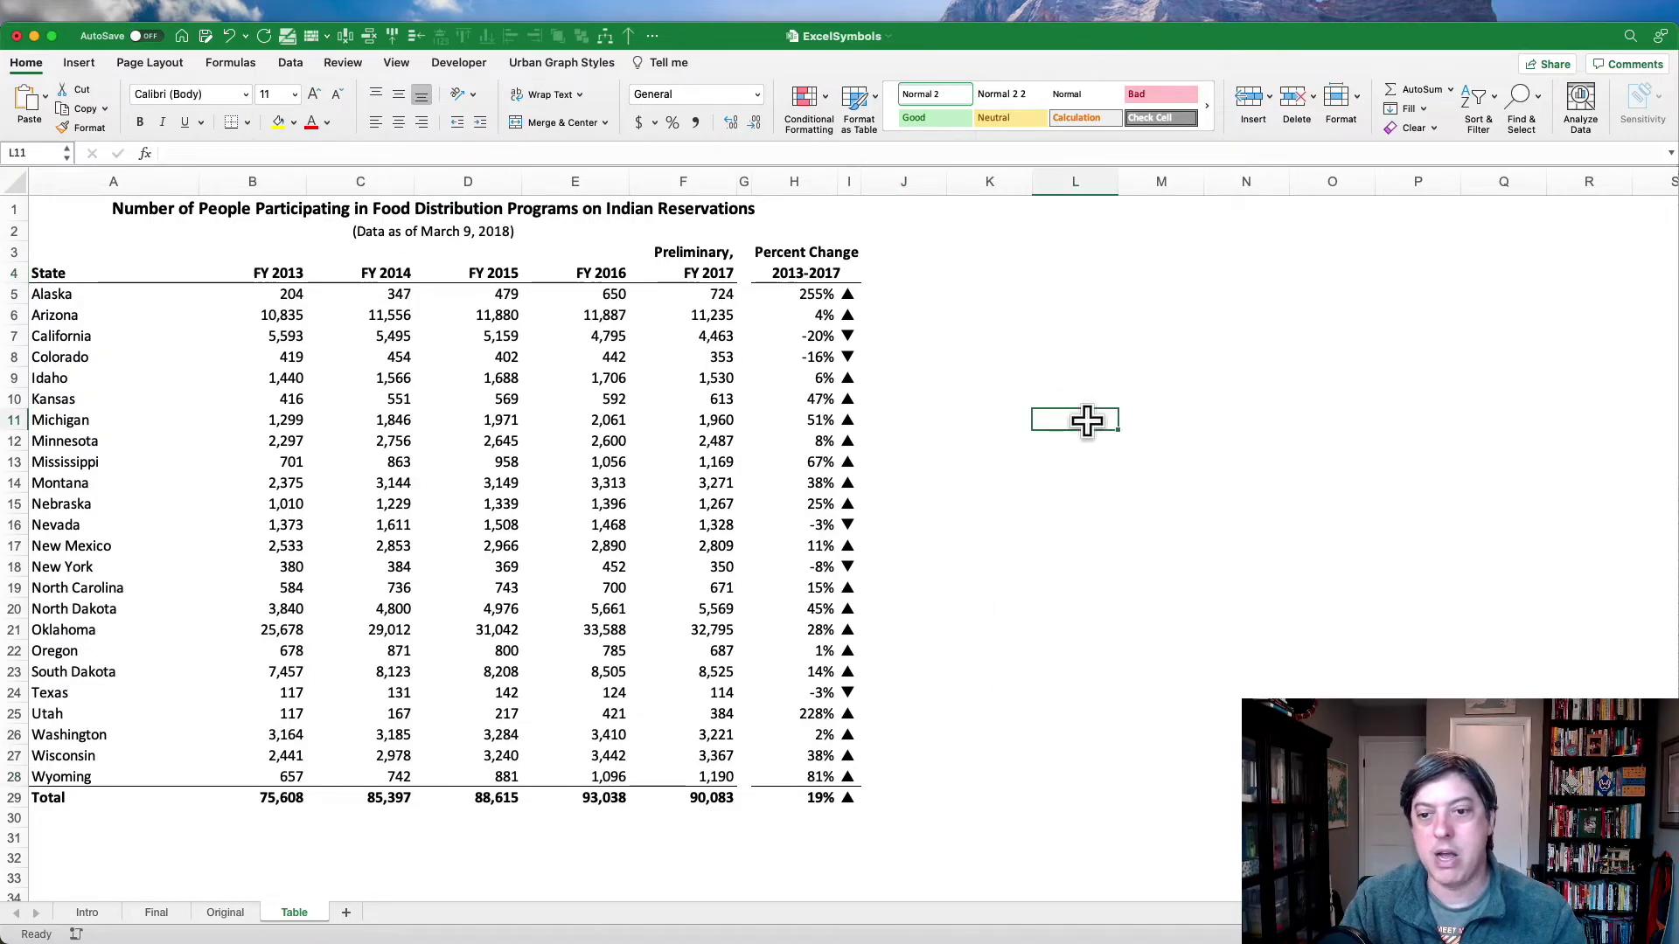
{"action": "left_click", "coordinate": [848, 294]}
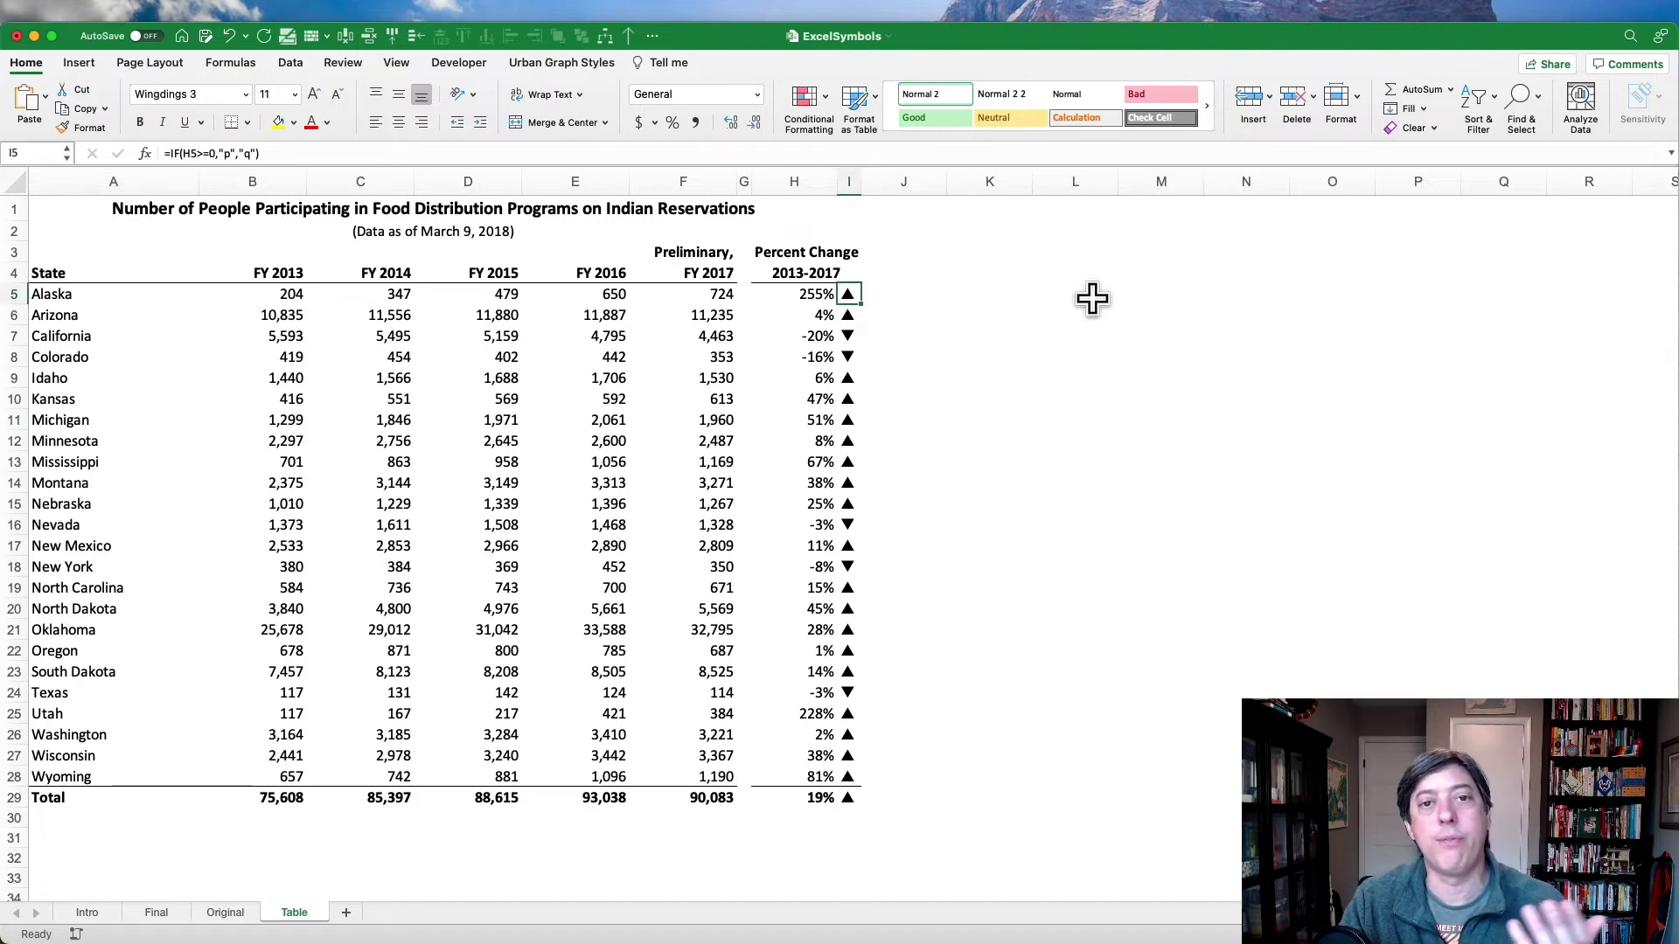
Step: Select I5:I29 and start an Equal To highlight rule matching the value p
{"action": "key", "text": "ctrl+shift+Down"}
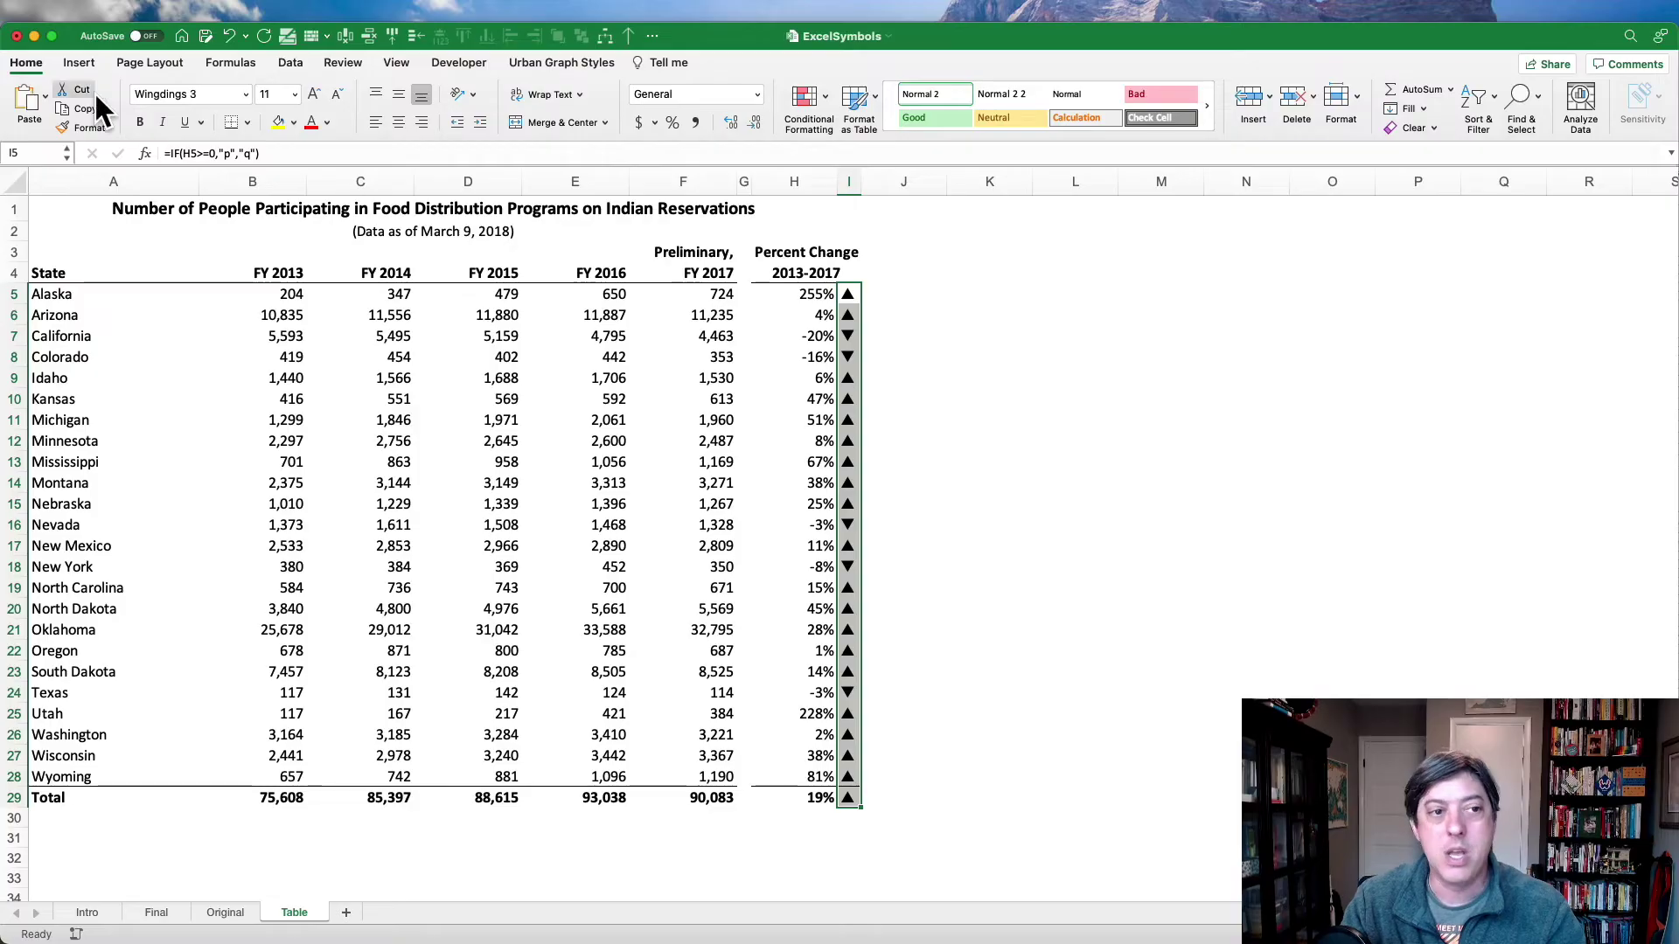
{"action": "left_click", "coordinate": [820, 97]}
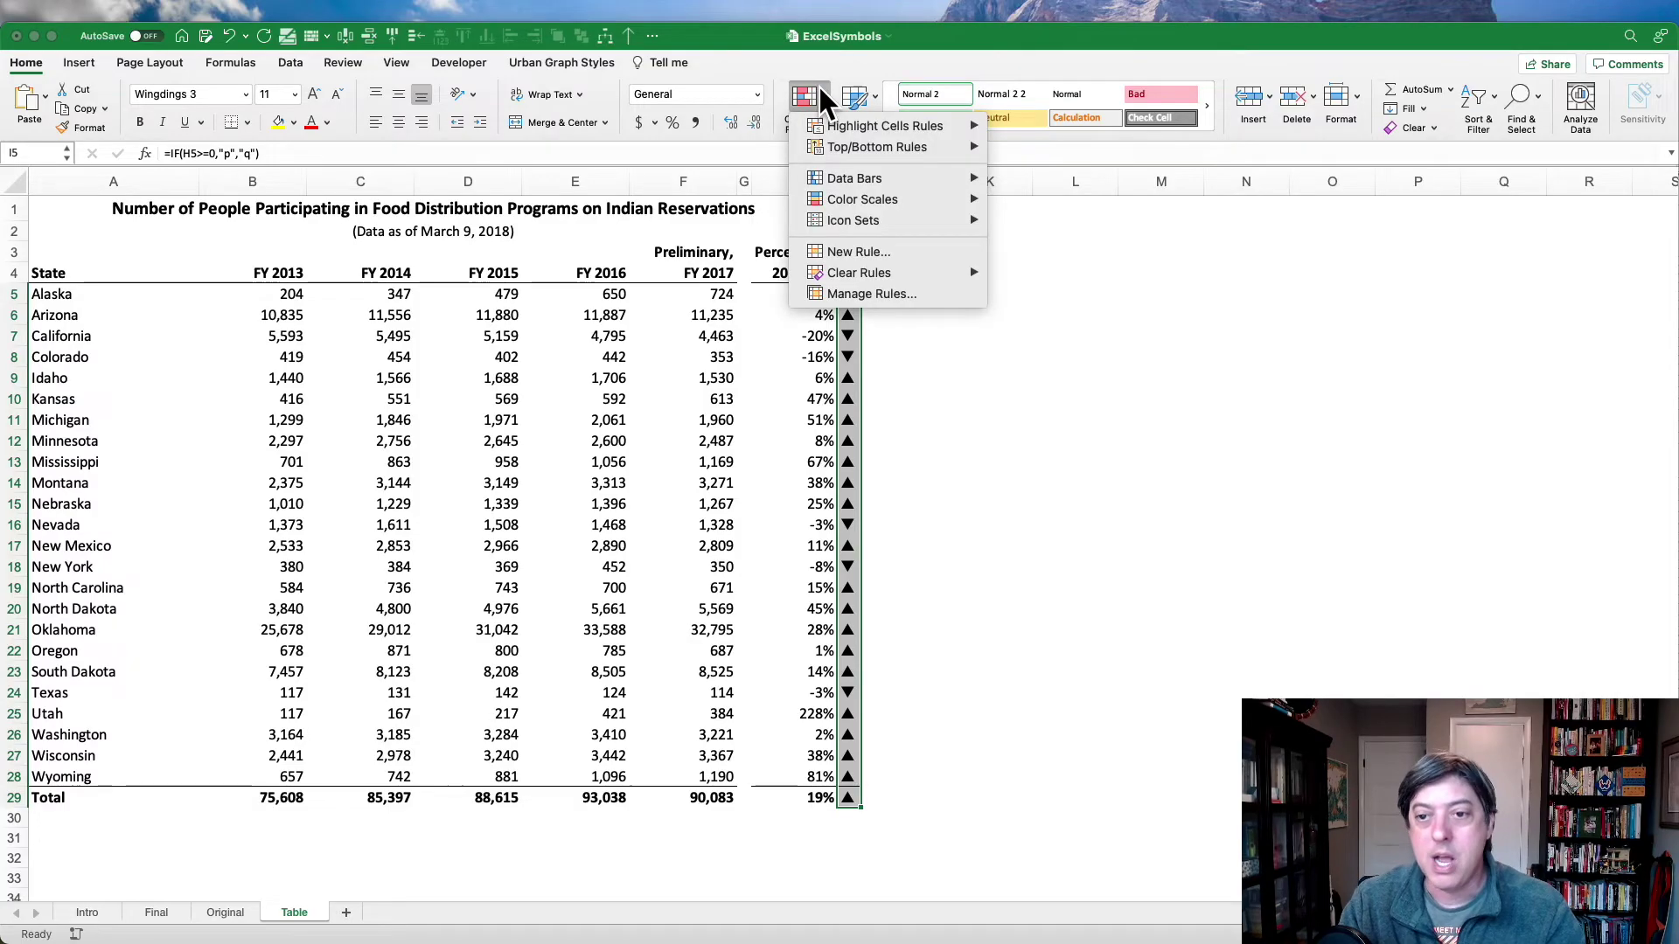
{"action": "mouse_move", "coordinate": [884, 126]}
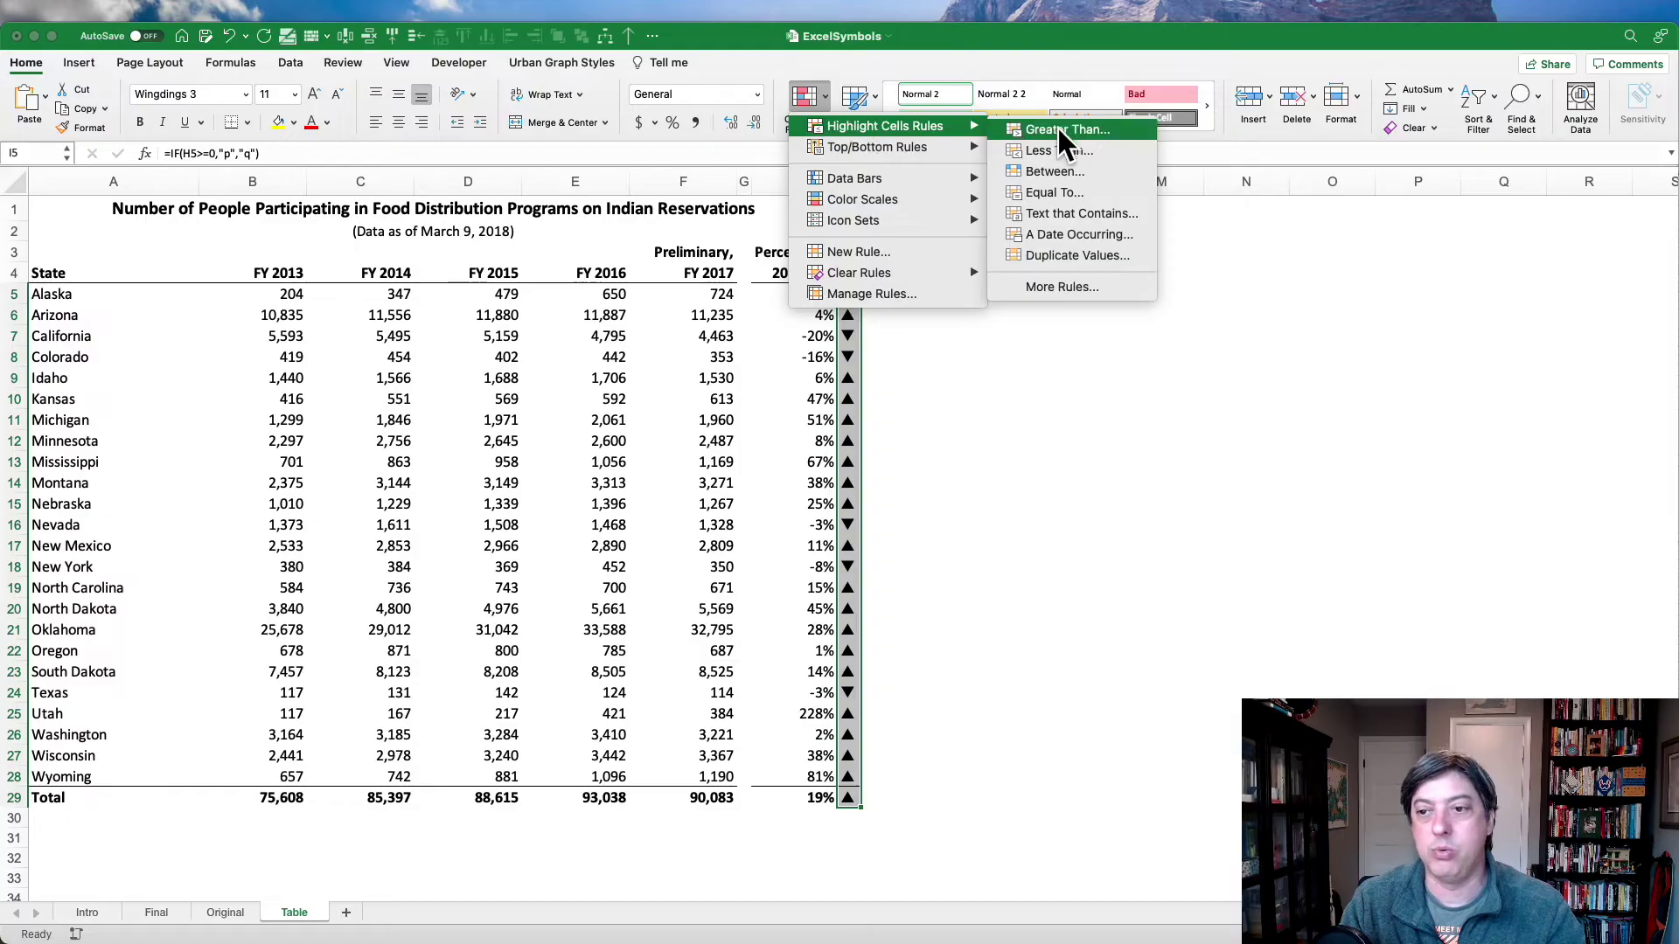
{"action": "left_click", "coordinate": [1105, 196]}
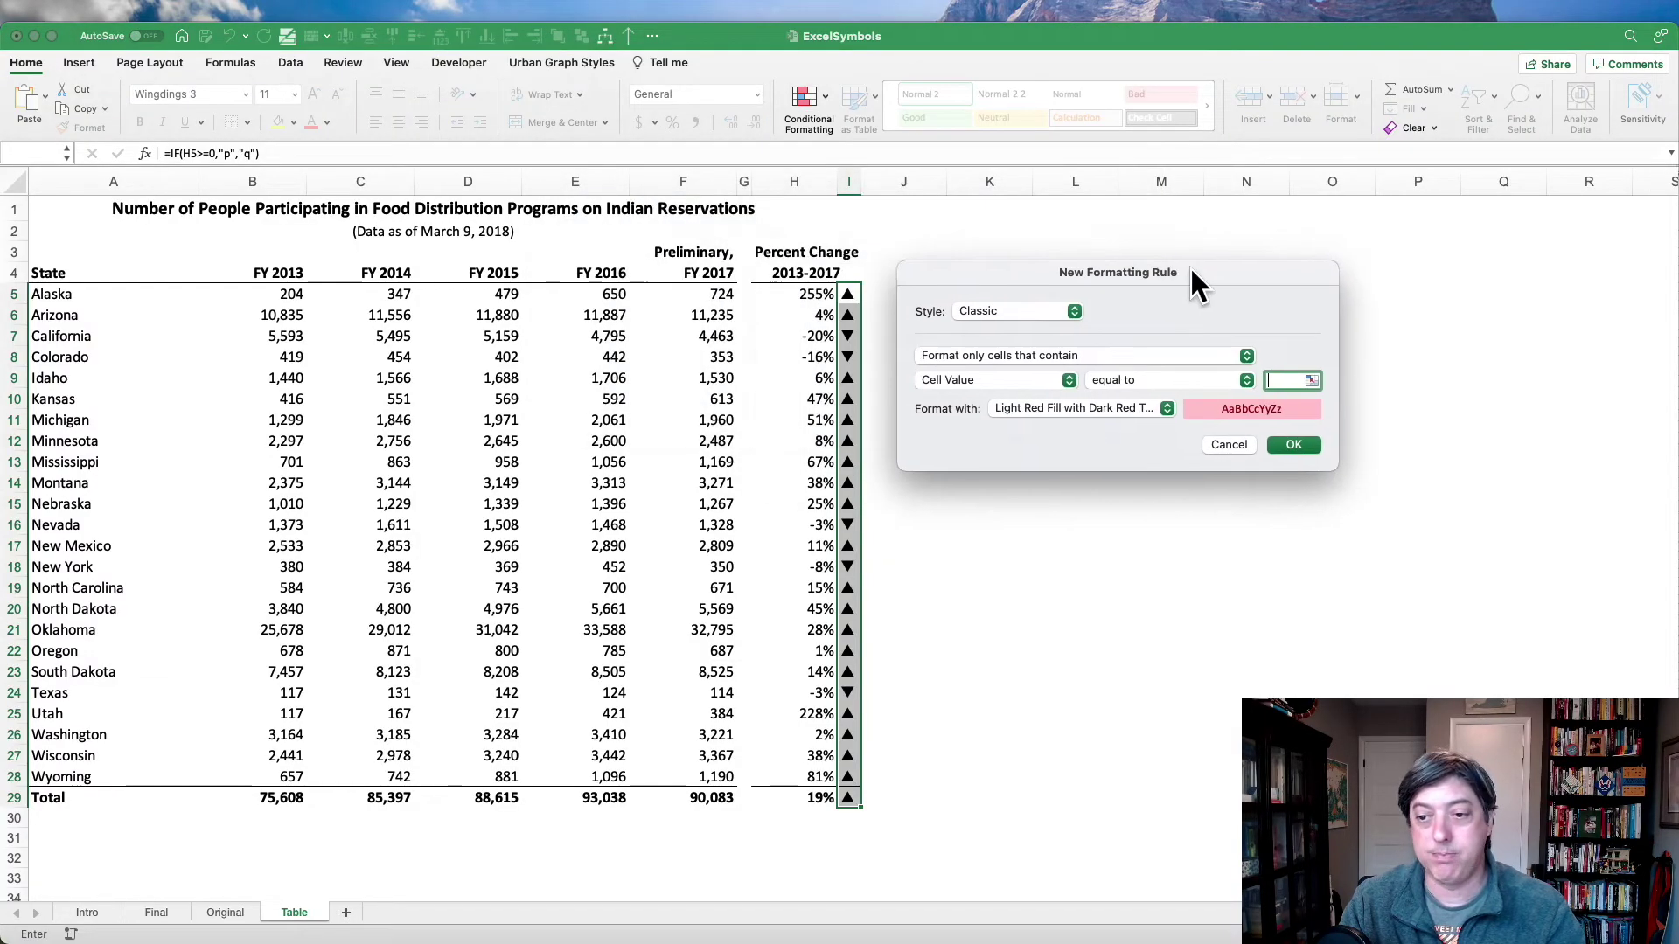
{"action": "left_click_drag", "start_coordinate": [1191, 271], "coordinate": [1228, 259]}
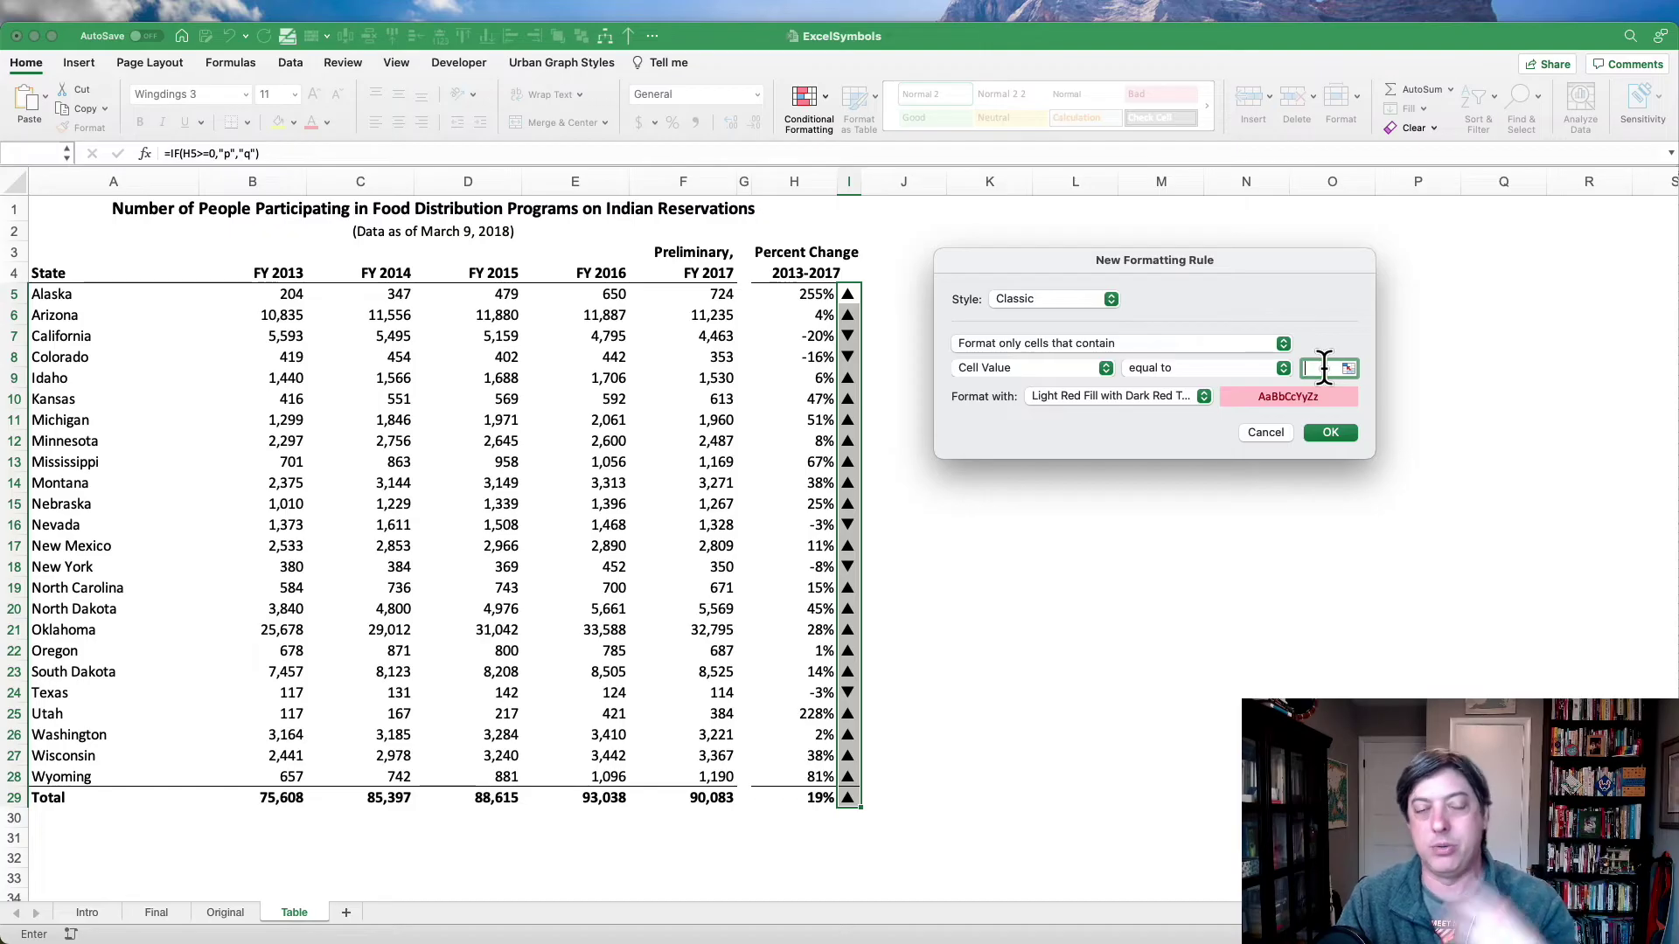
{"action": "type", "text": "p"}
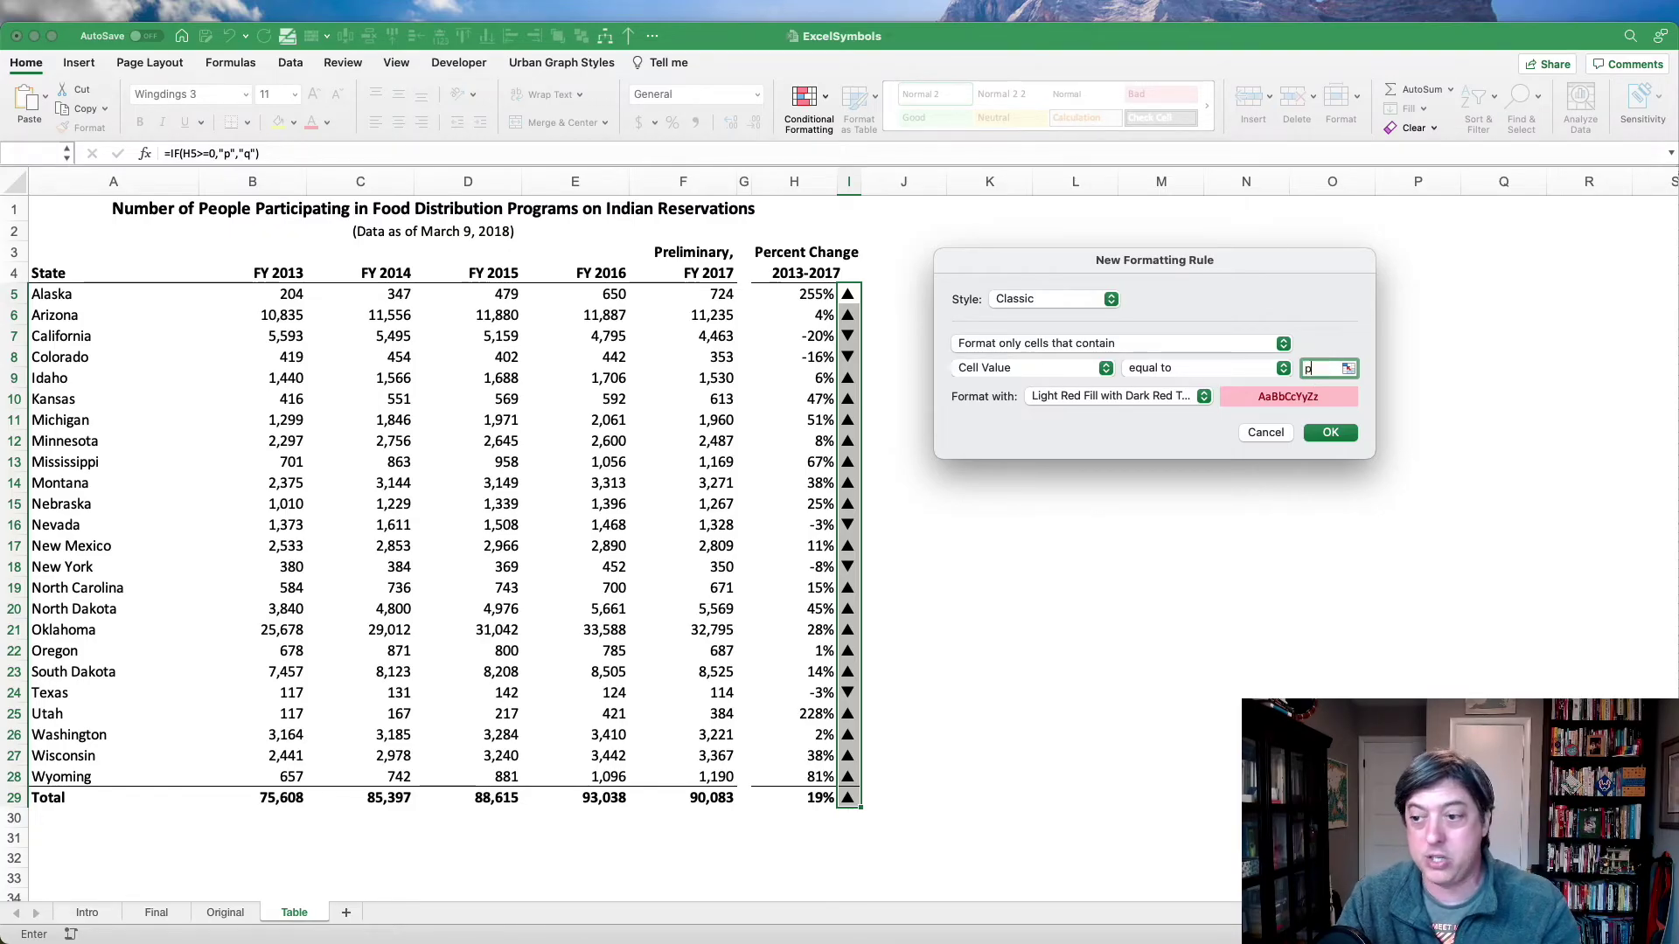
{"action": "left_click", "coordinate": [1126, 395]}
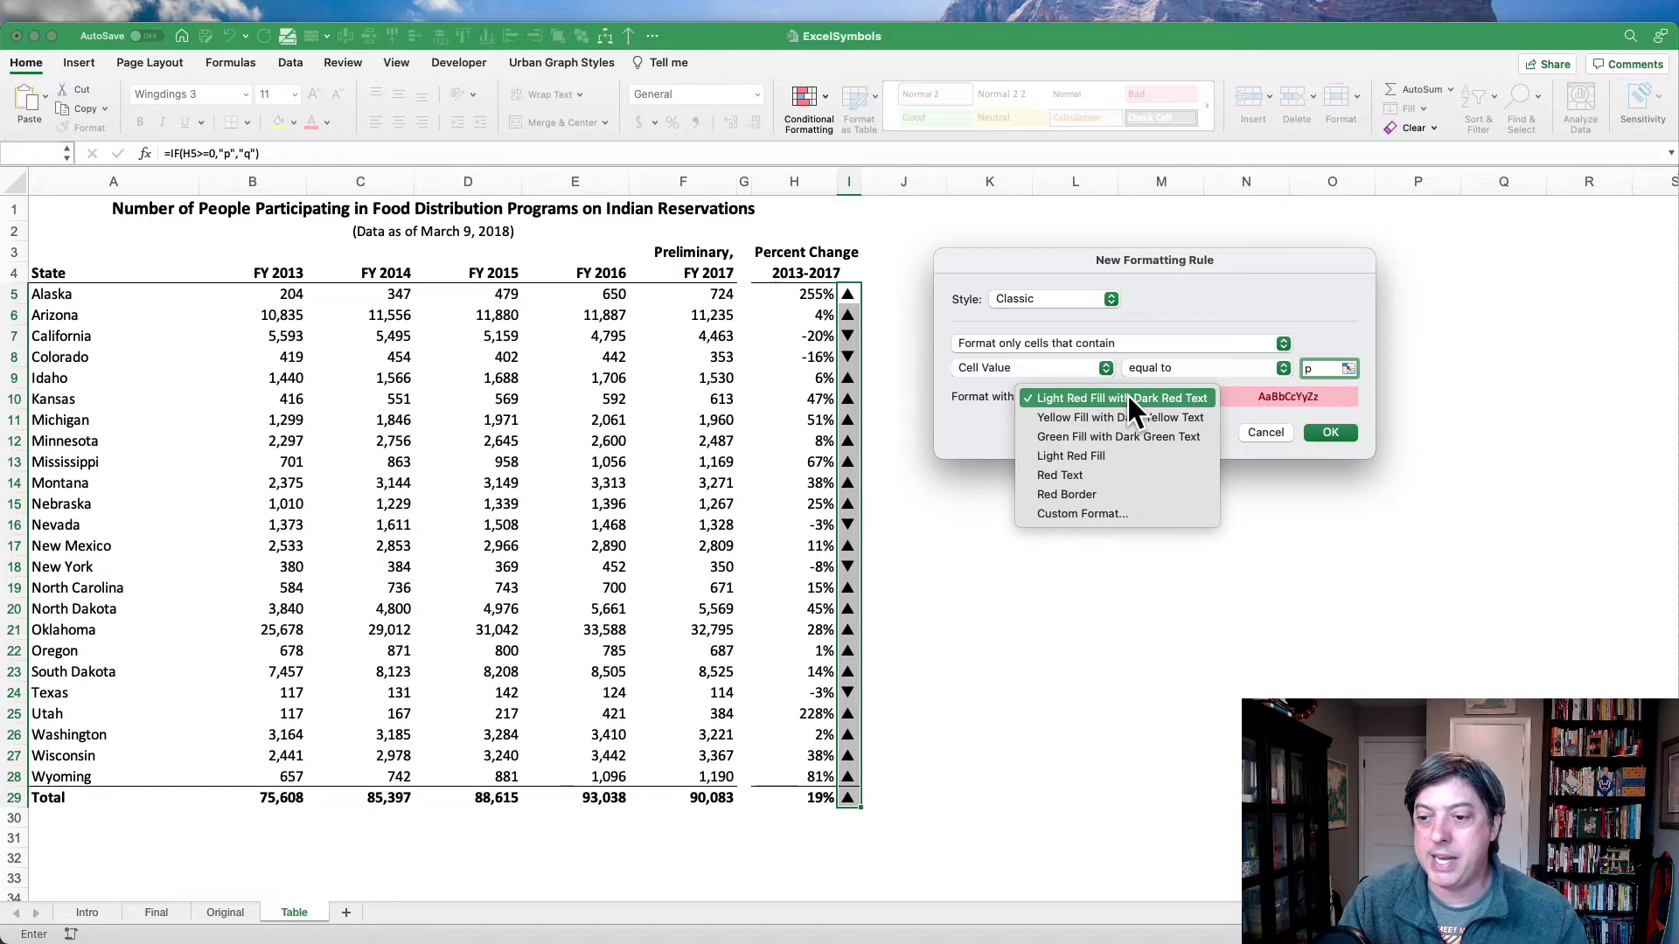
Step: Give the 'equal to p' rule a custom blue font colour and apply it
{"action": "left_click", "coordinate": [1061, 513]}
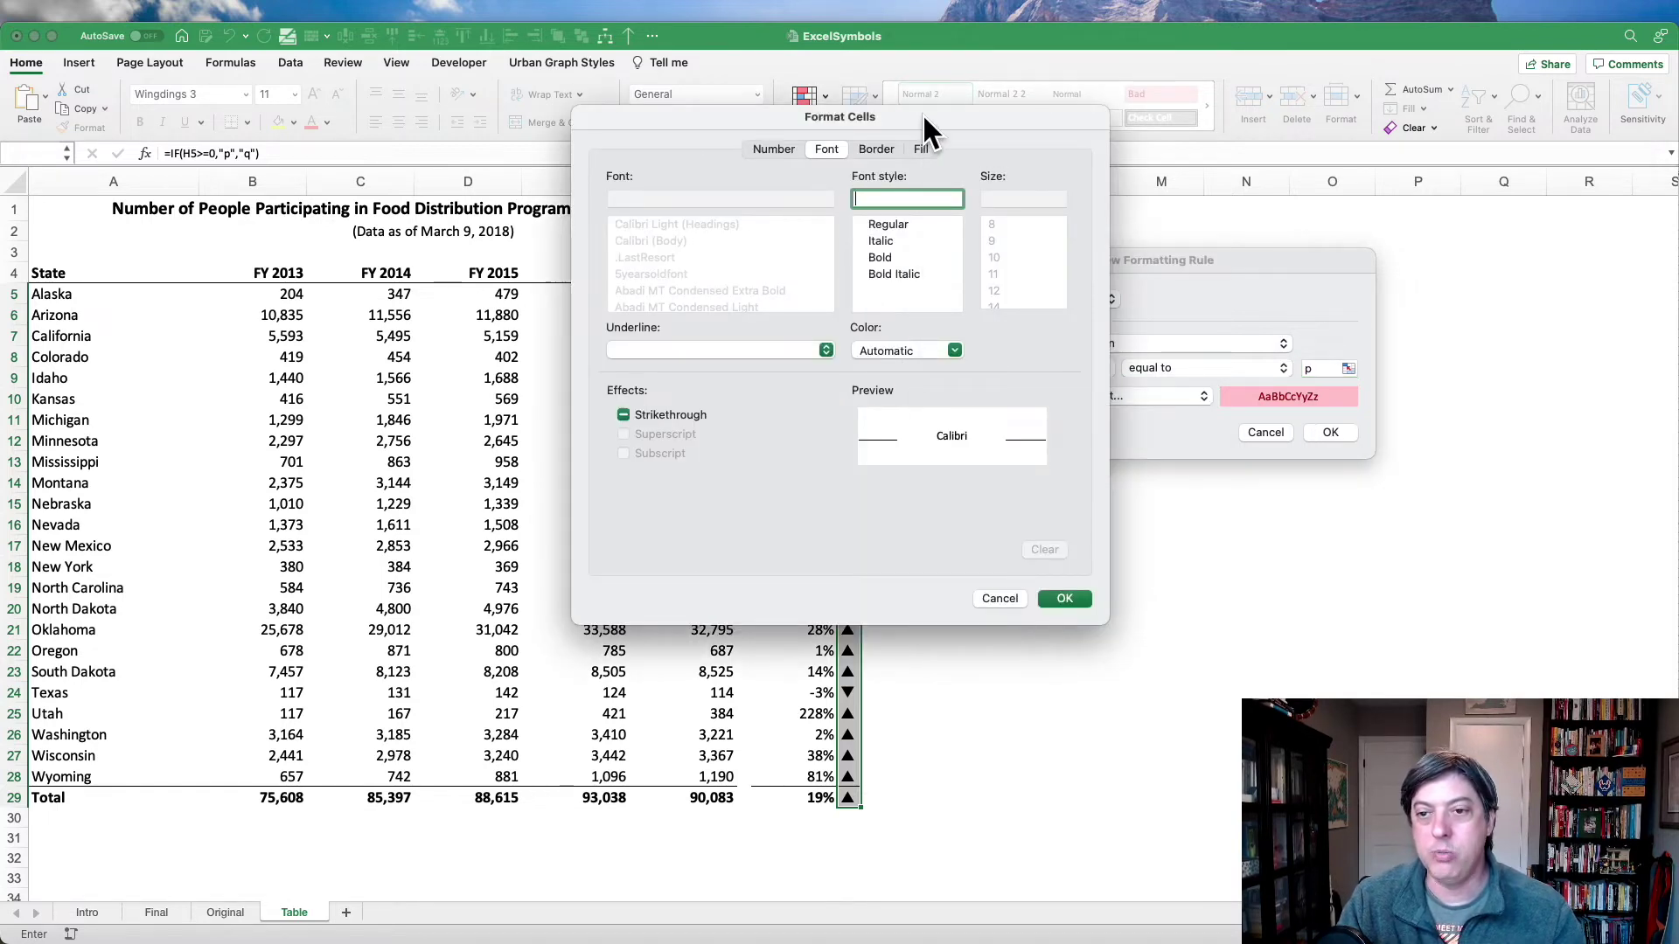
{"action": "left_click_drag", "start_coordinate": [922, 114], "coordinate": [529, 204]}
{"action": "left_click", "coordinate": [486, 242]}
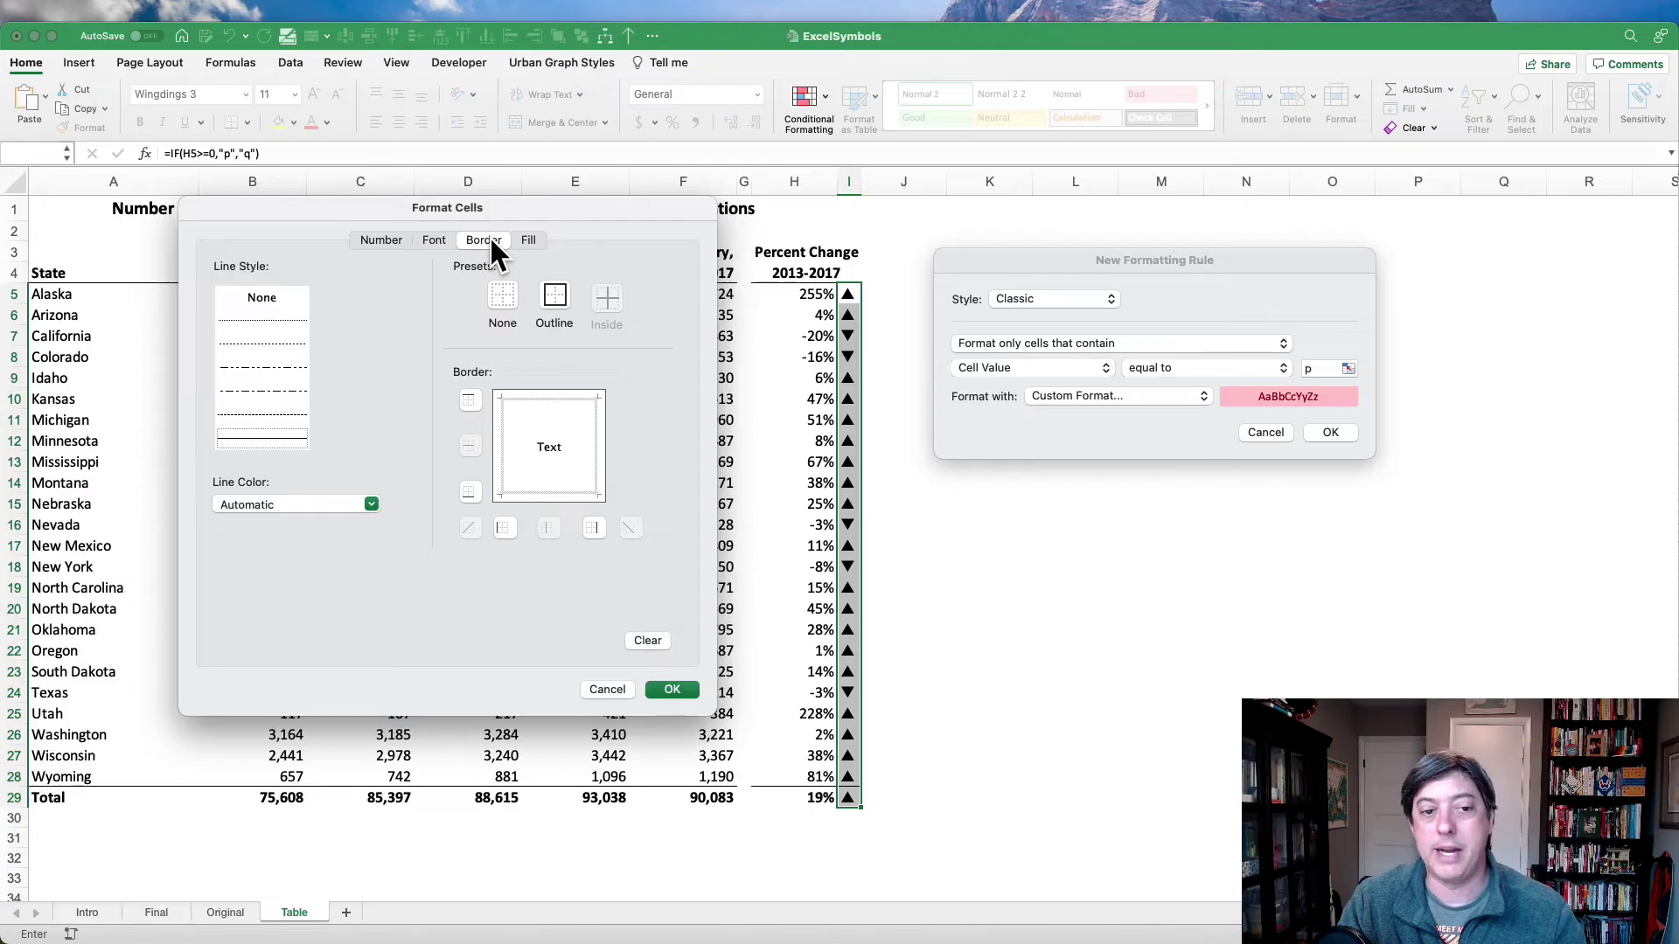
{"action": "left_click", "coordinate": [529, 240]}
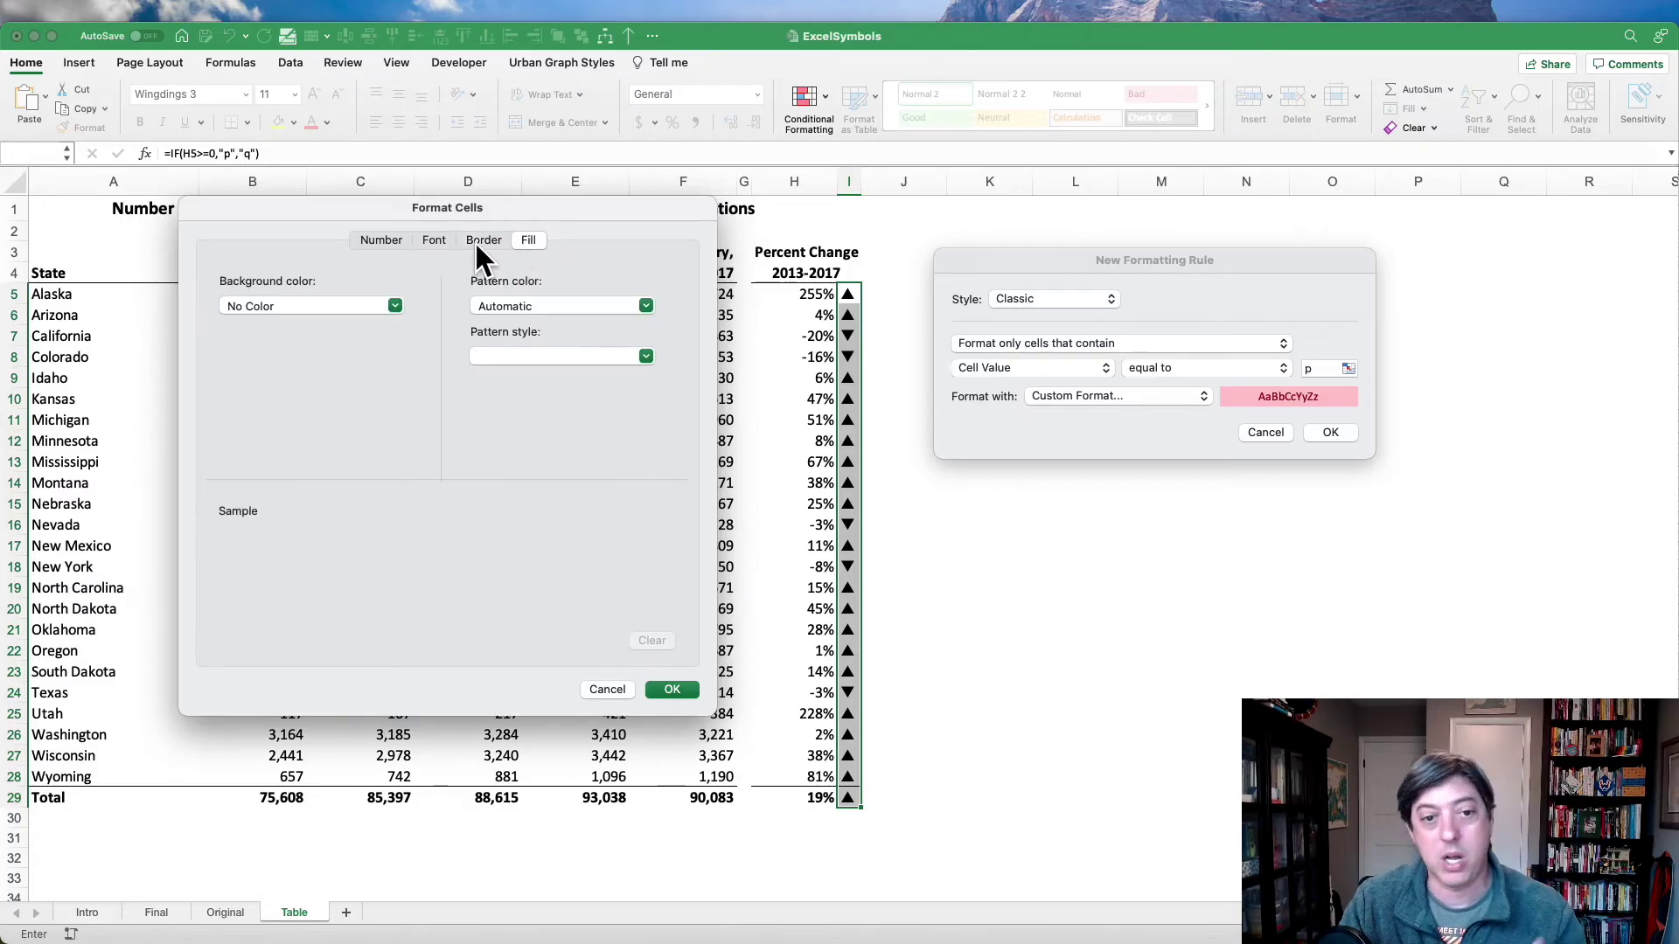
{"action": "left_click", "coordinate": [433, 240]}
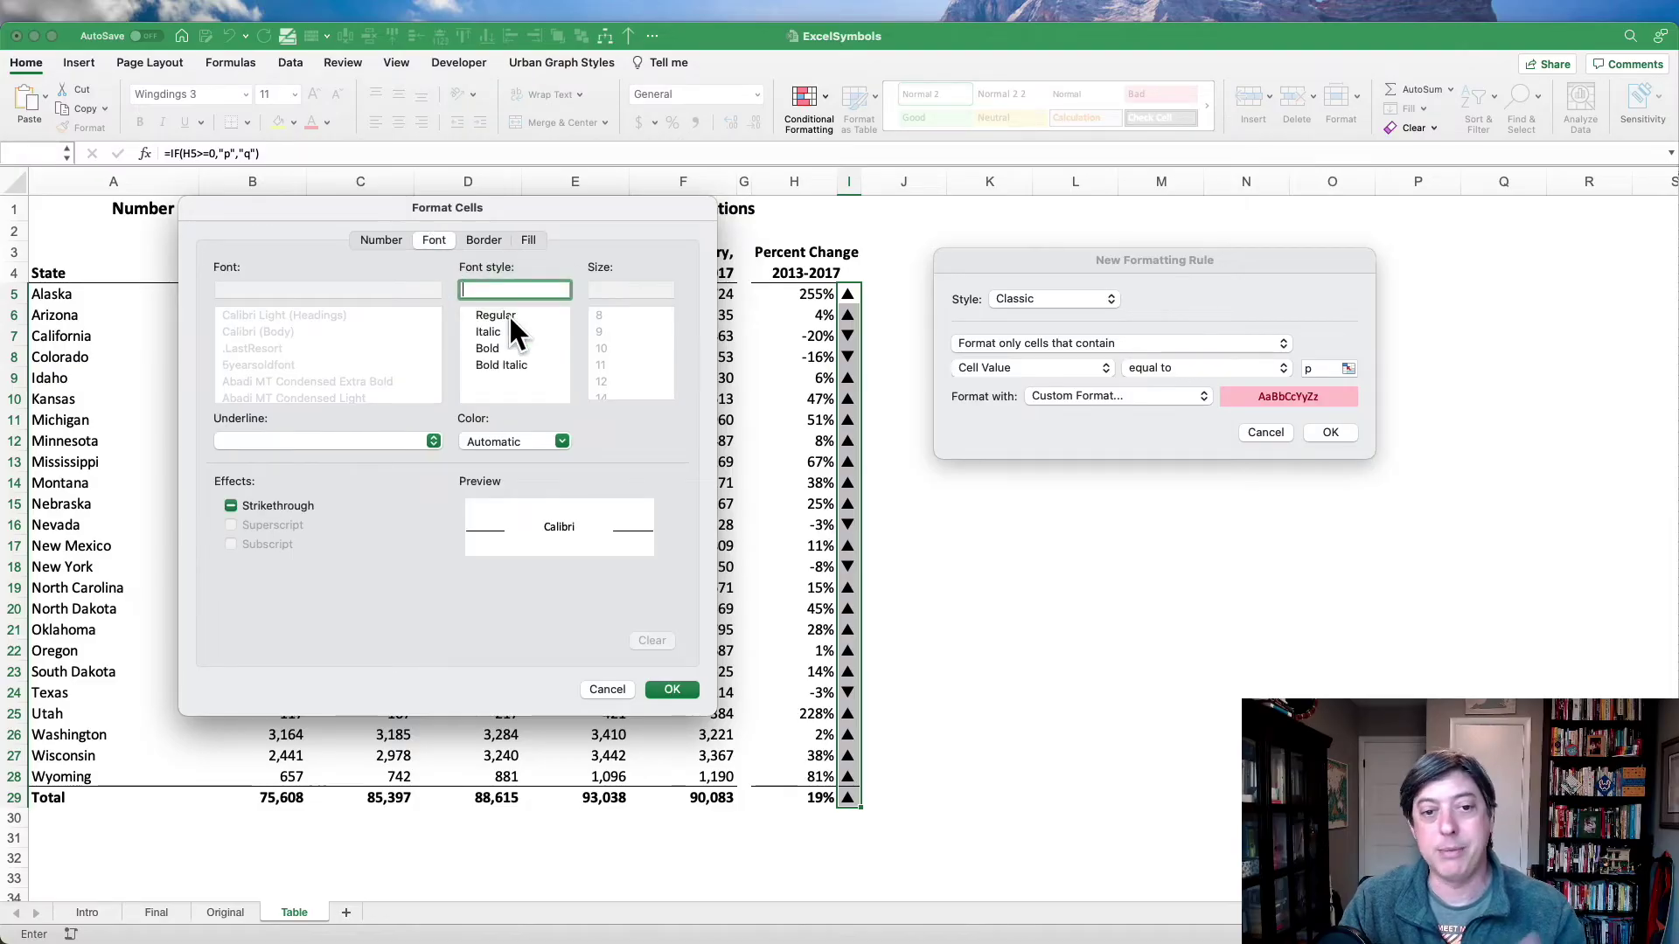
{"action": "left_click", "coordinate": [535, 440]}
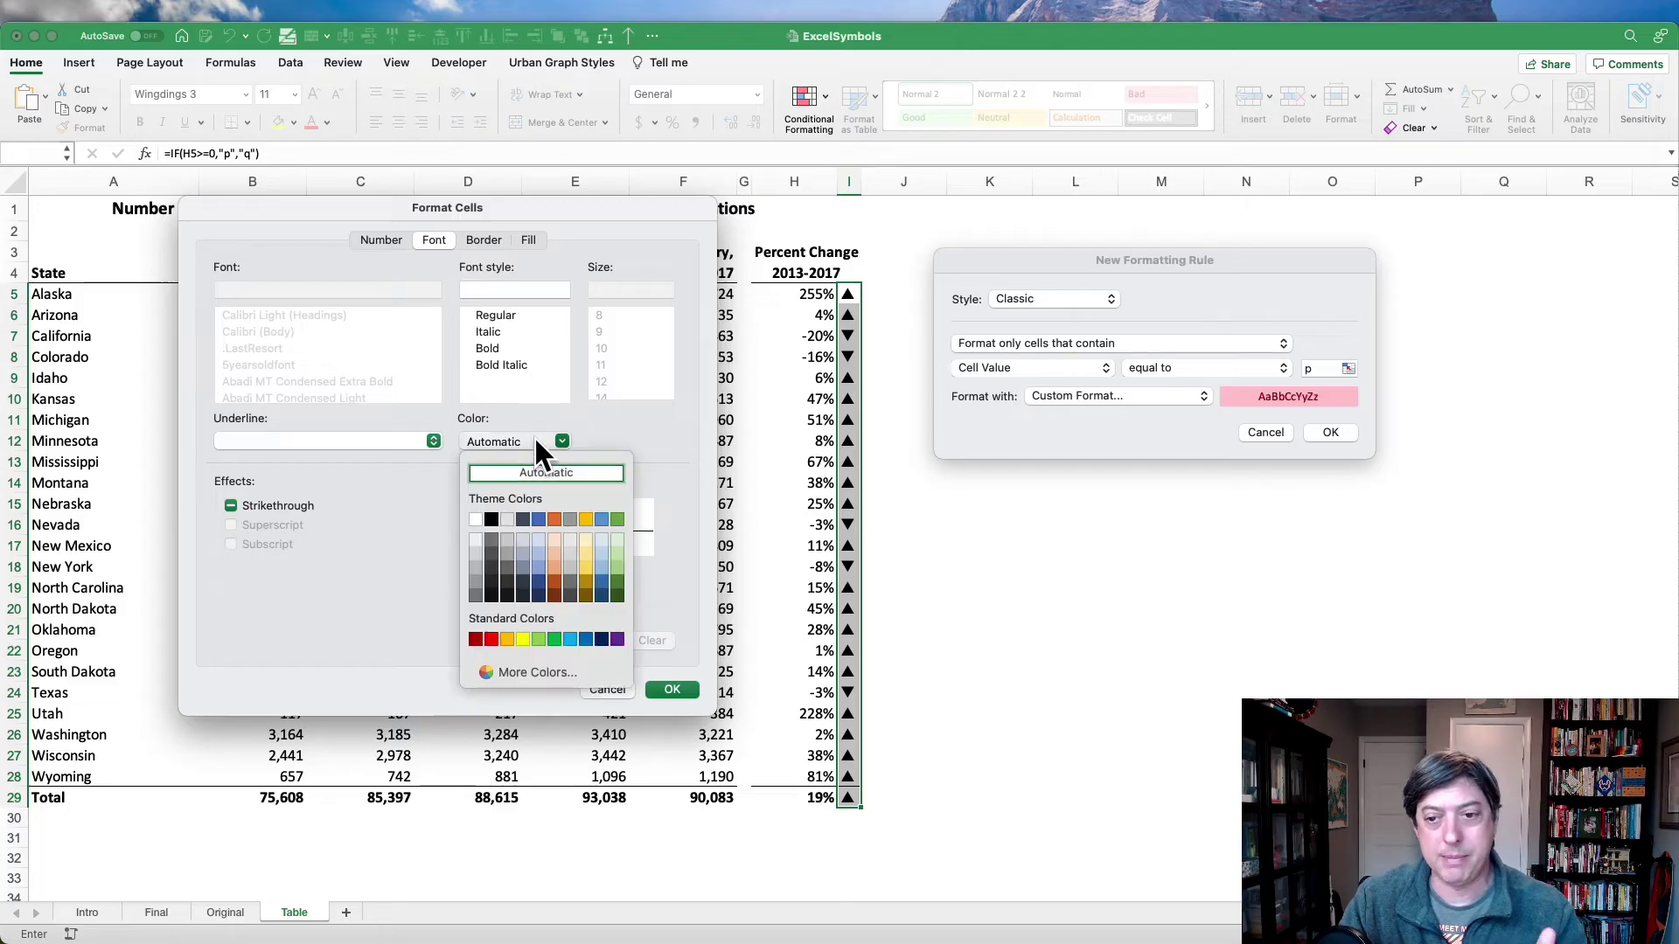
{"action": "left_click", "coordinate": [570, 638]}
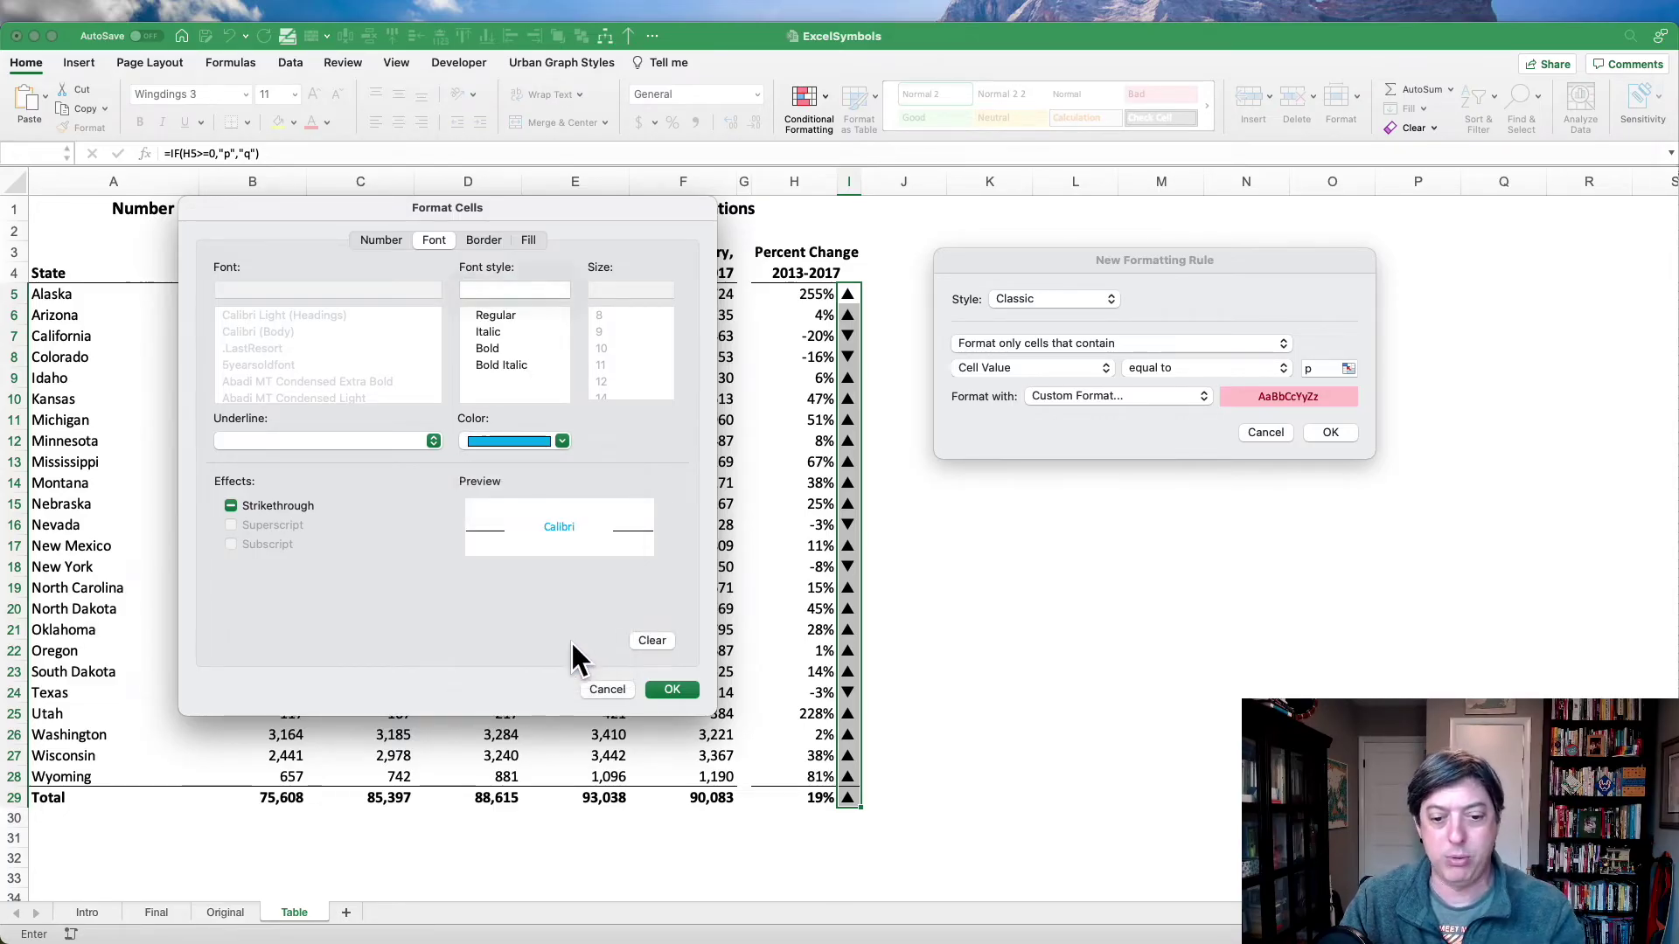
{"action": "left_click", "coordinate": [671, 690]}
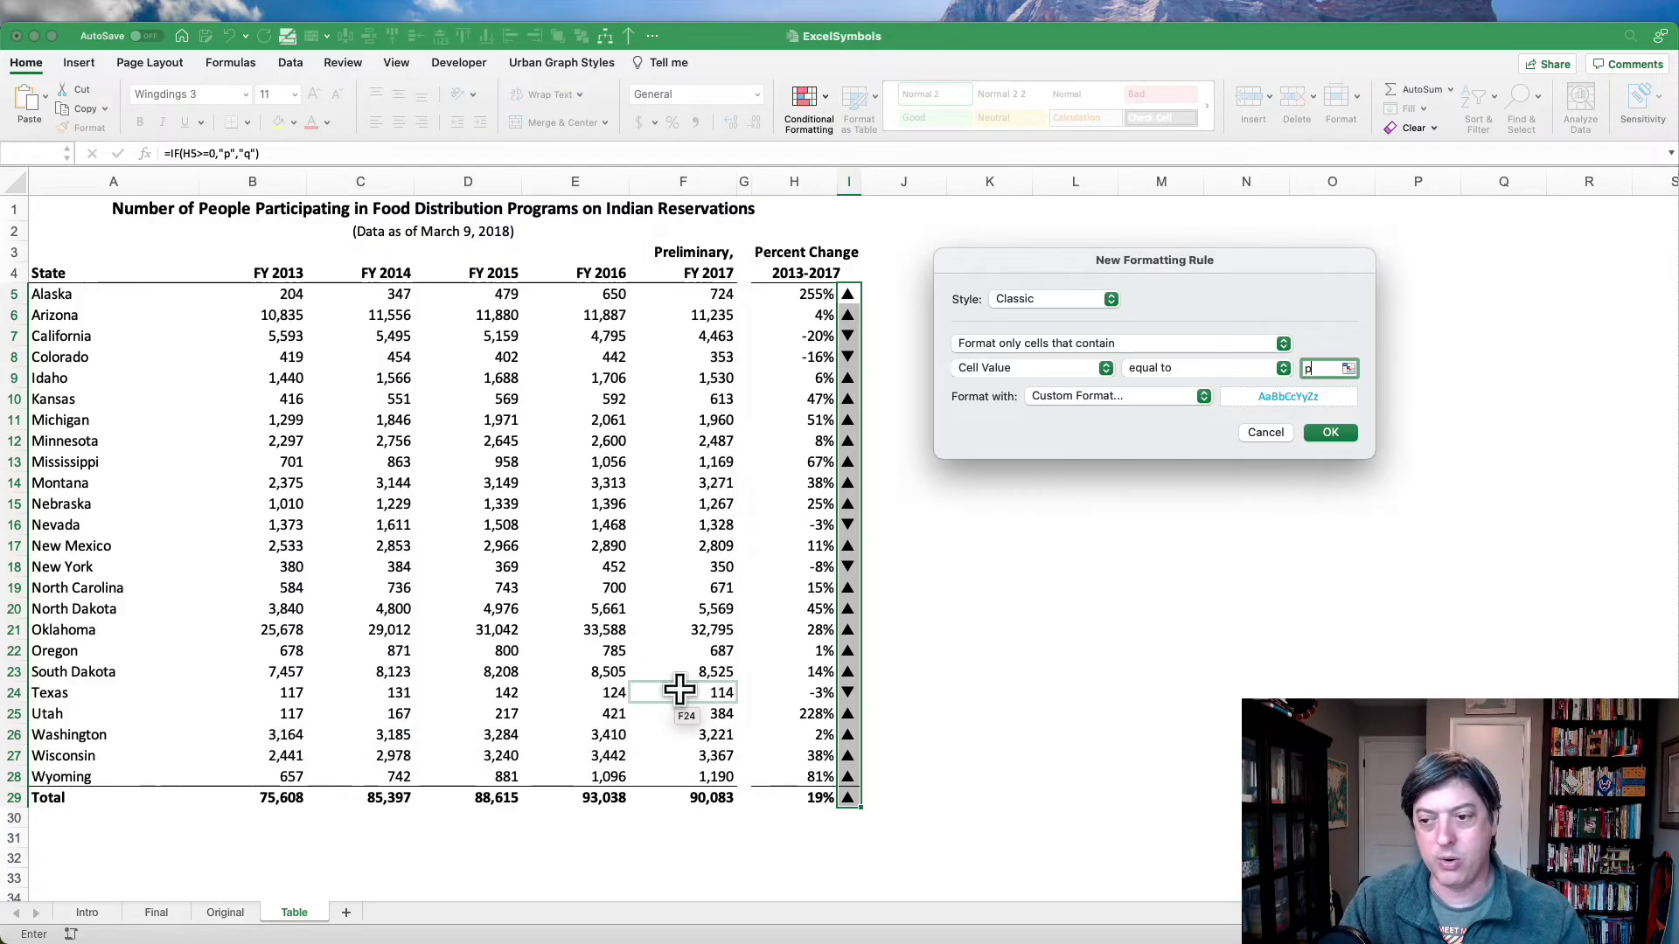
{"action": "left_click", "coordinate": [1328, 433]}
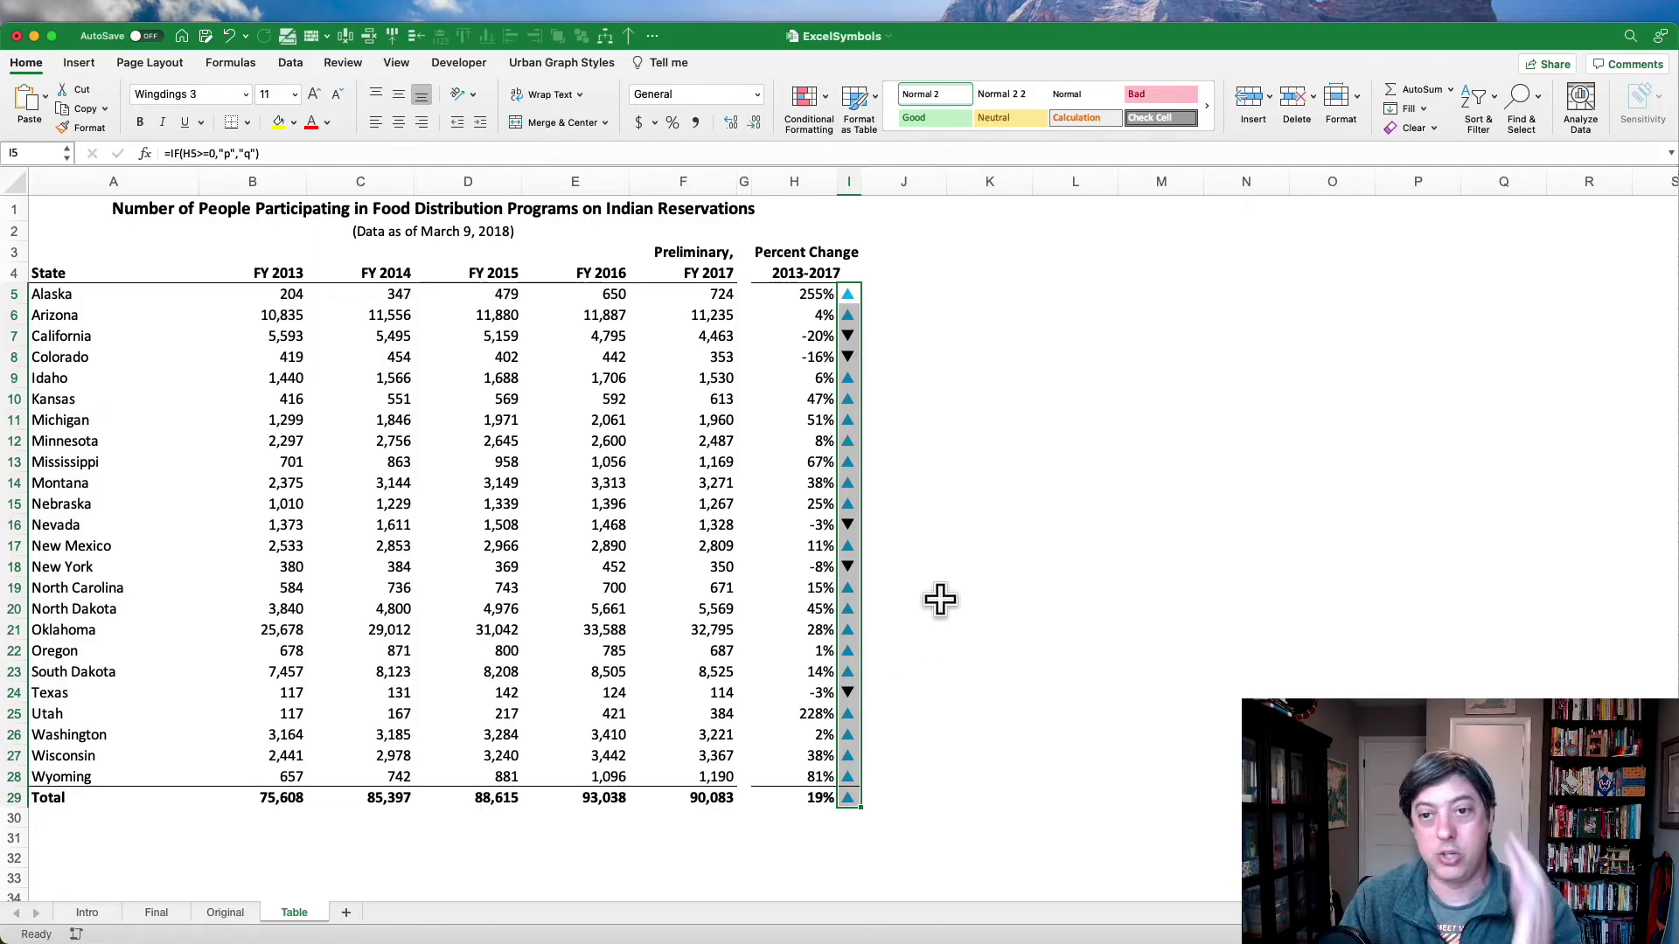
Step: Add a second Equal To rule for q with a custom red font colour
{"action": "left_click", "coordinate": [816, 97]}
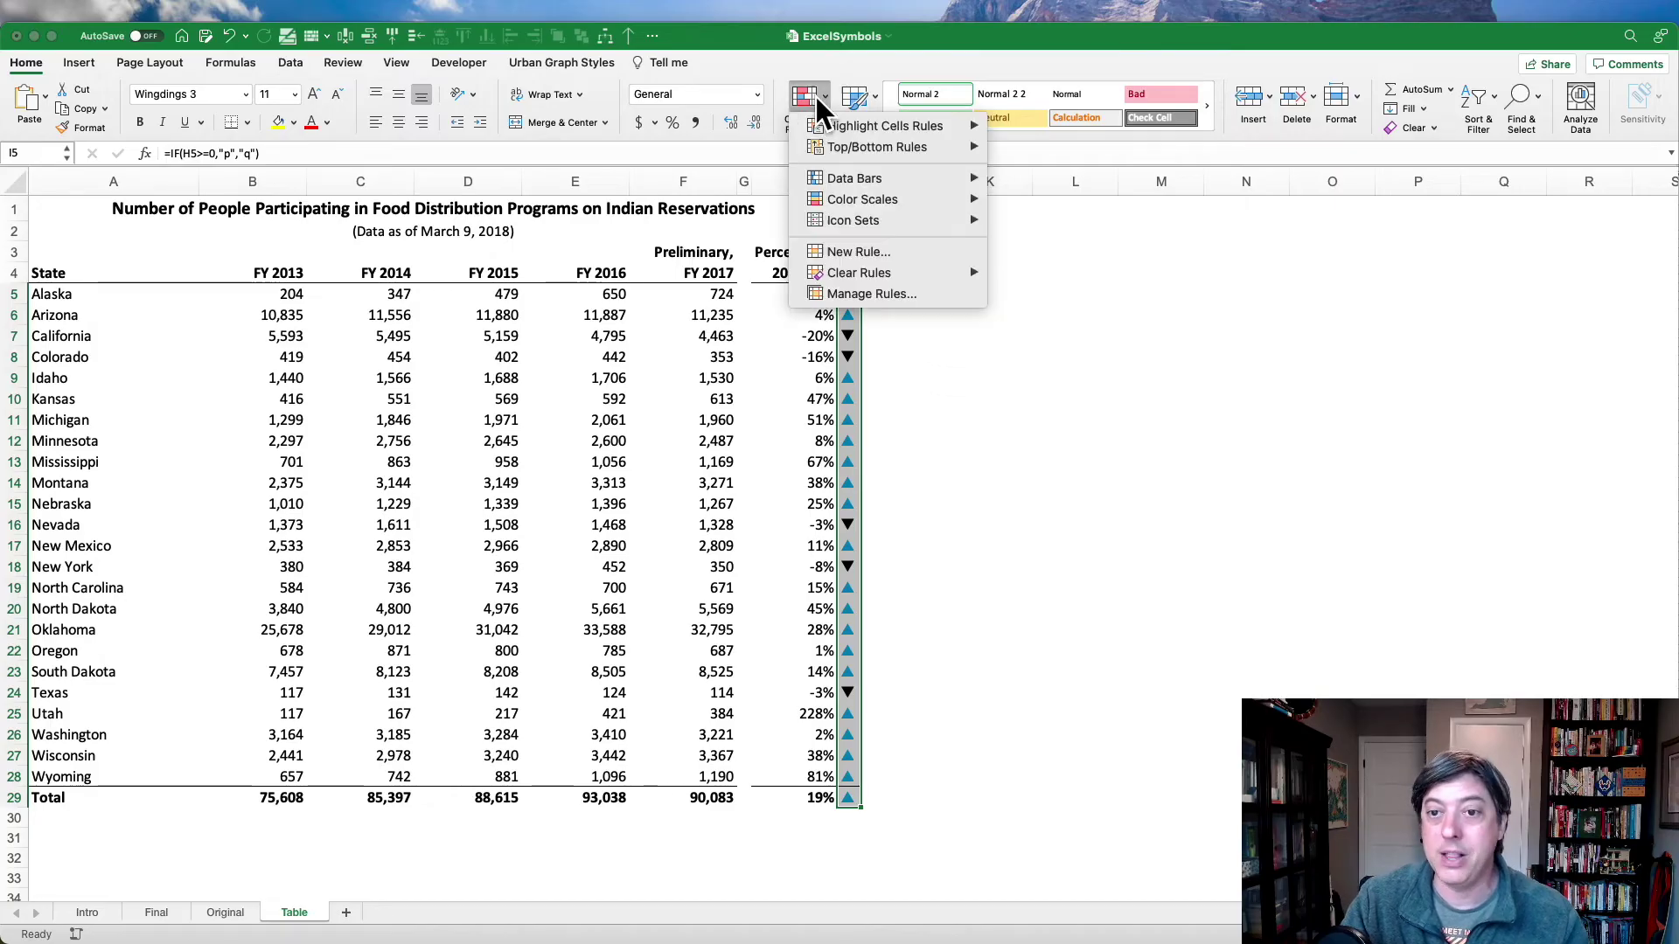
{"action": "mouse_move", "coordinate": [884, 126]}
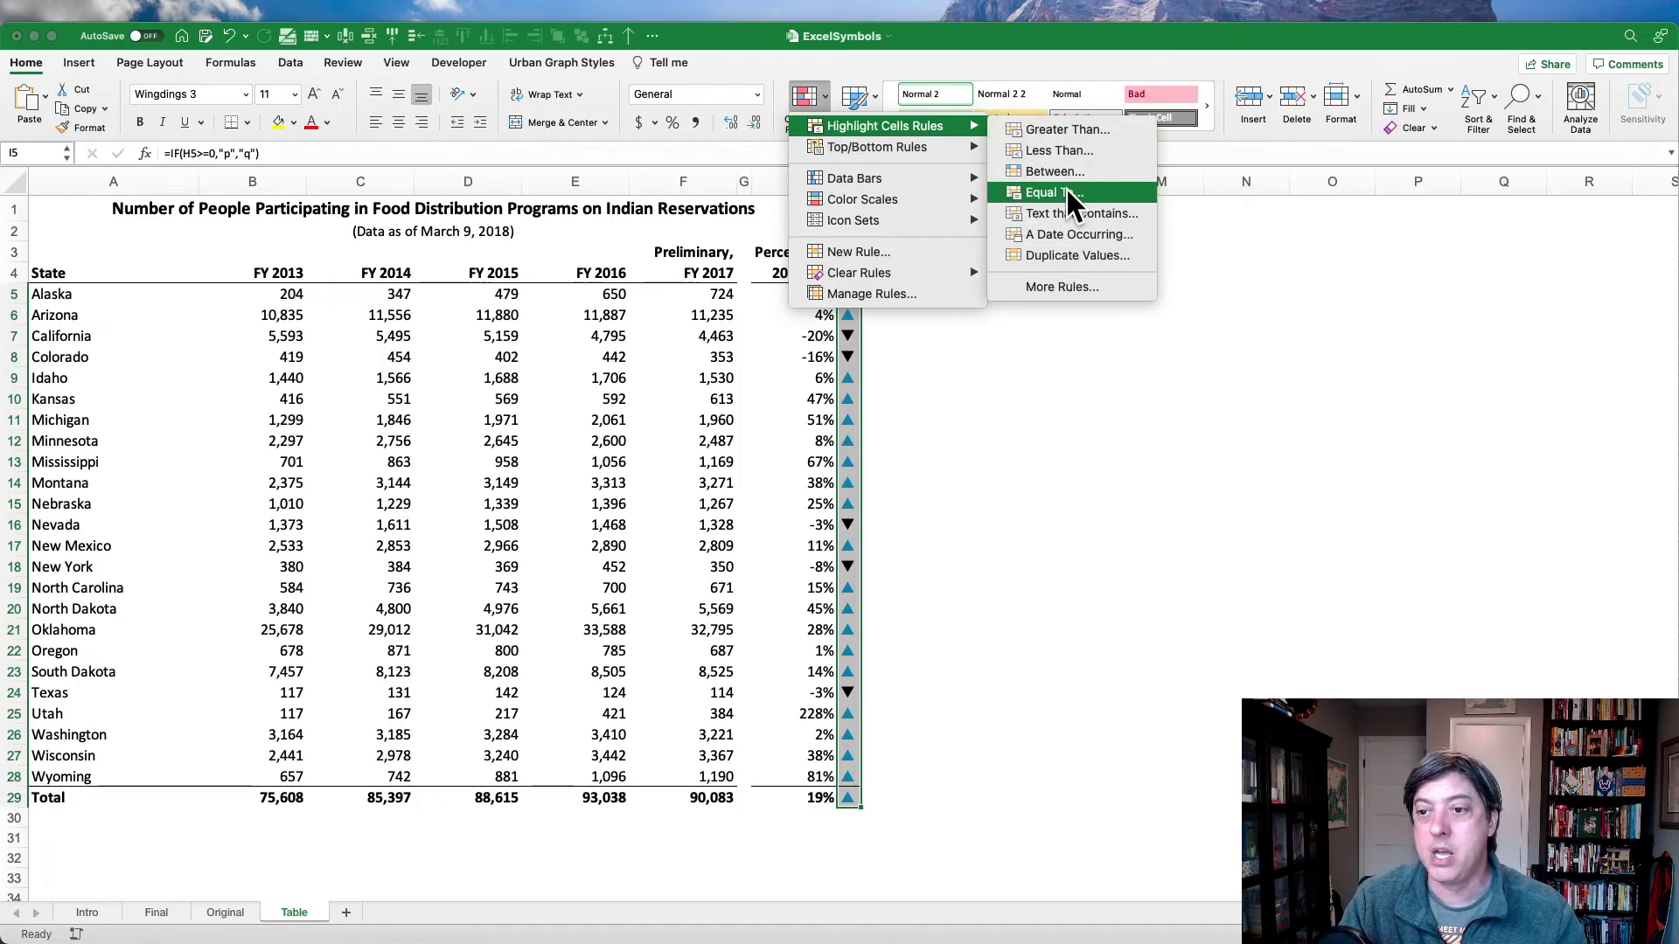
{"action": "left_click", "coordinate": [1071, 194]}
{"action": "type", "text": "q"}
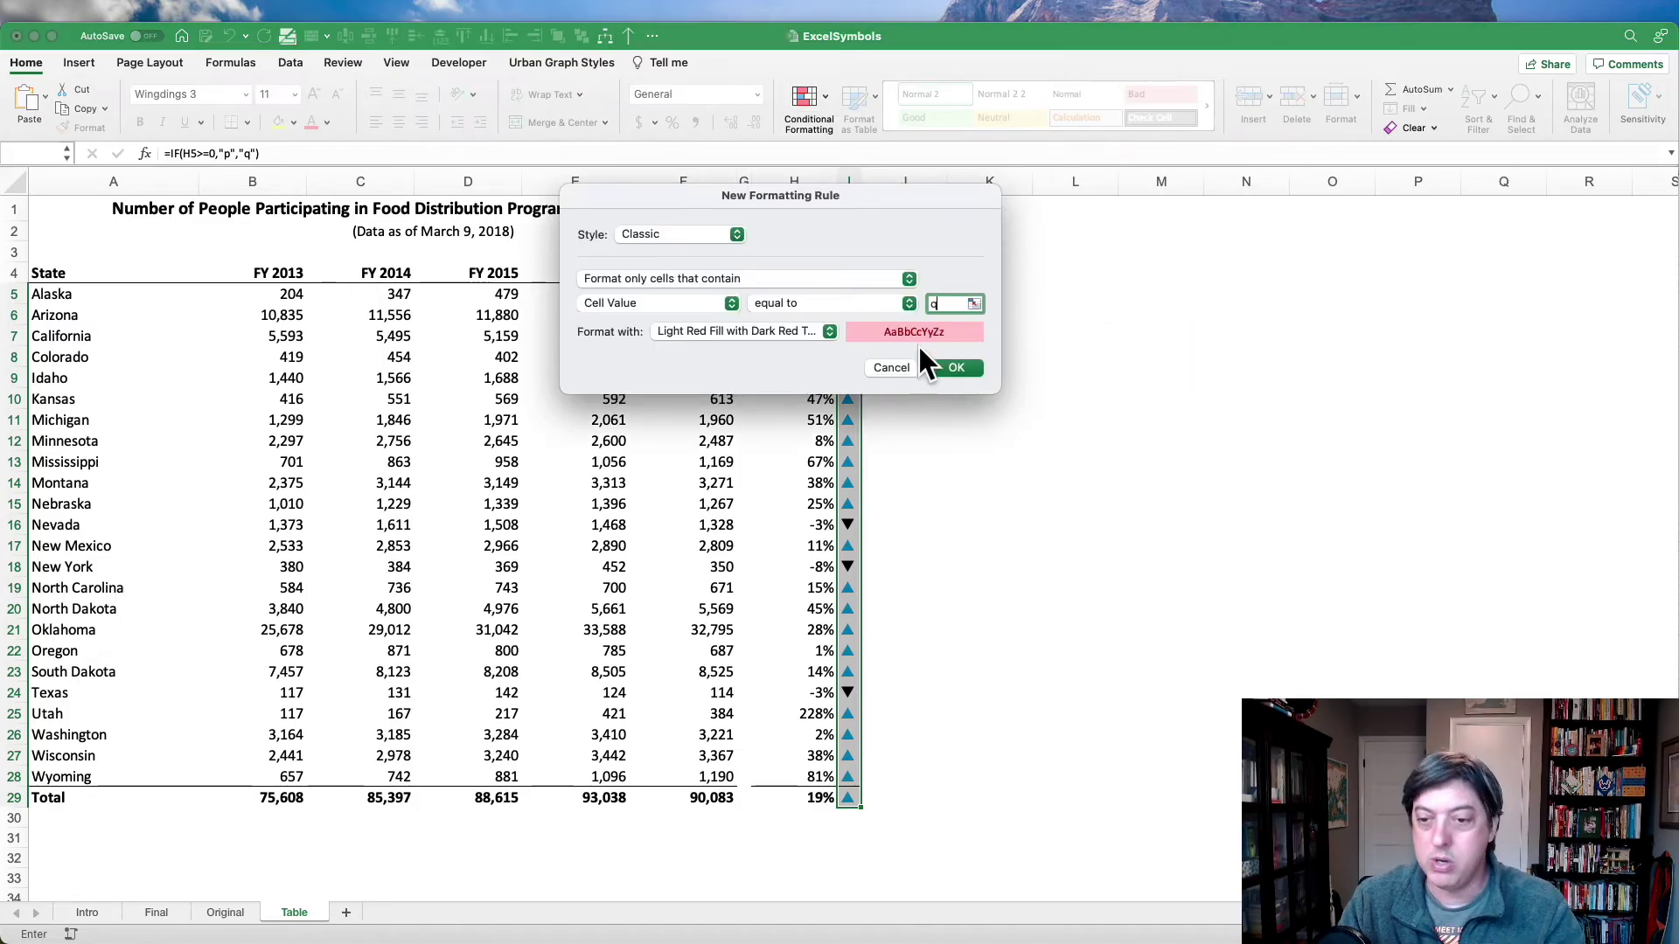
{"action": "left_click", "coordinate": [768, 333]}
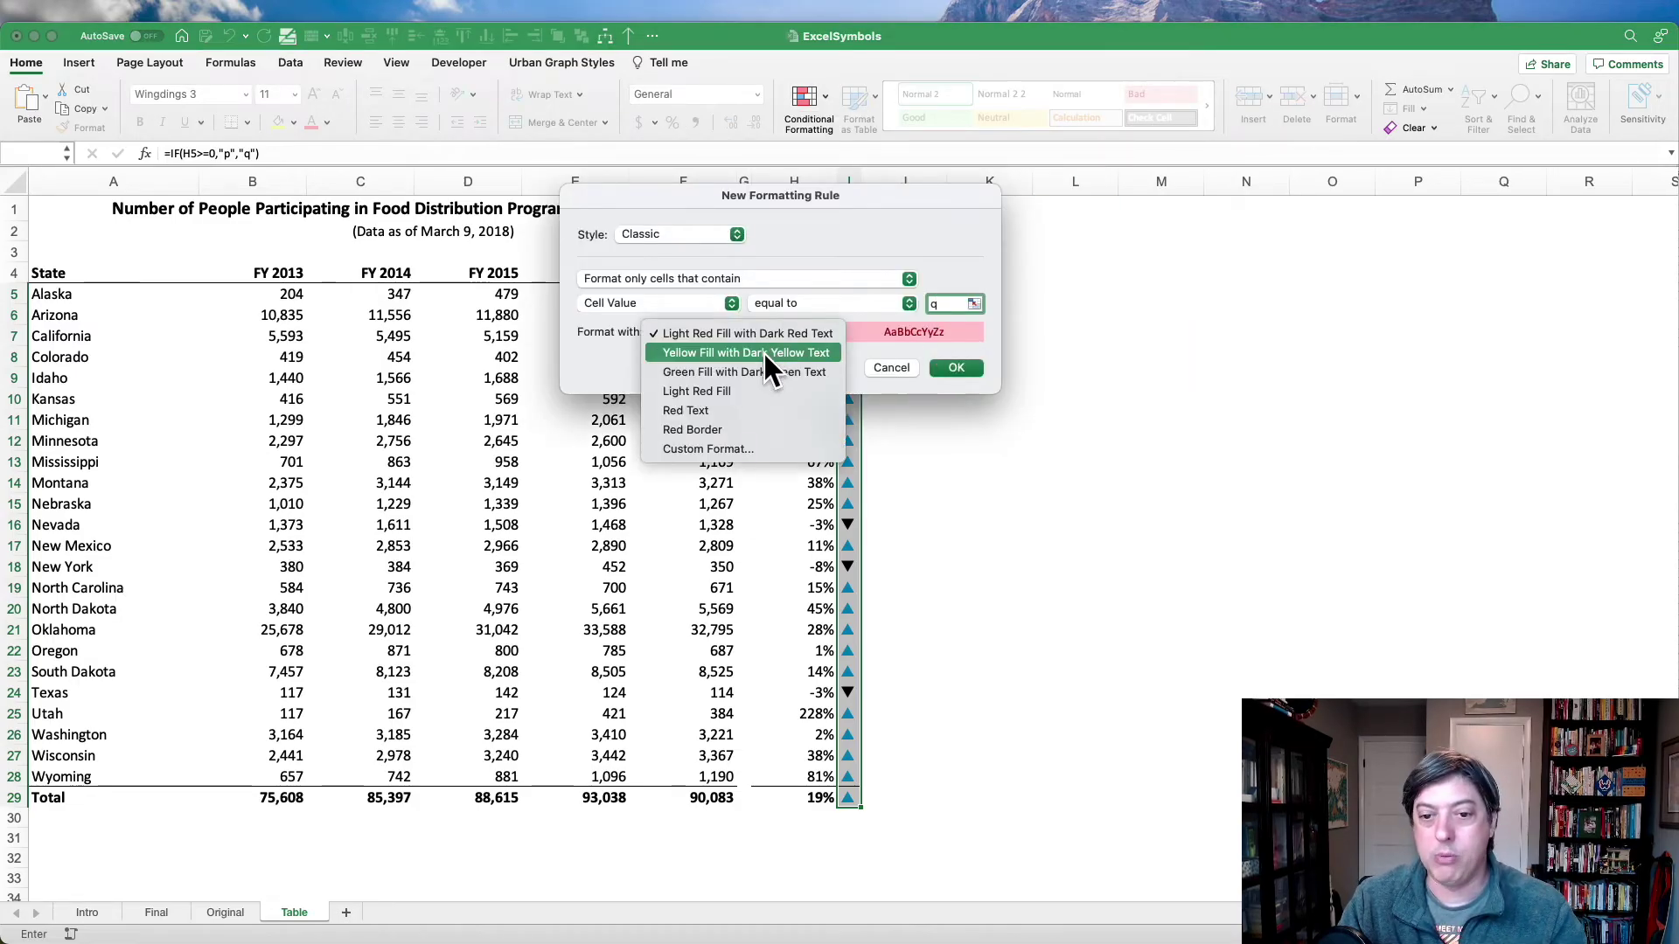
{"action": "left_click", "coordinate": [748, 448]}
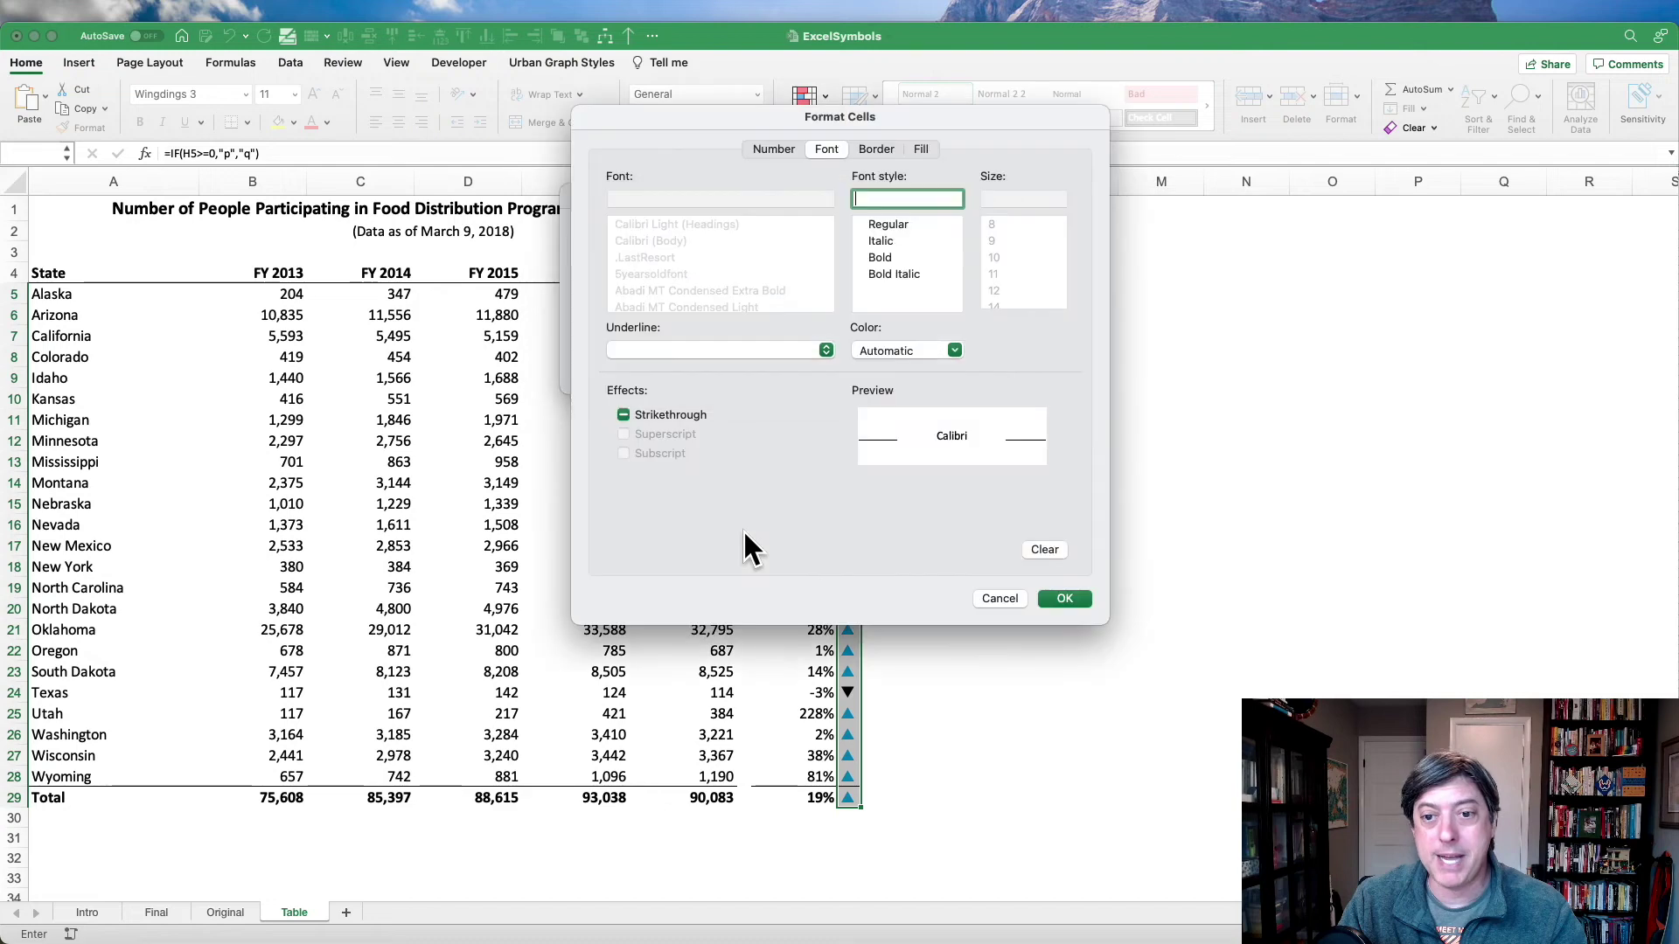
{"action": "left_click", "coordinate": [925, 348]}
{"action": "left_click", "coordinate": [885, 546]}
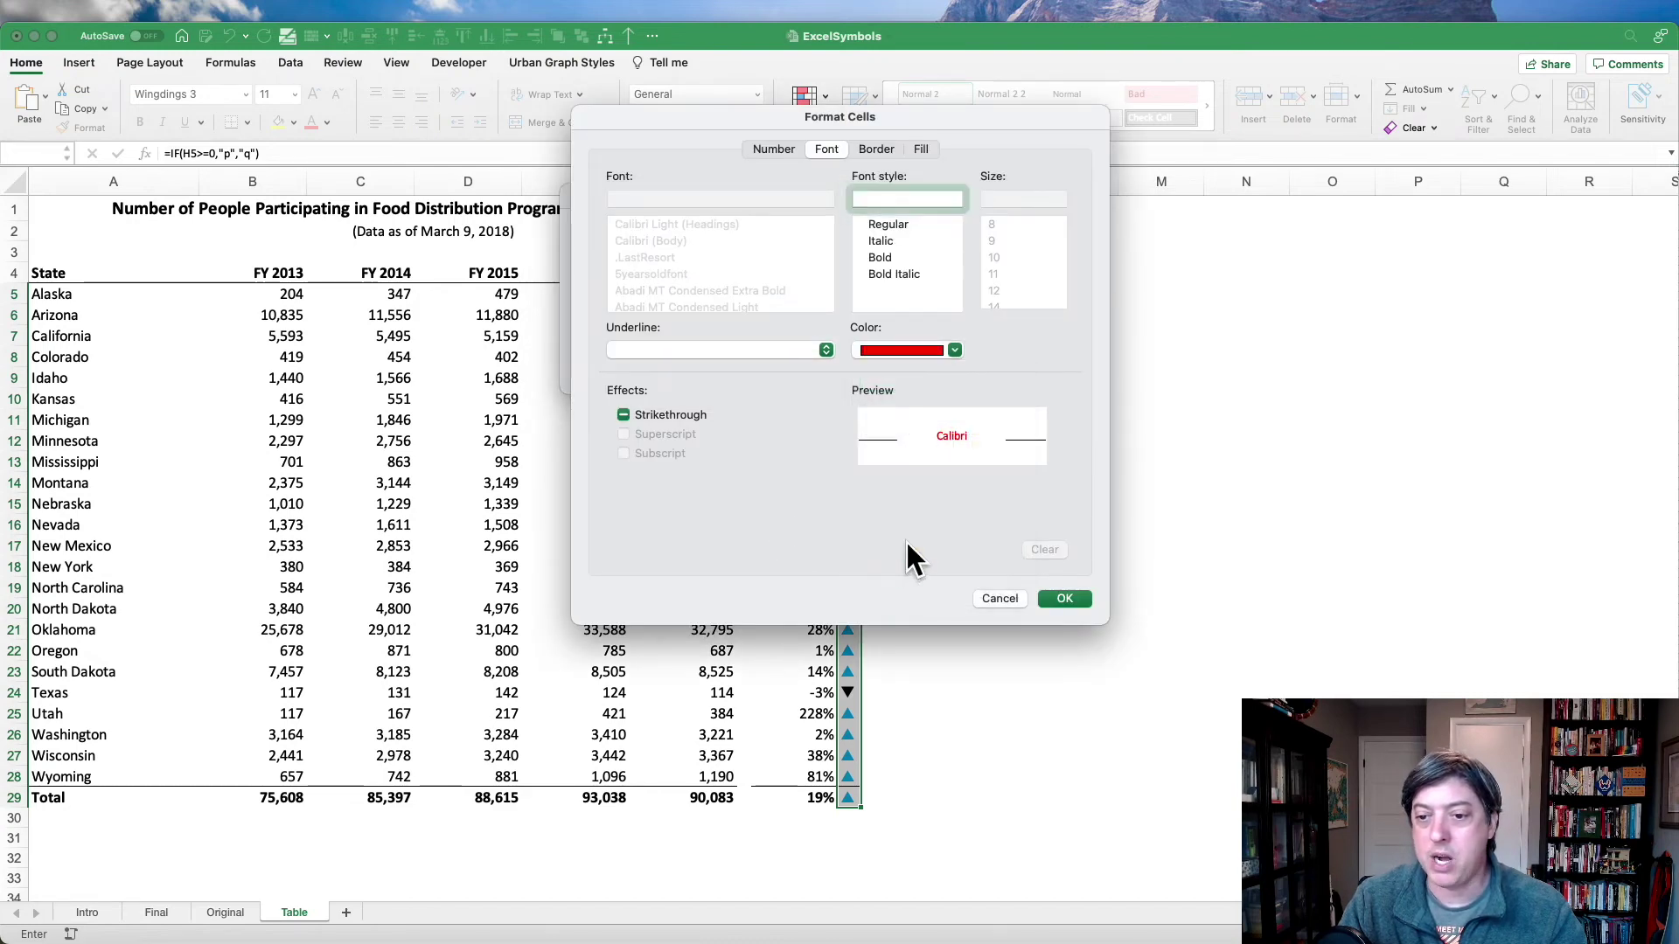
{"action": "left_click", "coordinate": [1064, 599]}
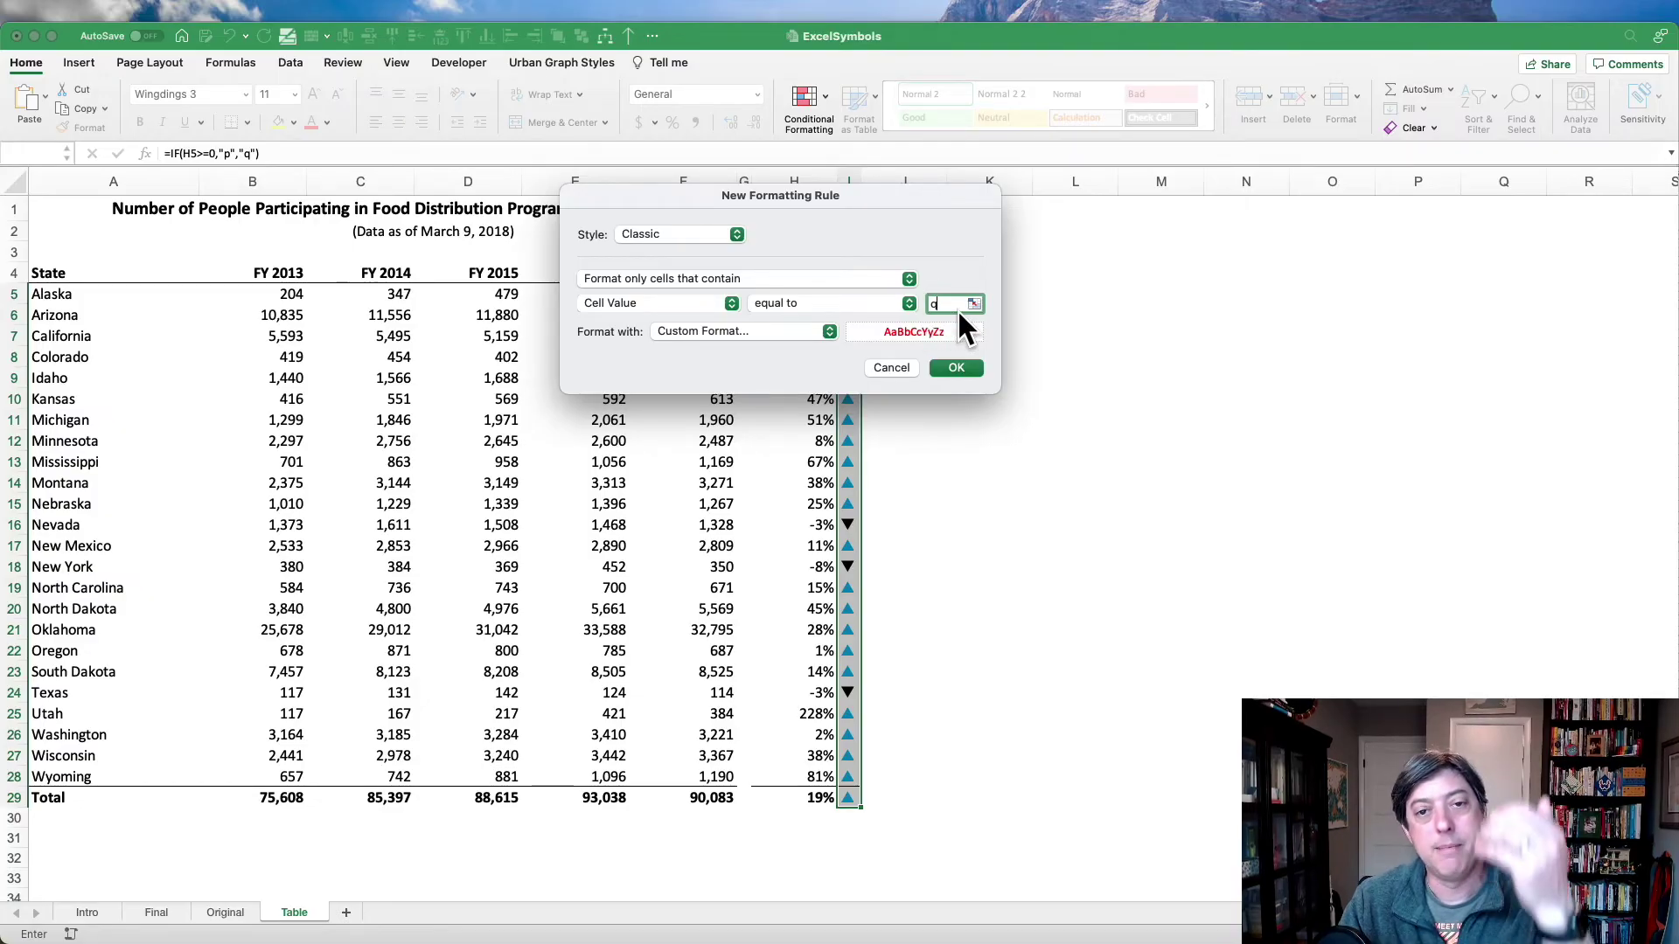
{"action": "left_click", "coordinate": [956, 368]}
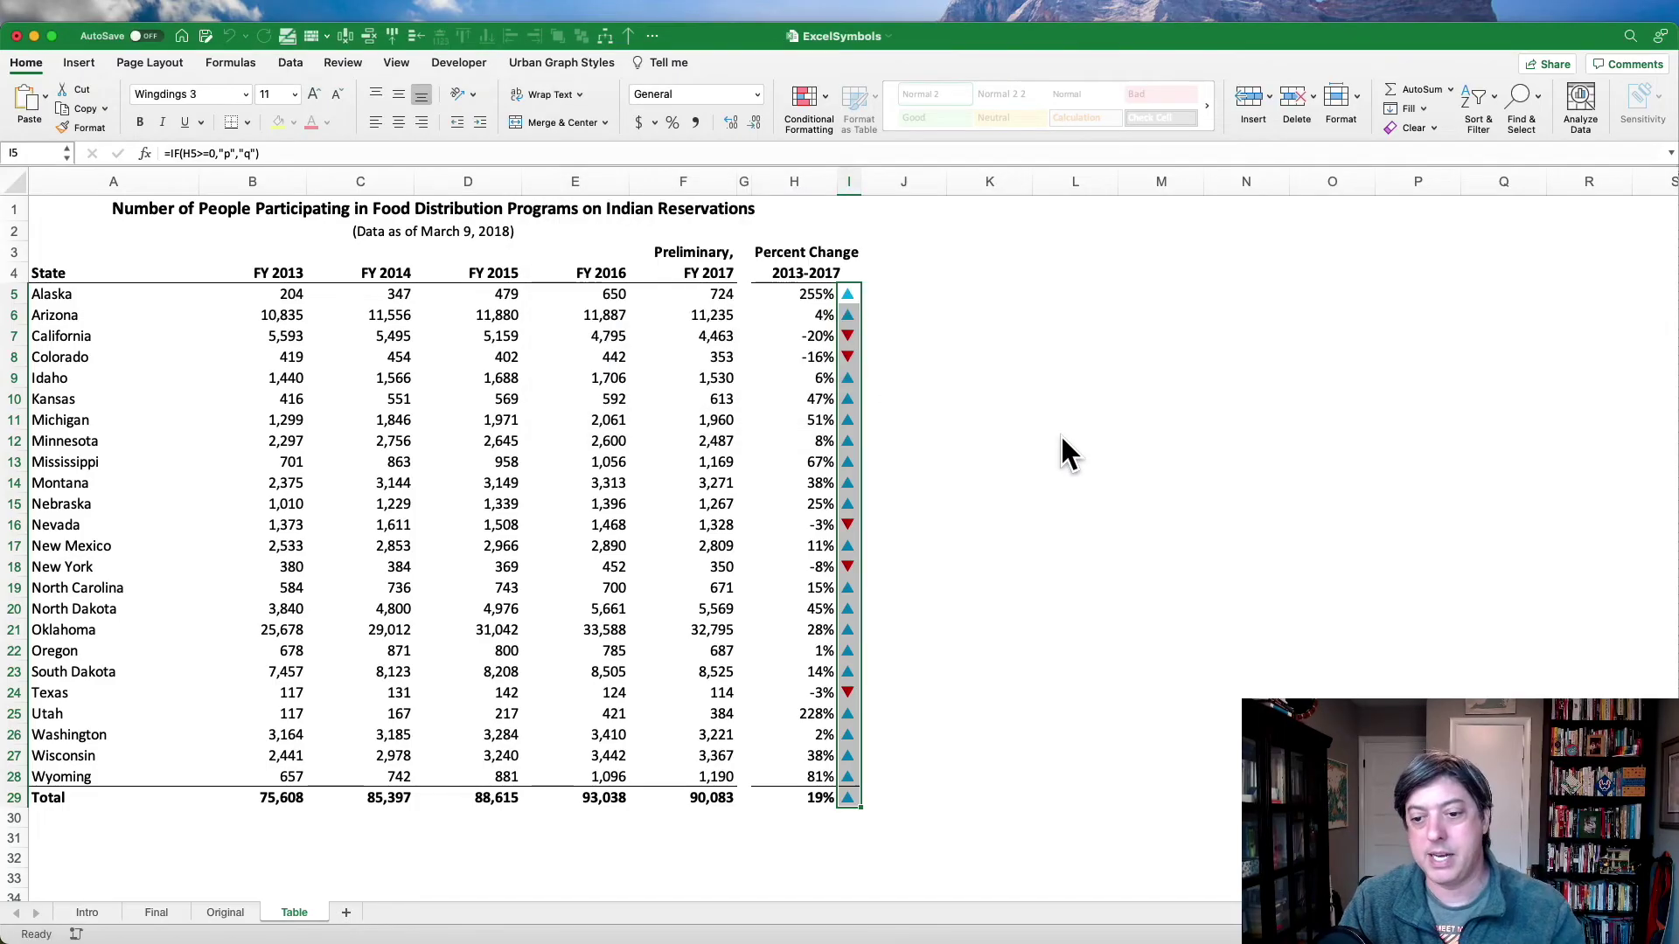
{"action": "left_click", "coordinate": [1106, 466]}
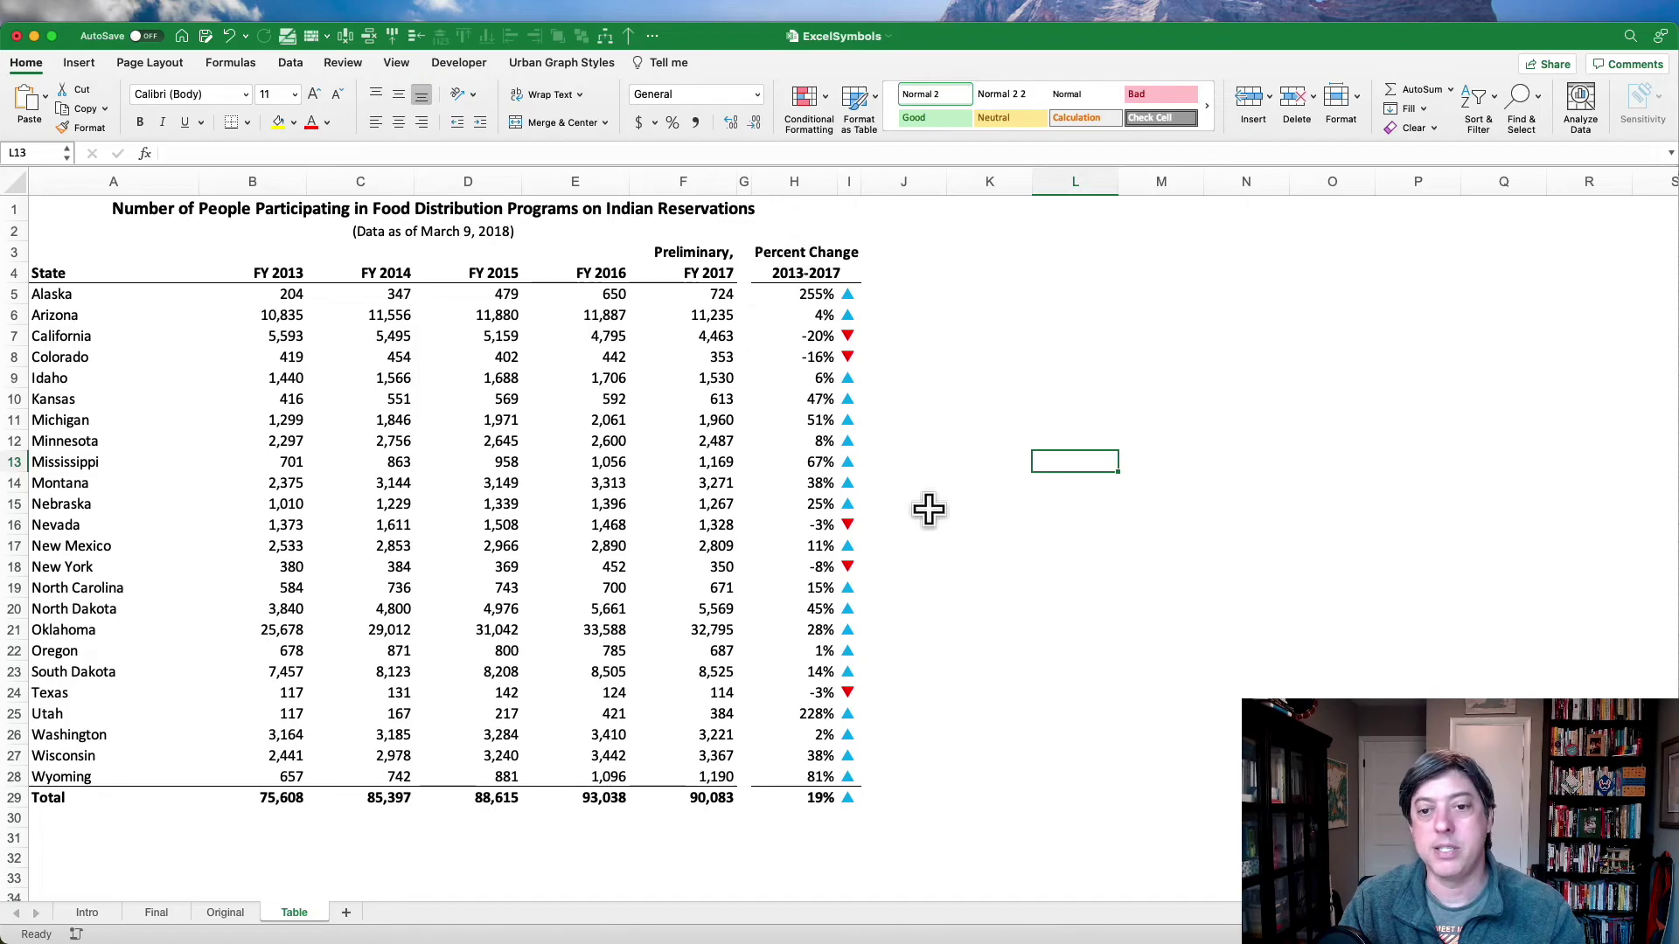
Step: Change H5 to =F5/E5-1 and fill it down through H29
{"action": "left_click", "coordinate": [804, 296]}
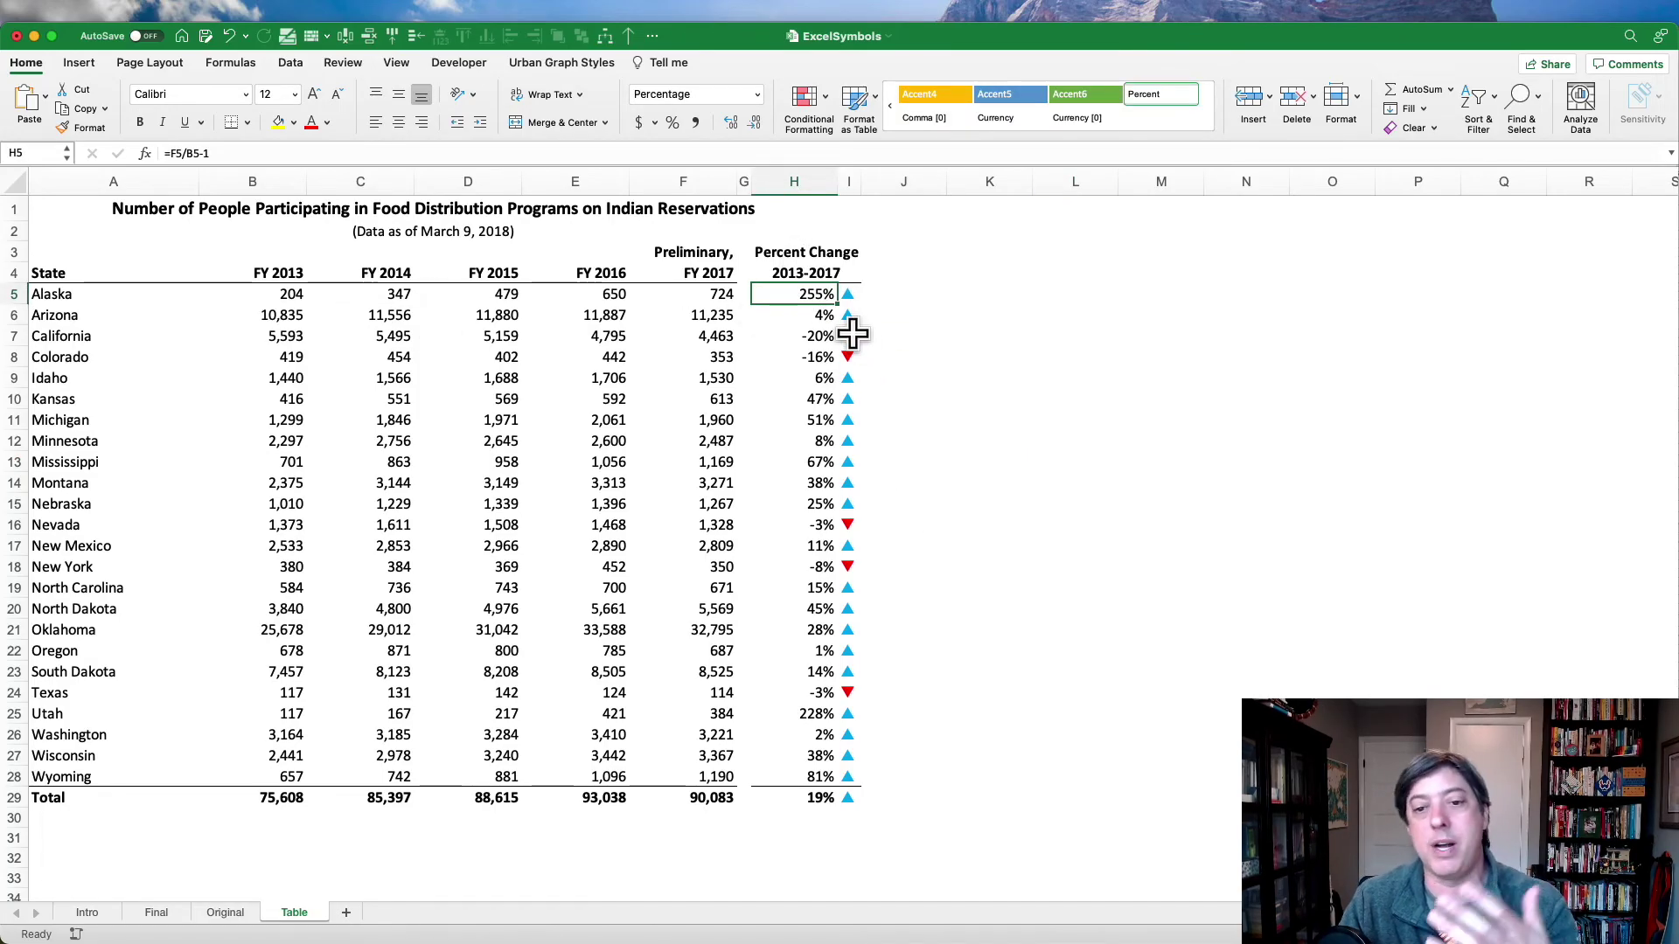
{"action": "left_click", "coordinate": [294, 152]}
{"action": "left_click_drag", "start_coordinate": [254, 285], "coordinate": [537, 302]}
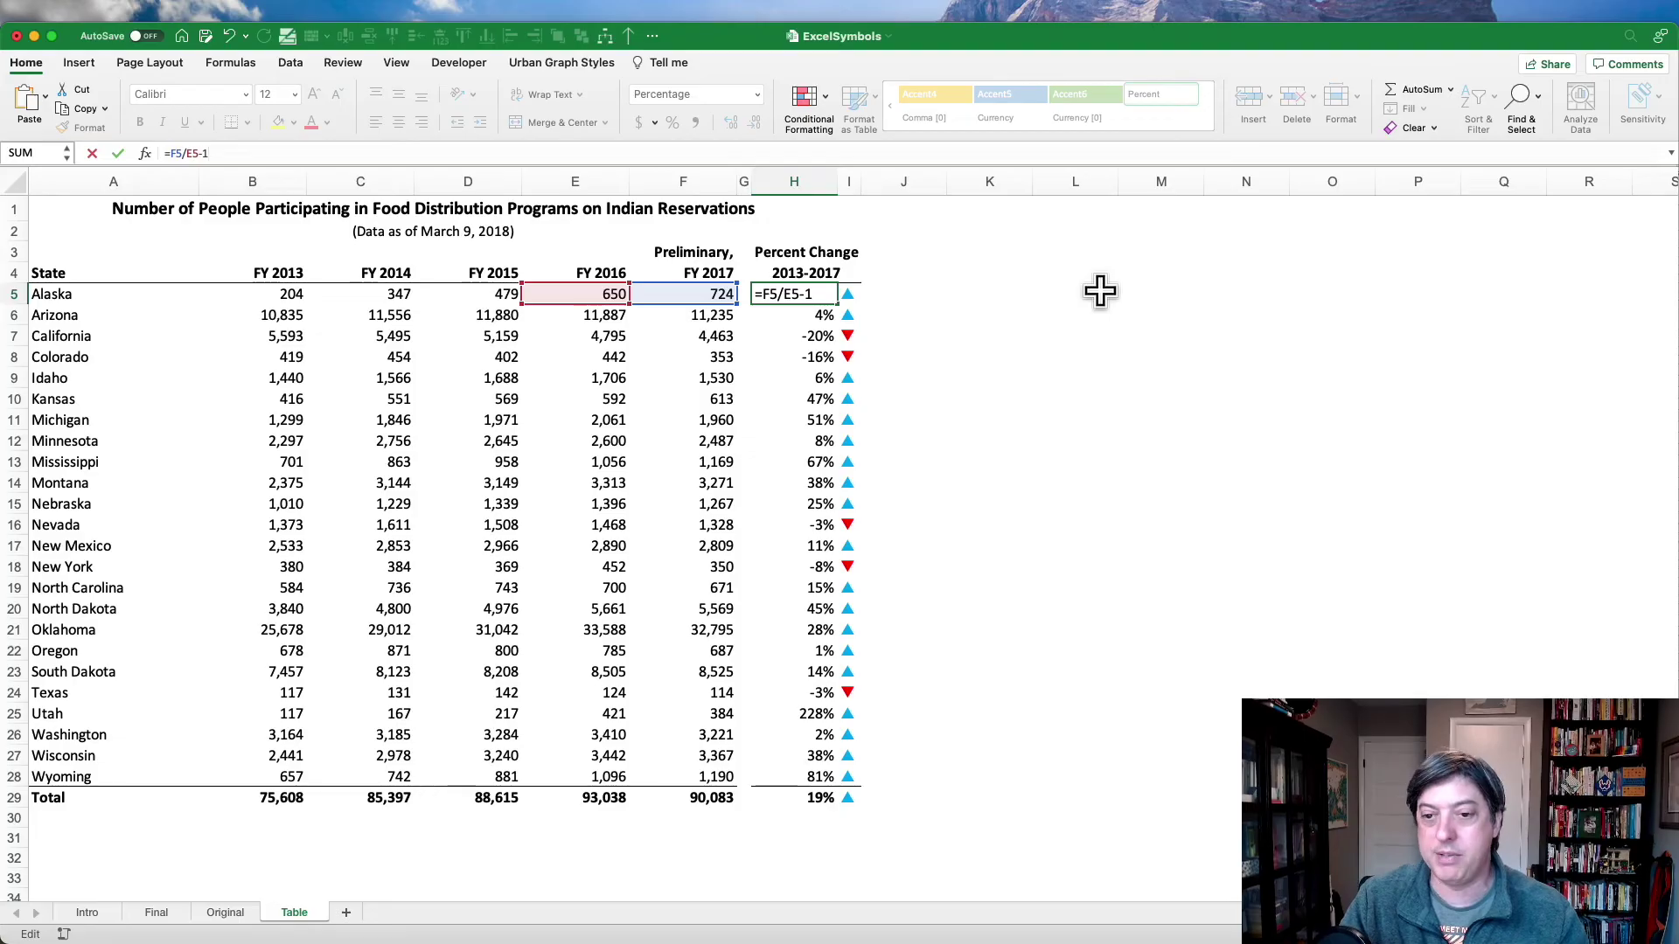
{"action": "key", "text": "Return"}
{"action": "left_click", "coordinate": [822, 295]}
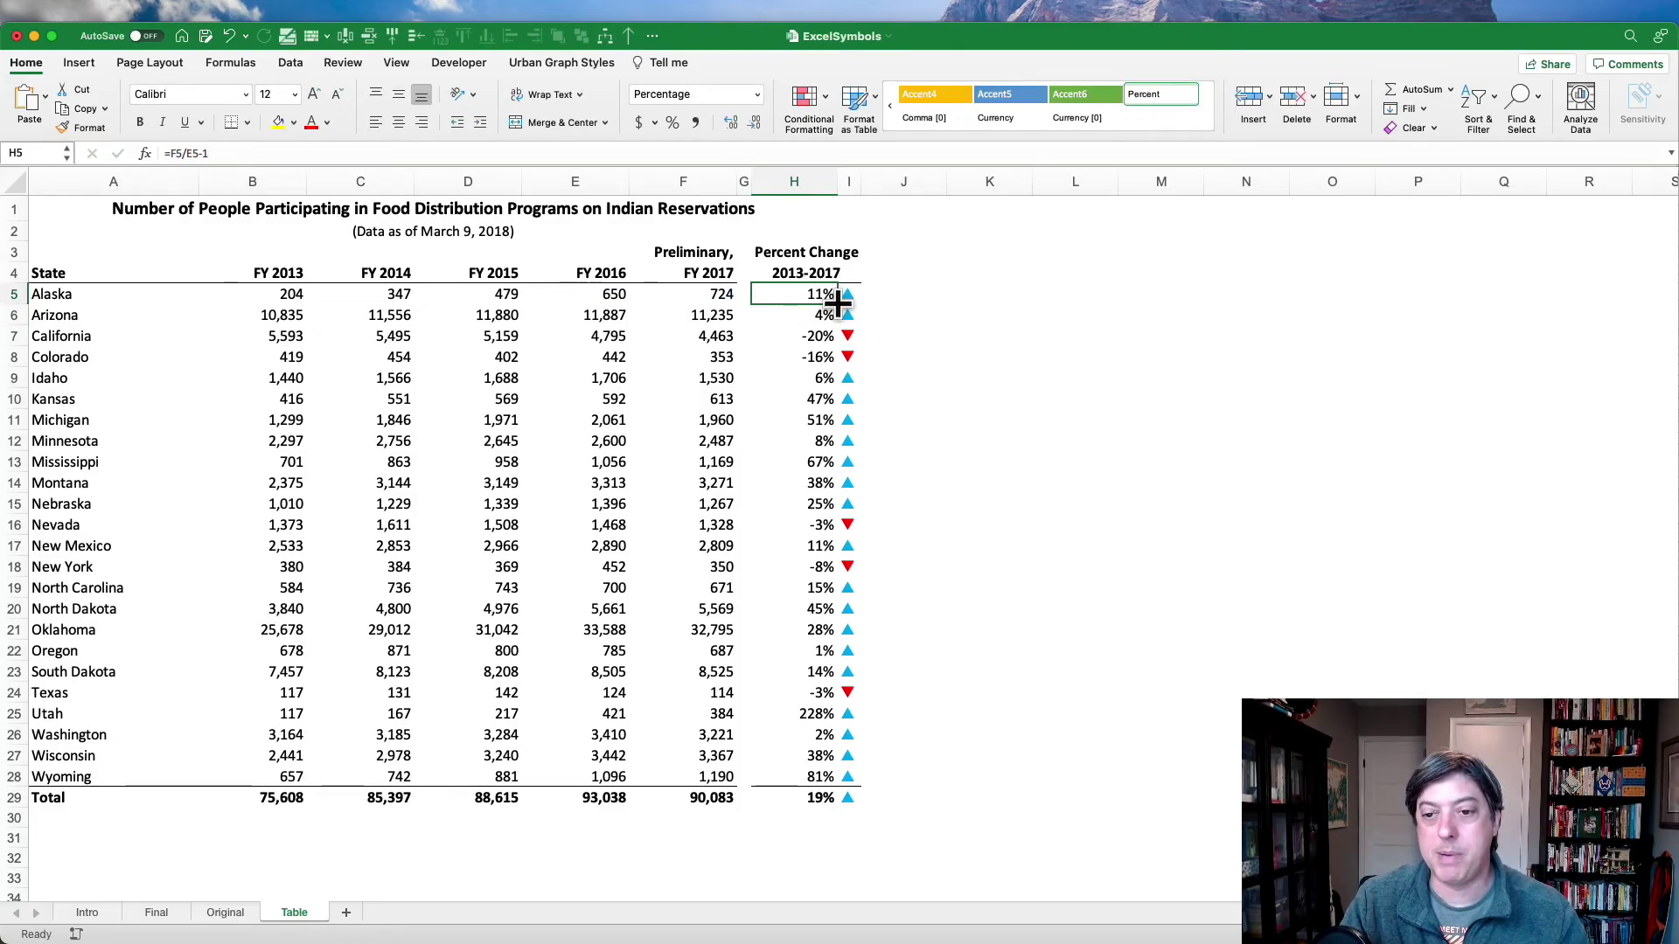
{"action": "left_click_drag", "start_coordinate": [838, 304], "coordinate": [847, 800]}
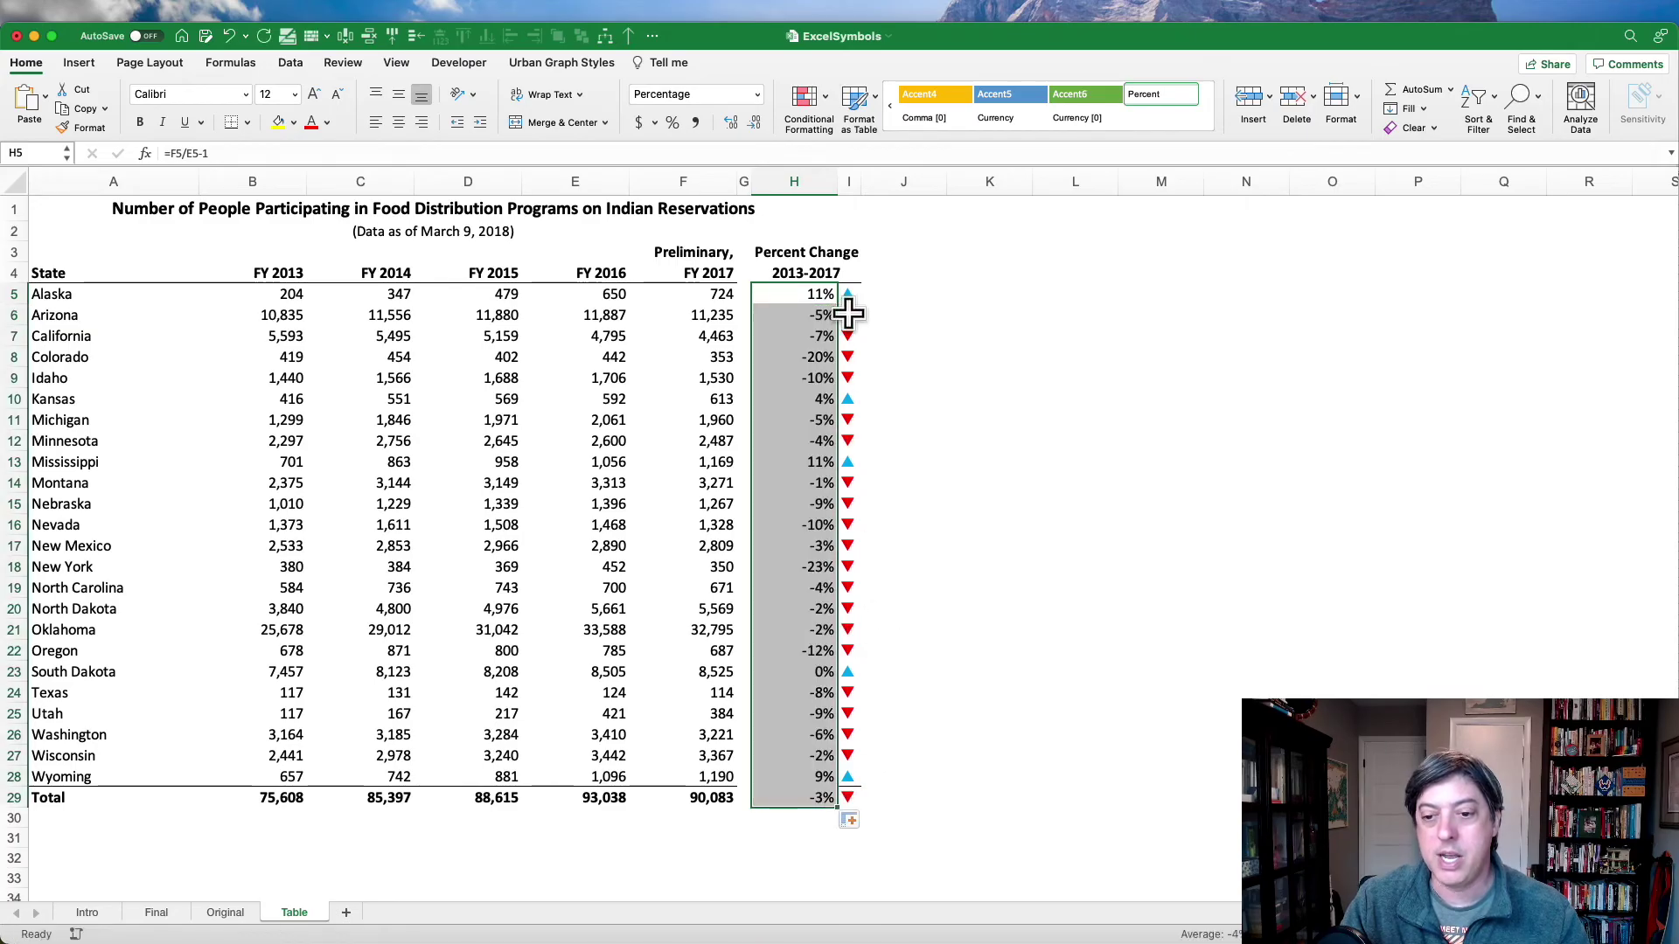
{"action": "left_click", "coordinate": [866, 420]}
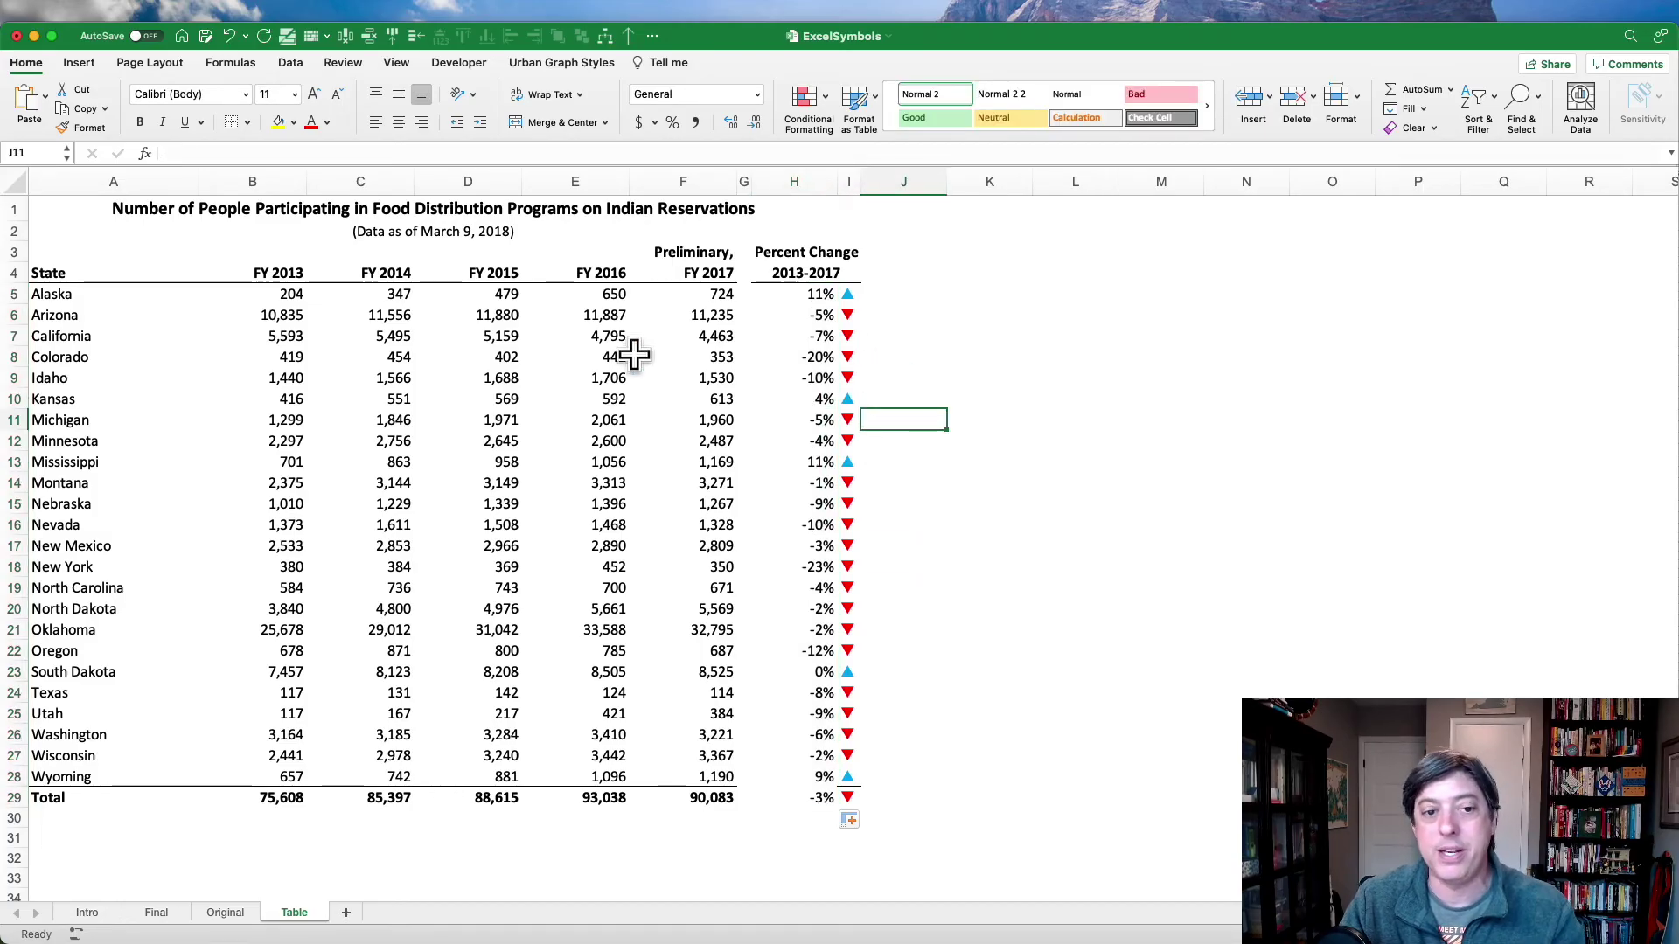
Step: Fill B5:F29 with =RAND() showing fewer decimals, then recalculate to vary the triangles
{"action": "left_click", "coordinate": [280, 295]}
{"action": "type", "text": "=ra"}
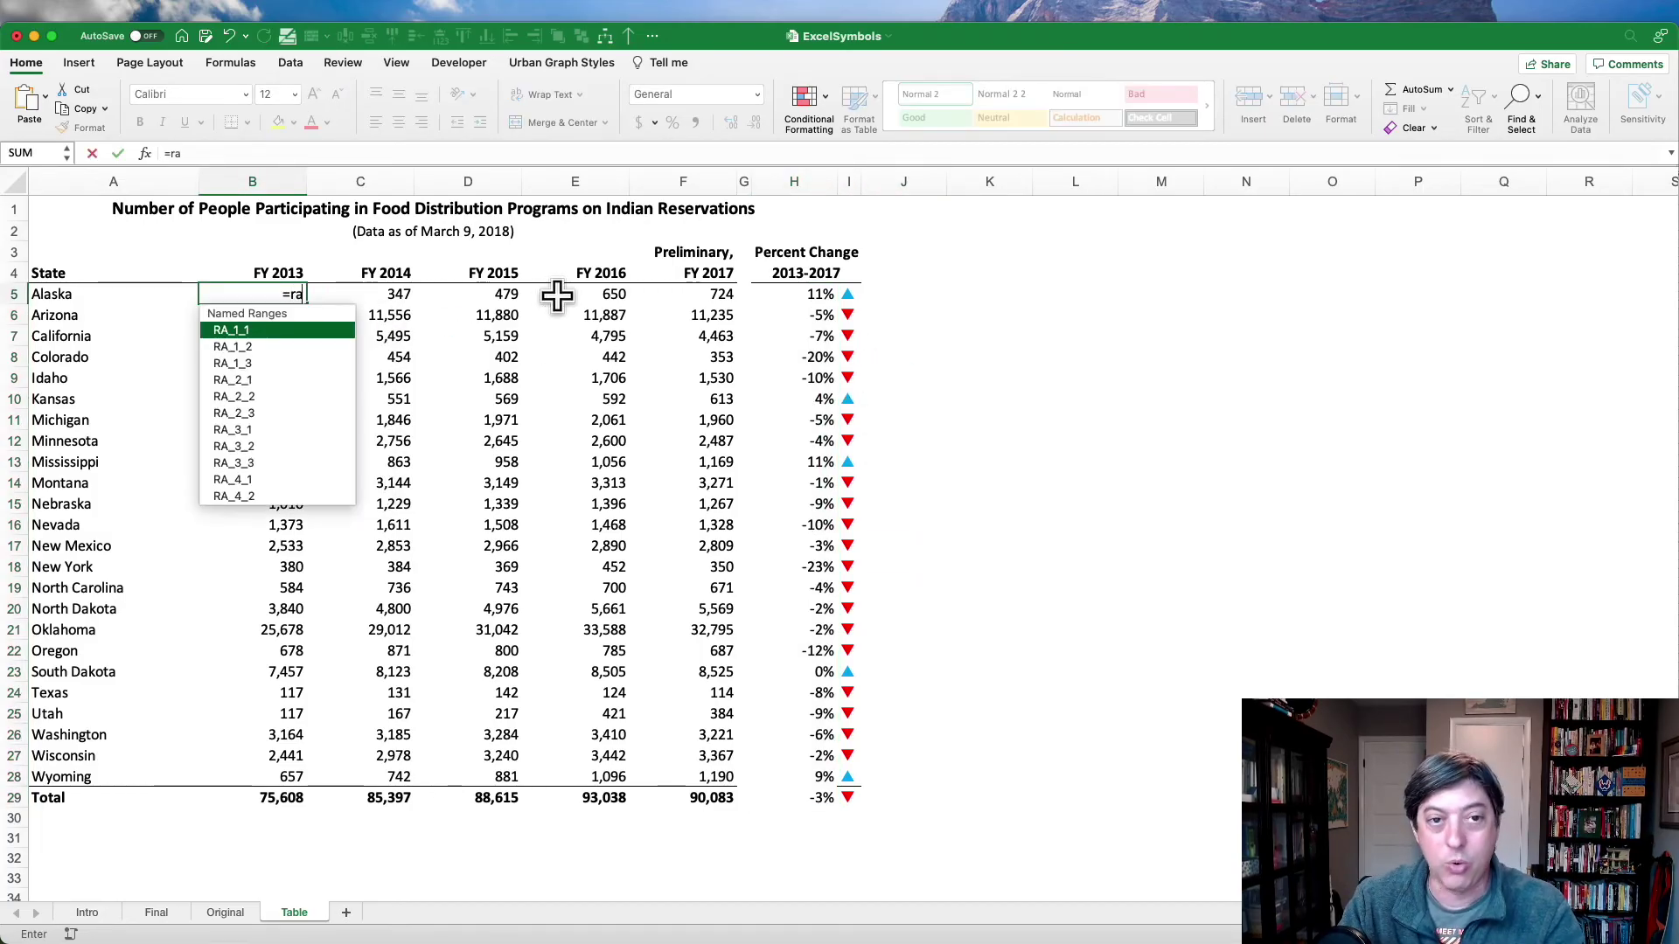
{"action": "type", "text": "nd()"}
{"action": "key", "text": "Return"}
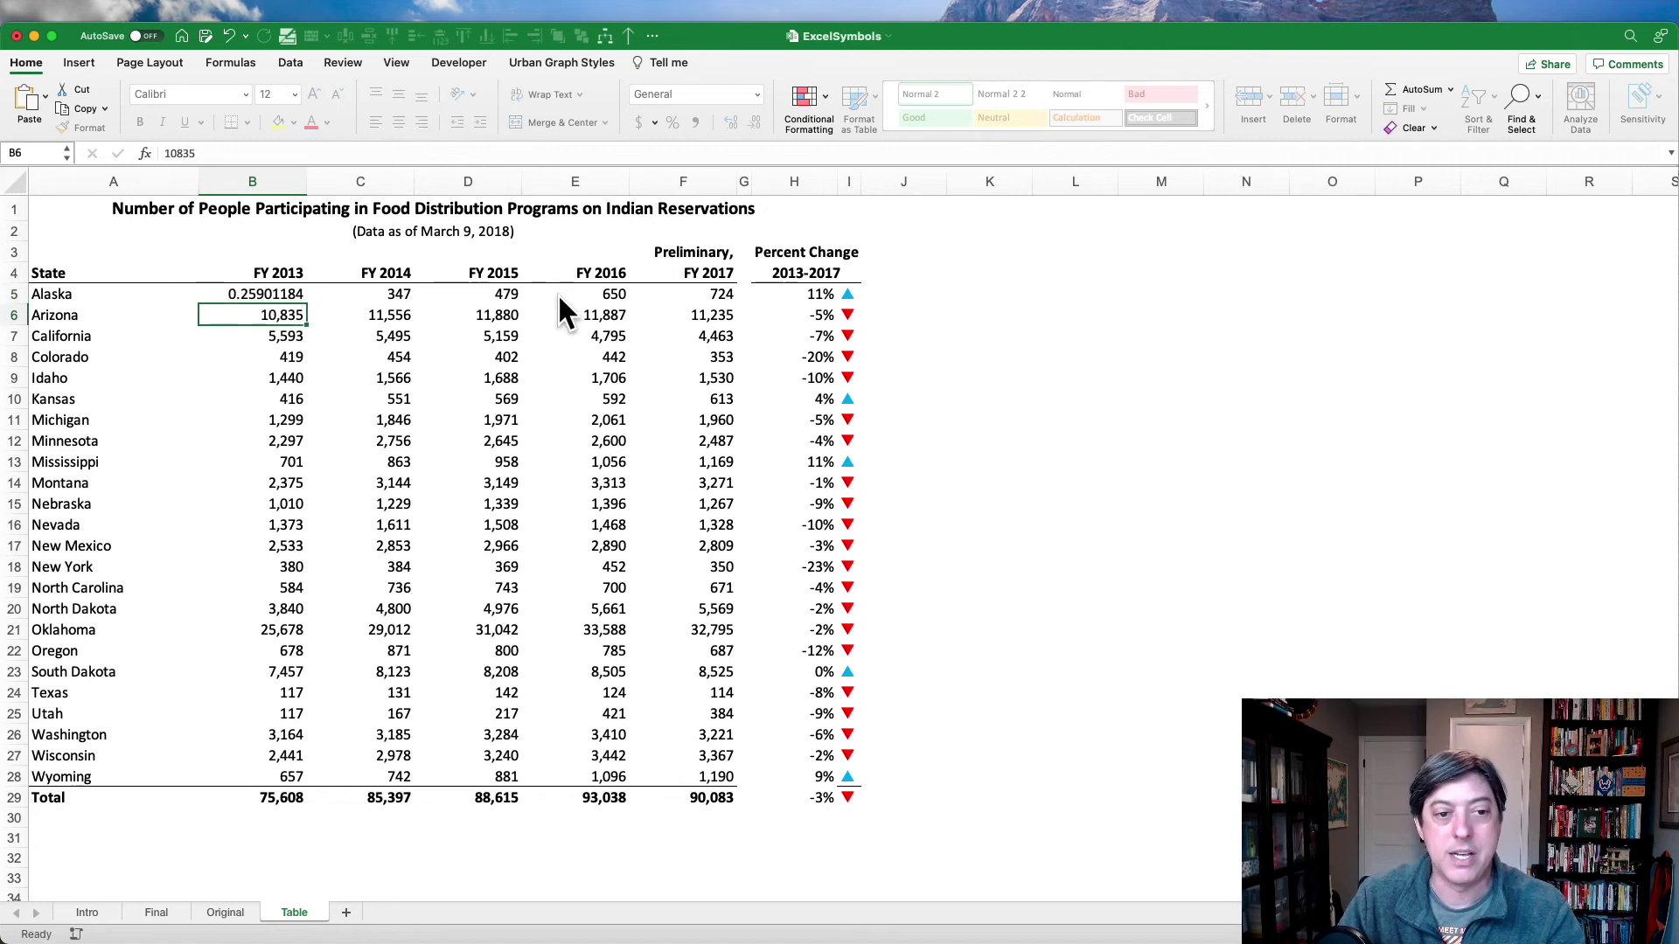
{"action": "key", "text": "Up"}
{"action": "left_click", "coordinate": [754, 122]}
{"action": "left_click", "coordinate": [754, 123]}
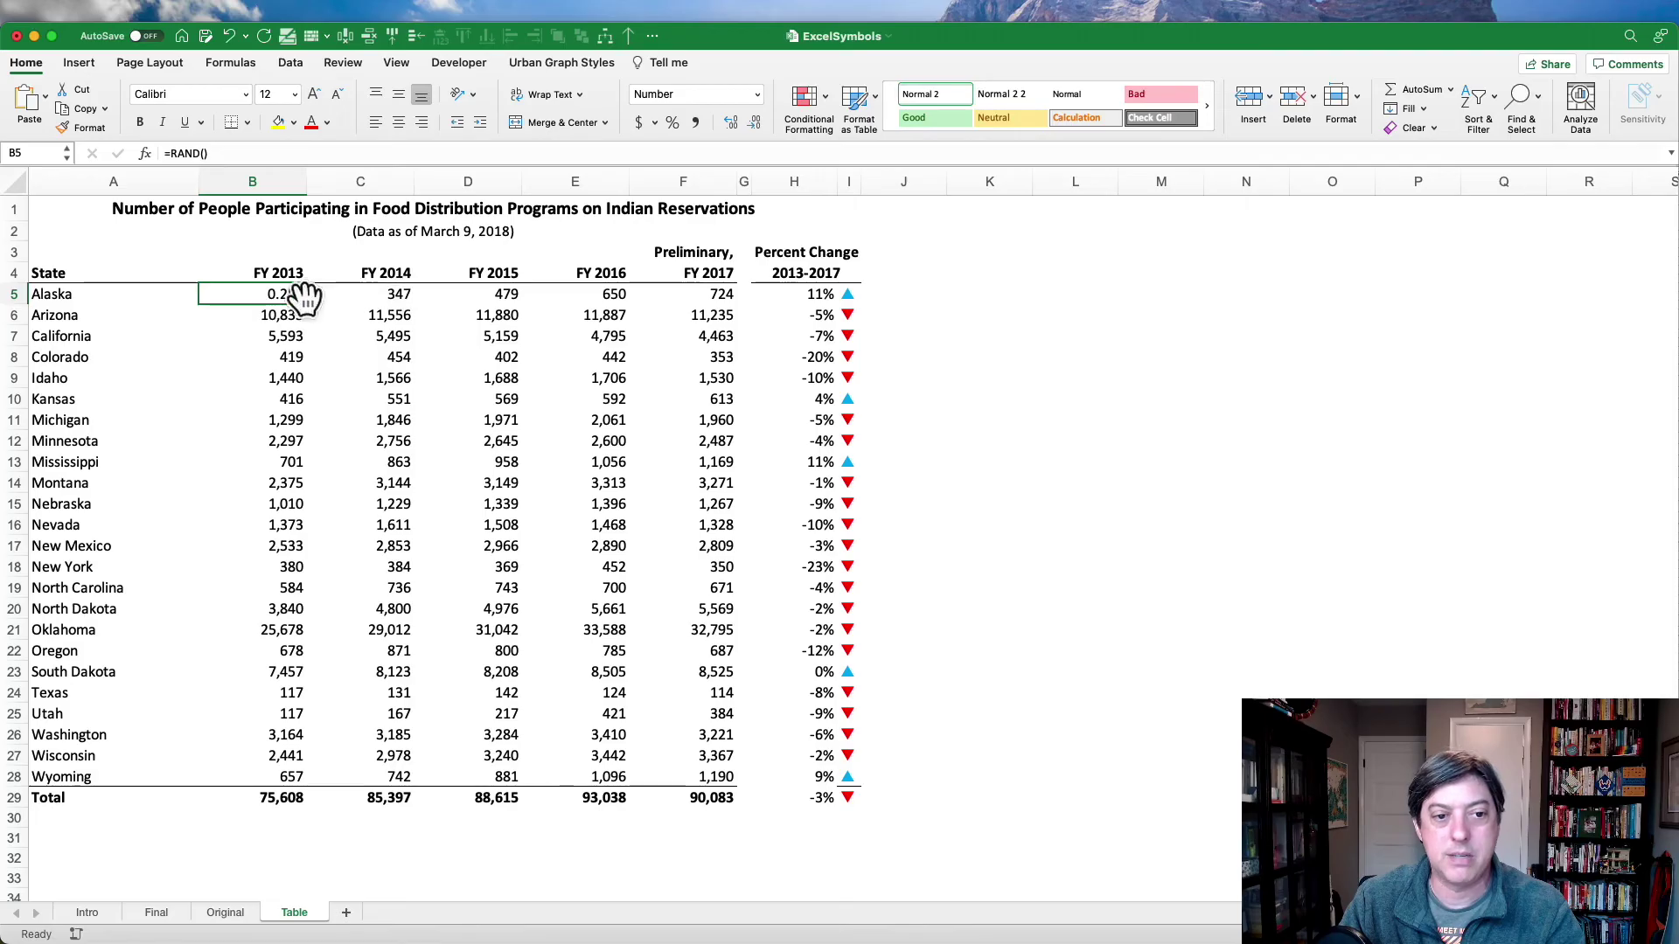
{"action": "mouse_move", "coordinate": [307, 305]}
{"action": "left_mouse_down"}
{"action": "mouse_move", "coordinate": [733, 303]}
{"action": "mouse_move", "coordinate": [695, 807]}
{"action": "left_mouse_up"}
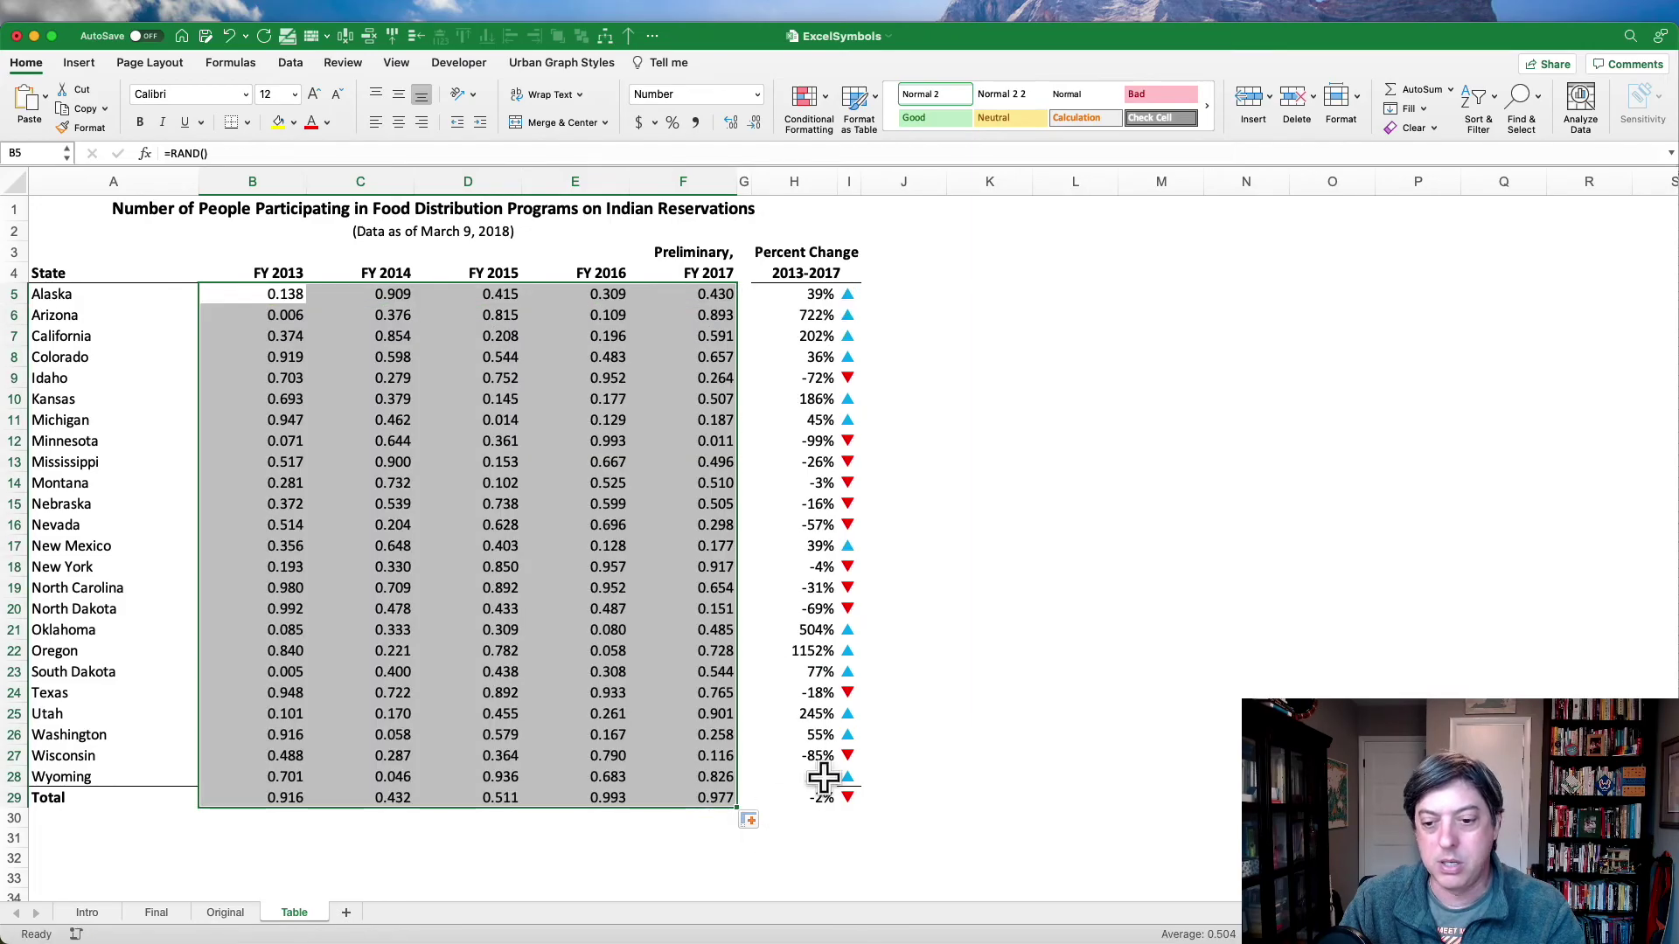
{"action": "left_click", "coordinate": [275, 294]}
{"action": "left_click", "coordinate": [251, 153]}
{"action": "key", "text": "Return"}
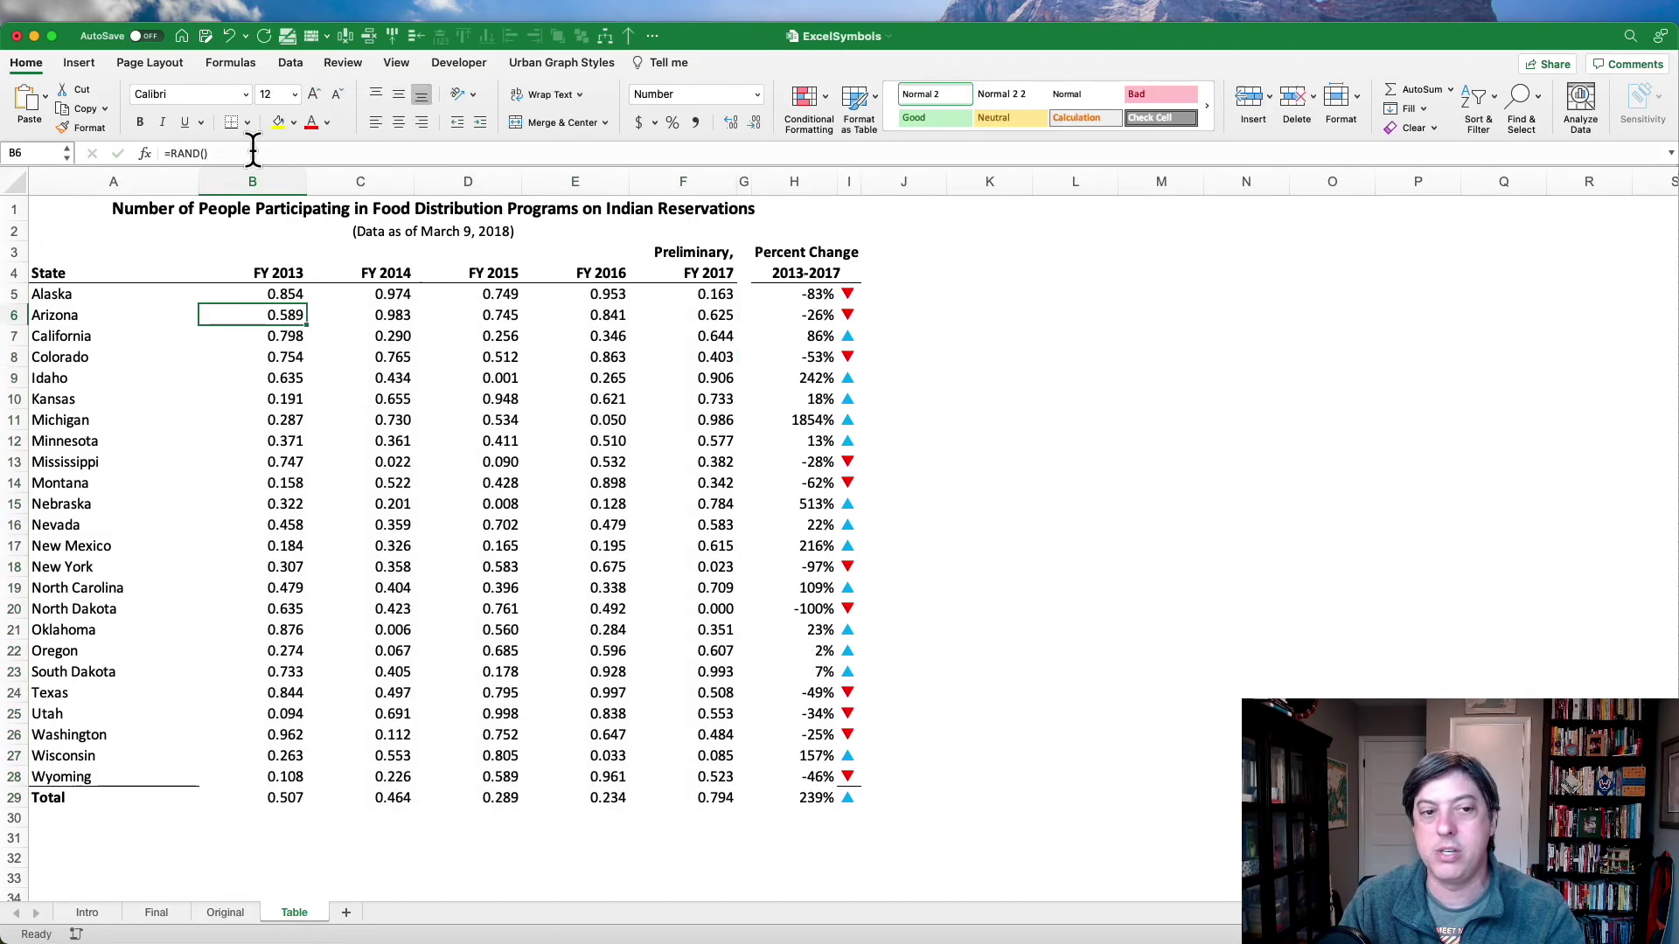
{"action": "key", "text": "Return"}
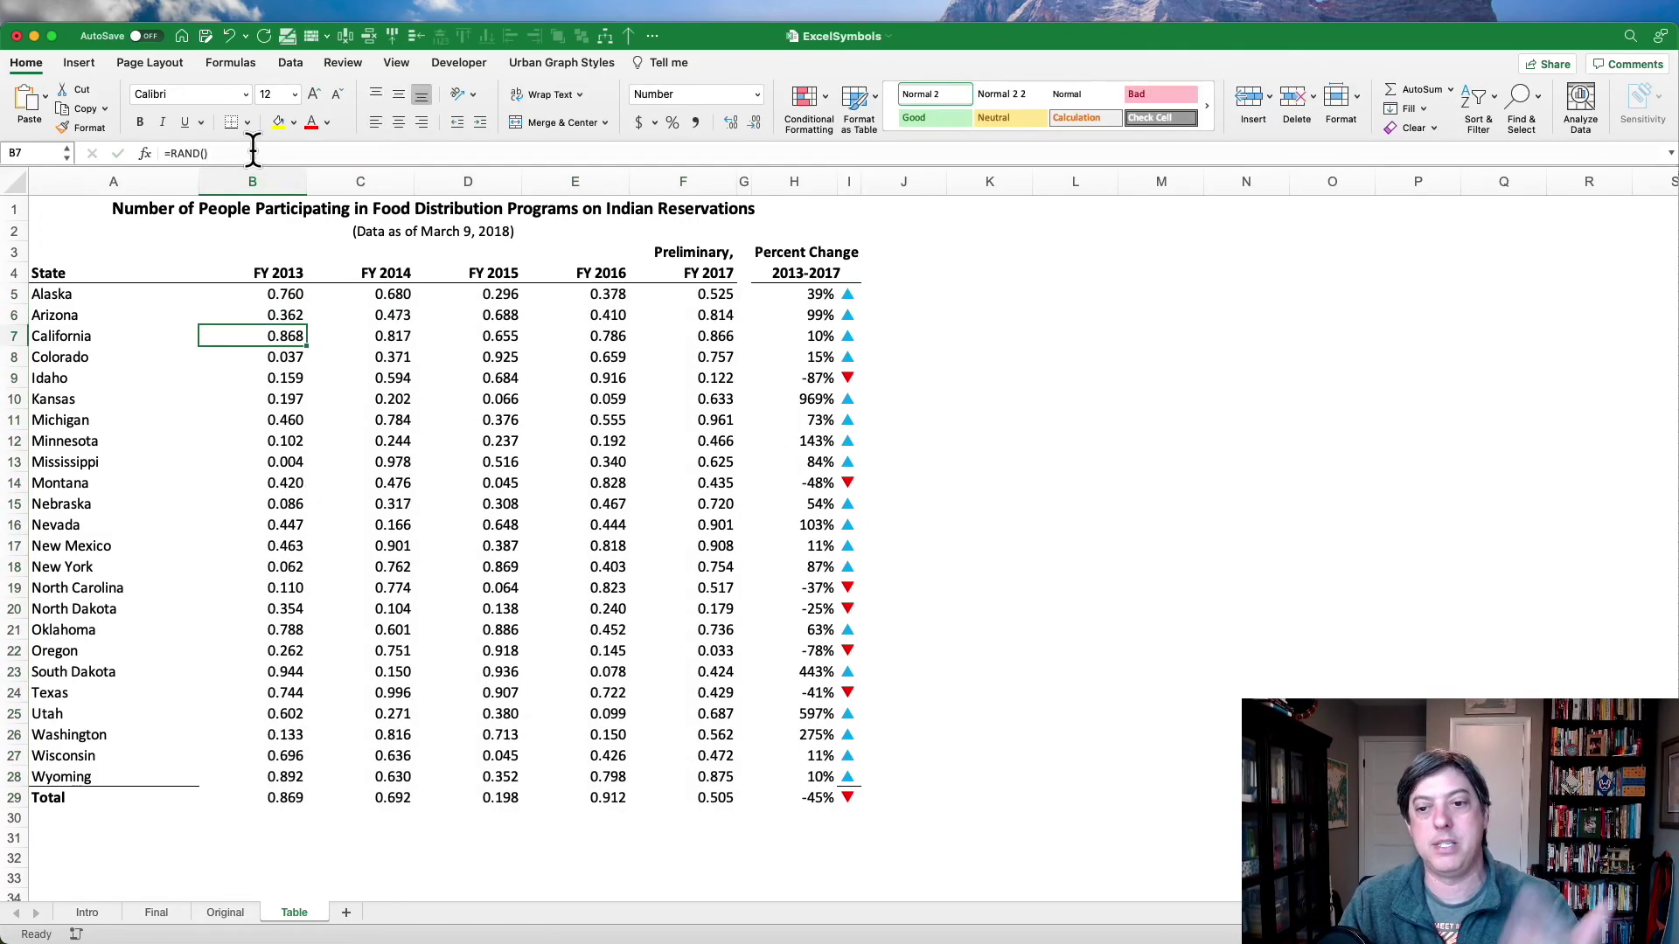